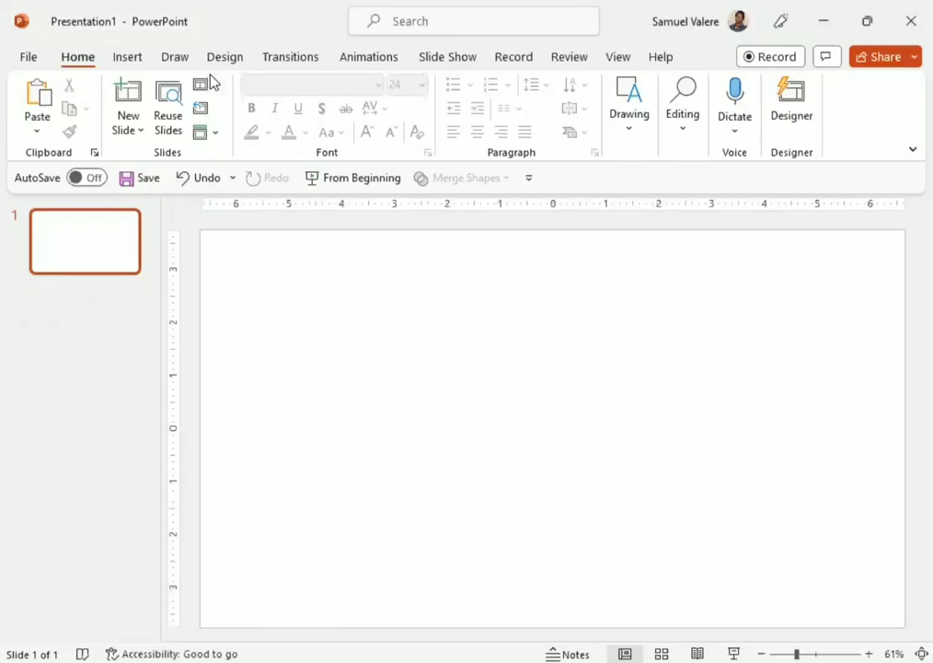
Step: Set a custom 11 in × 8.5 in landscape slide size and choose Maximize for the content
left_click(223, 58)
left_click(804, 138)
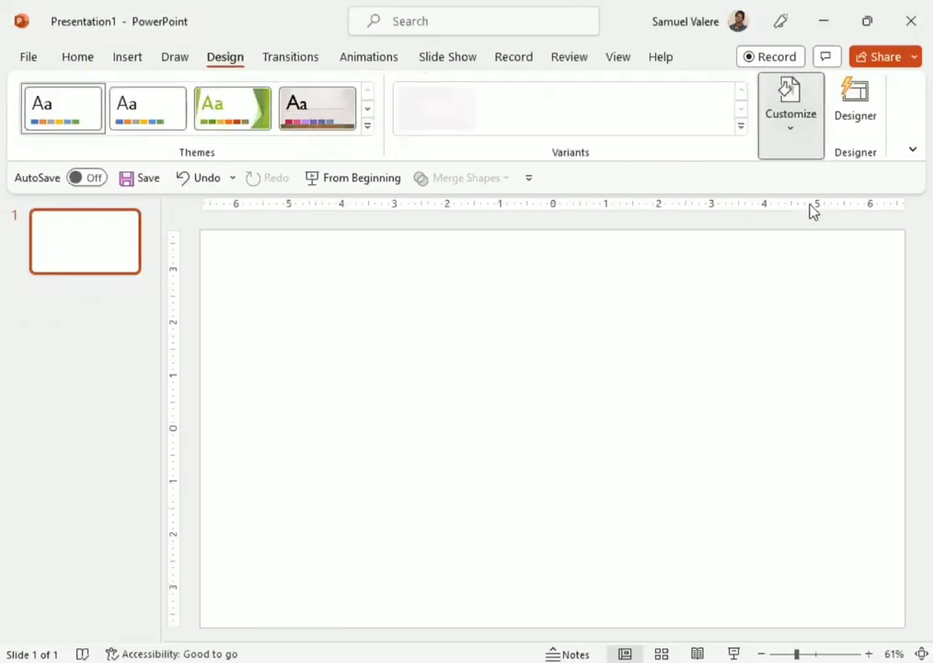
left_click(784, 220)
left_click(825, 341)
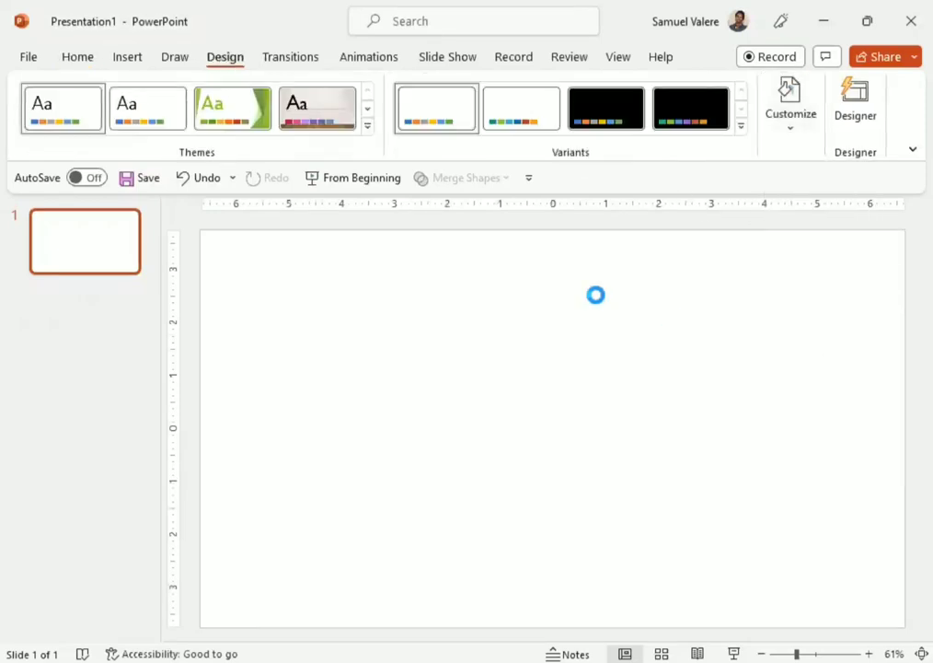
double_click(342, 314)
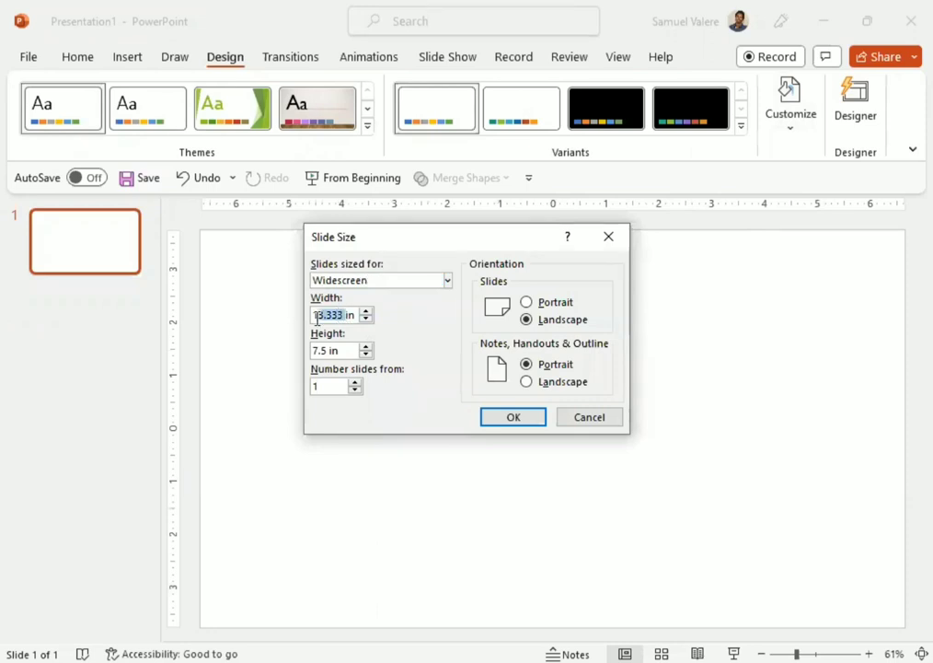
type("11in")
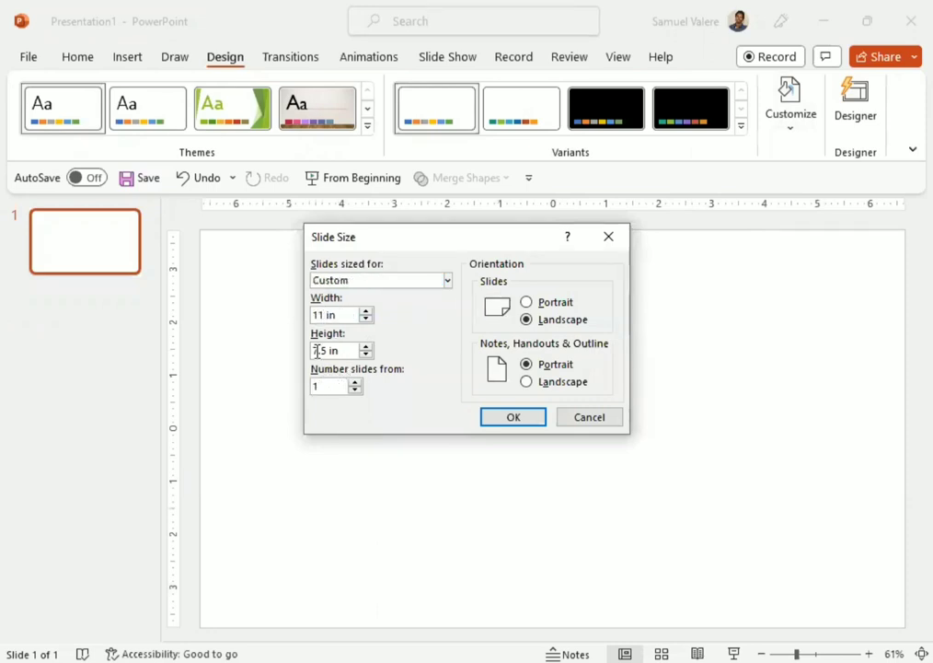
left_click(316, 351)
key("BackSpace")
type("8")
left_click(507, 418)
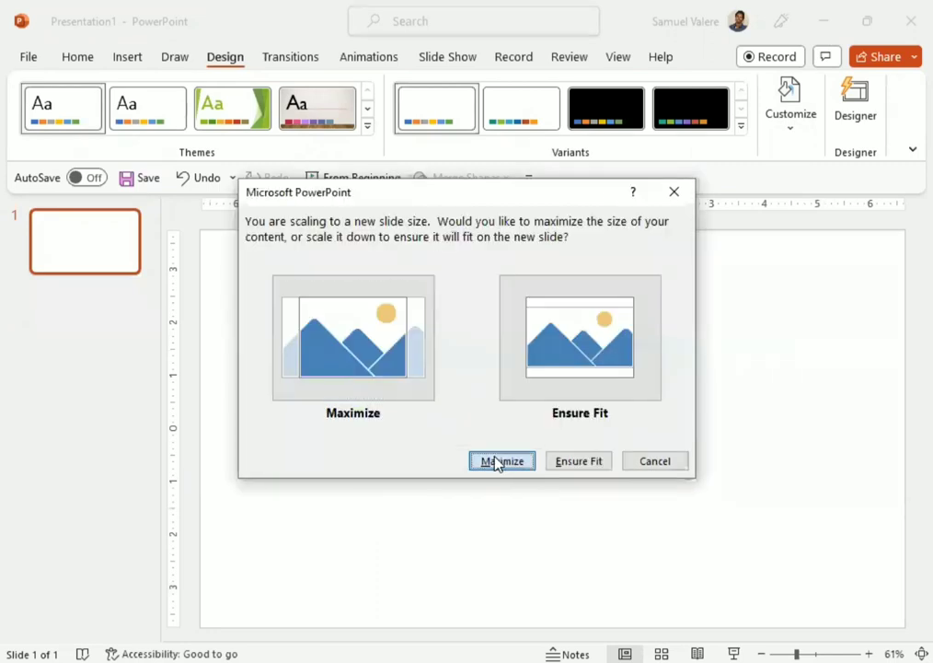
left_click(495, 462)
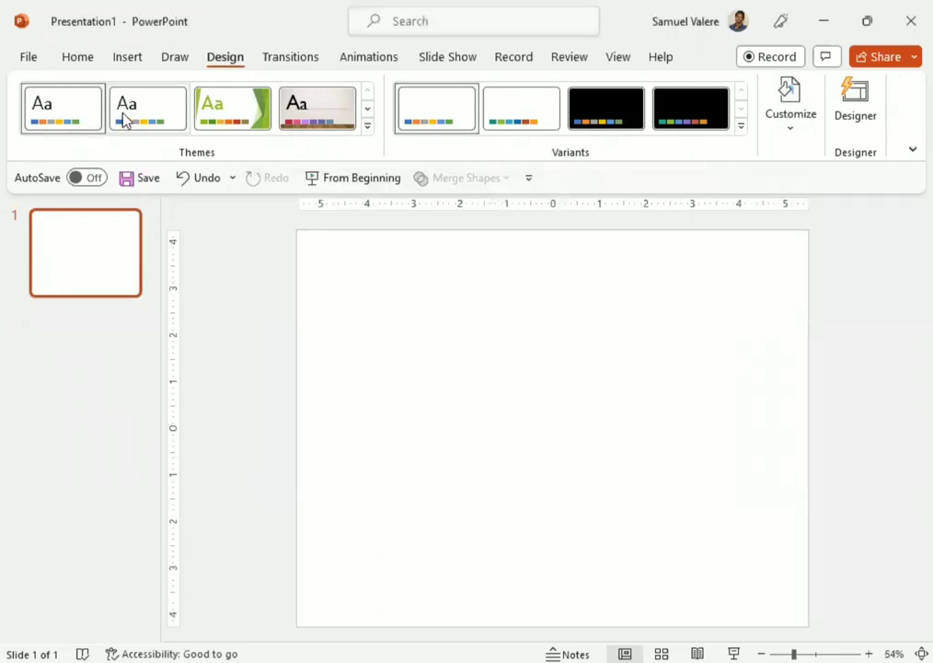
Step: Draw a rectangle stretching from the slide's top-left corner across the whole slide
left_click(129, 58)
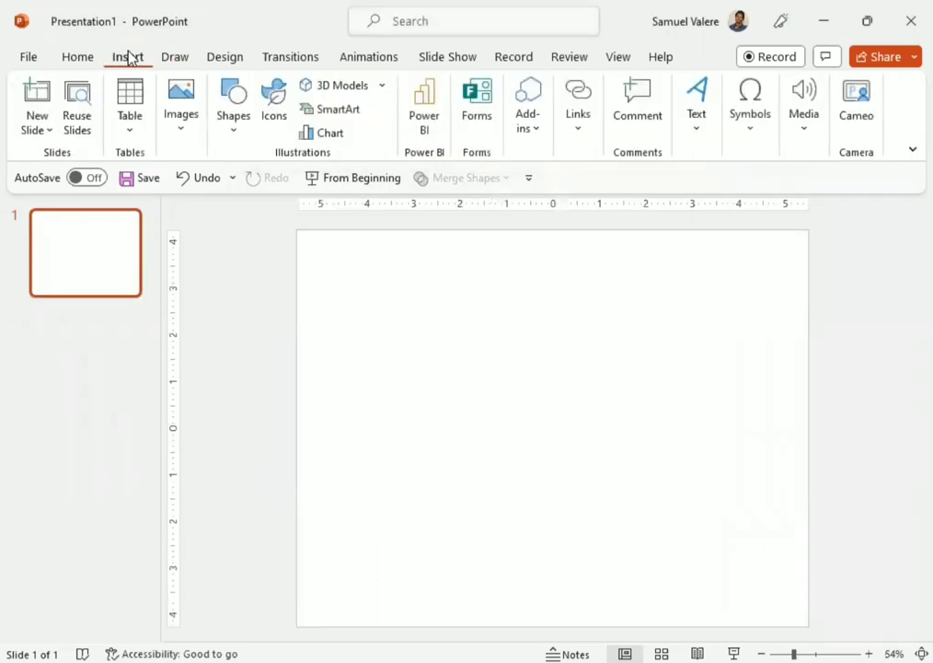
left_click(234, 129)
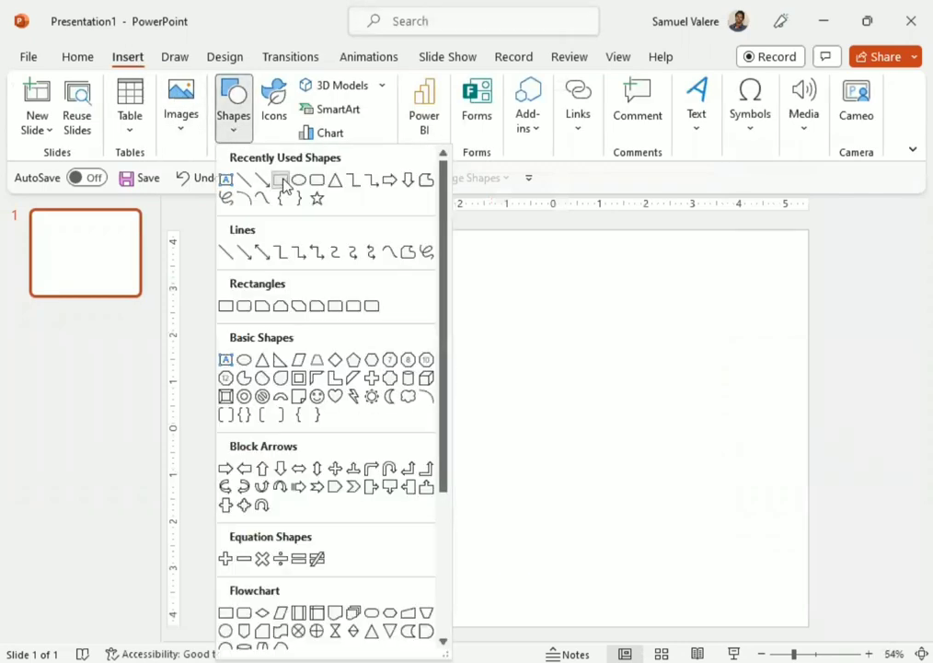
left_click(281, 180)
left_click_drag(314, 245, 801, 619)
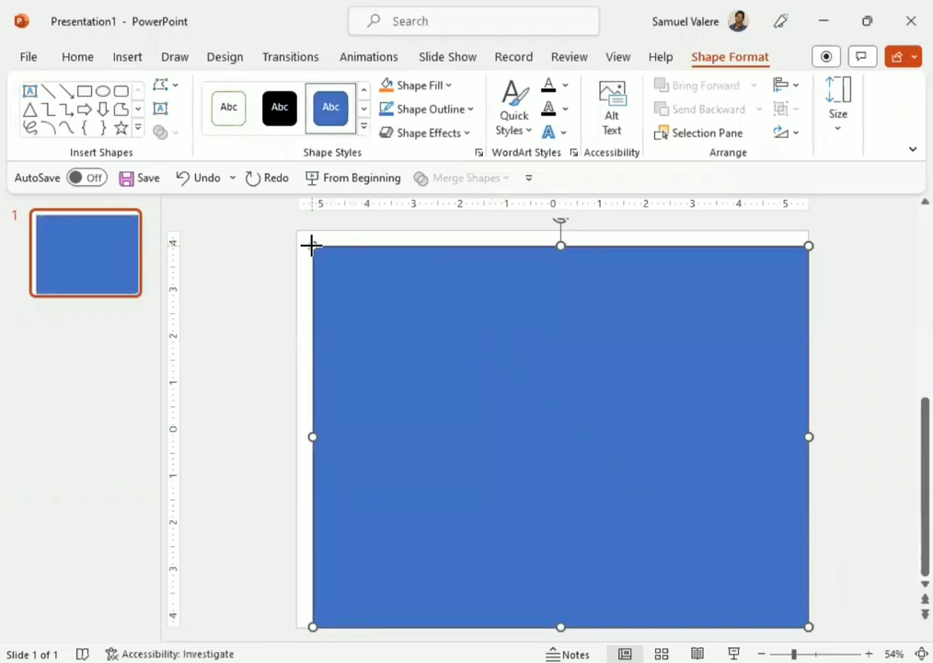
left_click_drag(313, 244, 297, 230)
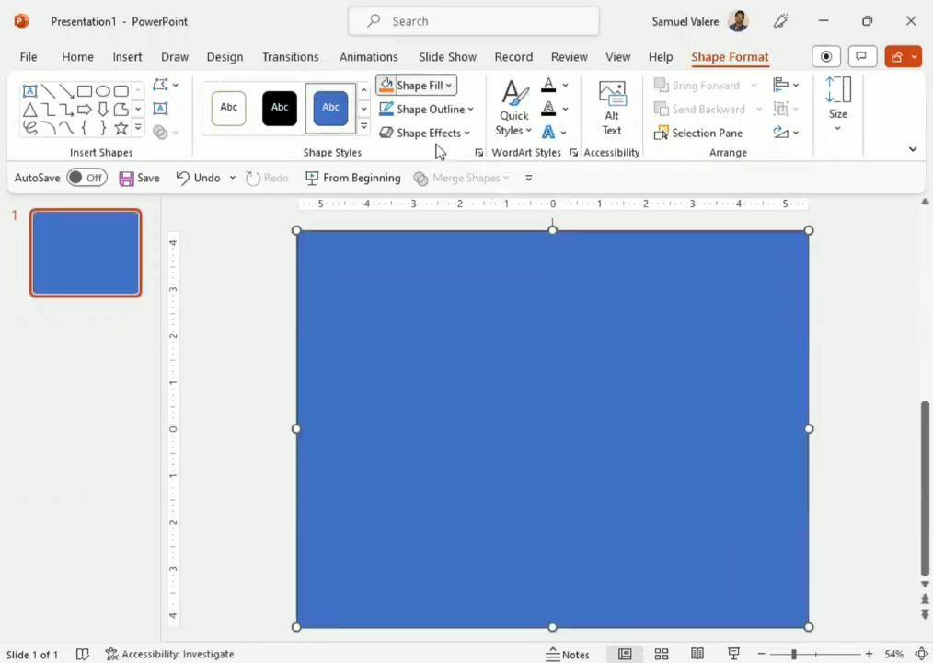
Step: Give the rectangle a white fill and a dark outline colour
left_click(414, 85)
left_click(385, 130)
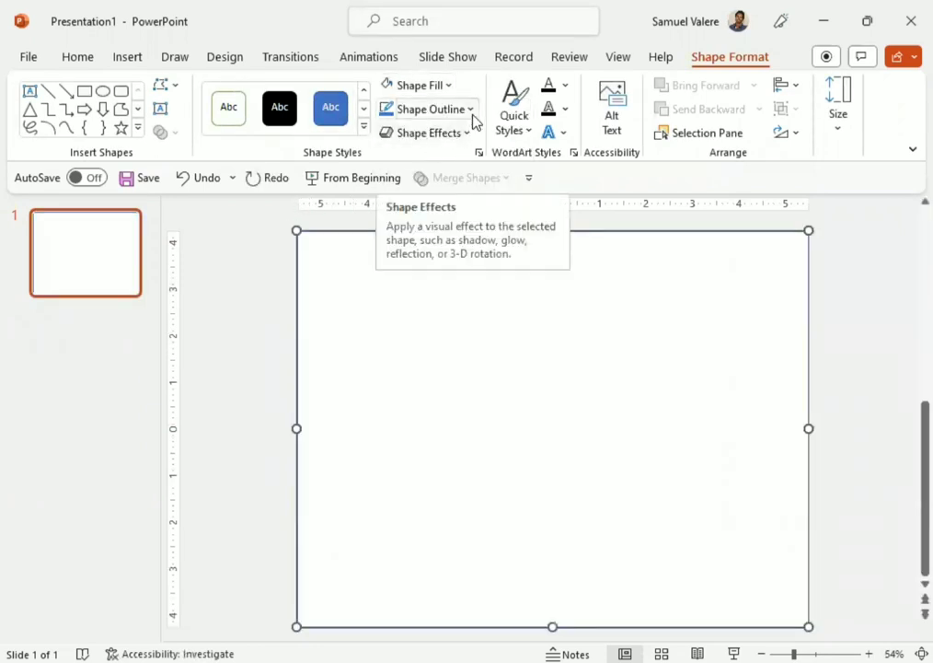
left_click(470, 109)
left_click(385, 160)
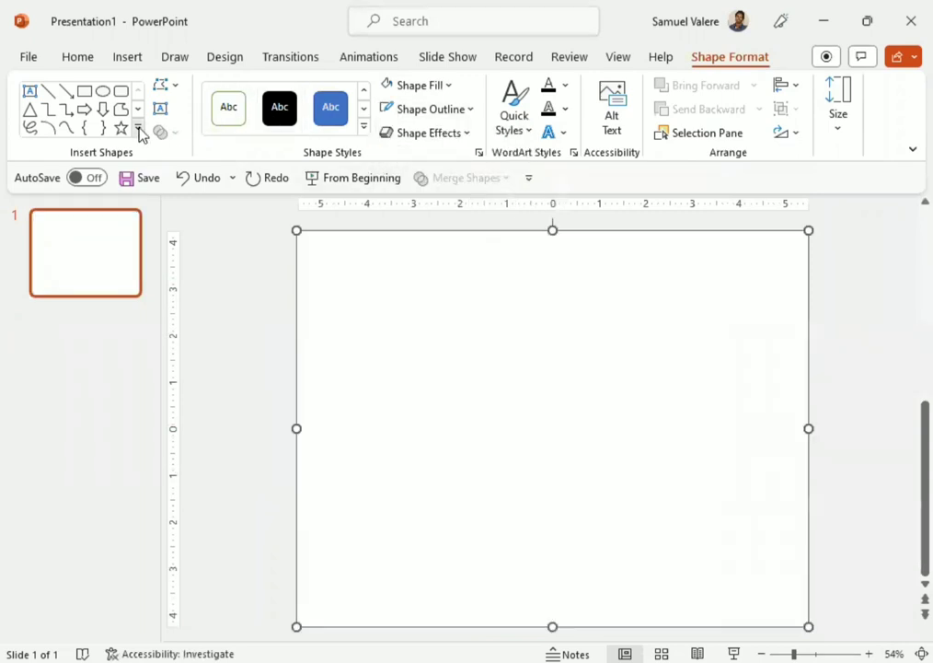
Step: Draw a small right triangle, rotate and fit it into the top-left corner, and remove its outline
left_click(139, 130)
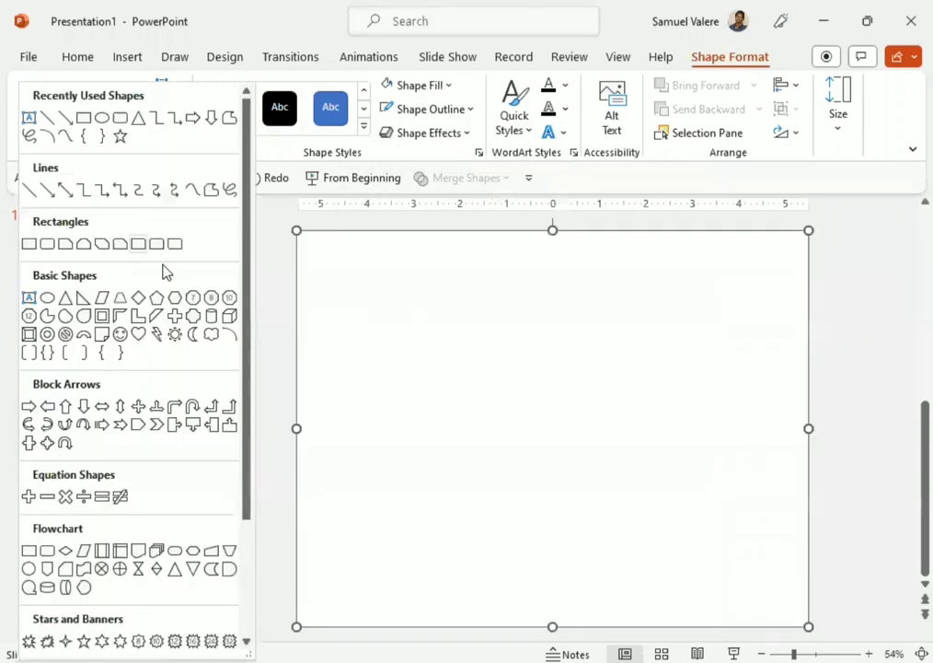
left_click(83, 307)
left_click_drag(373, 290, 415, 357)
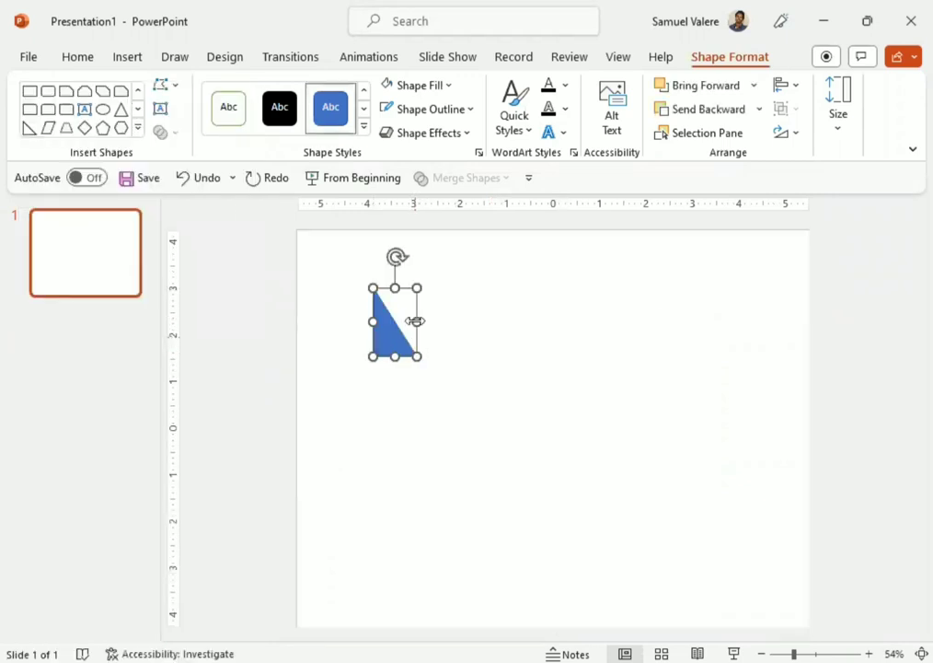
mouse_move(396, 256)
left_mouse_down()
mouse_move(458, 307)
mouse_move(421, 348)
mouse_move(452, 331)
left_mouse_up()
left_click_drag(369, 320, 306, 250)
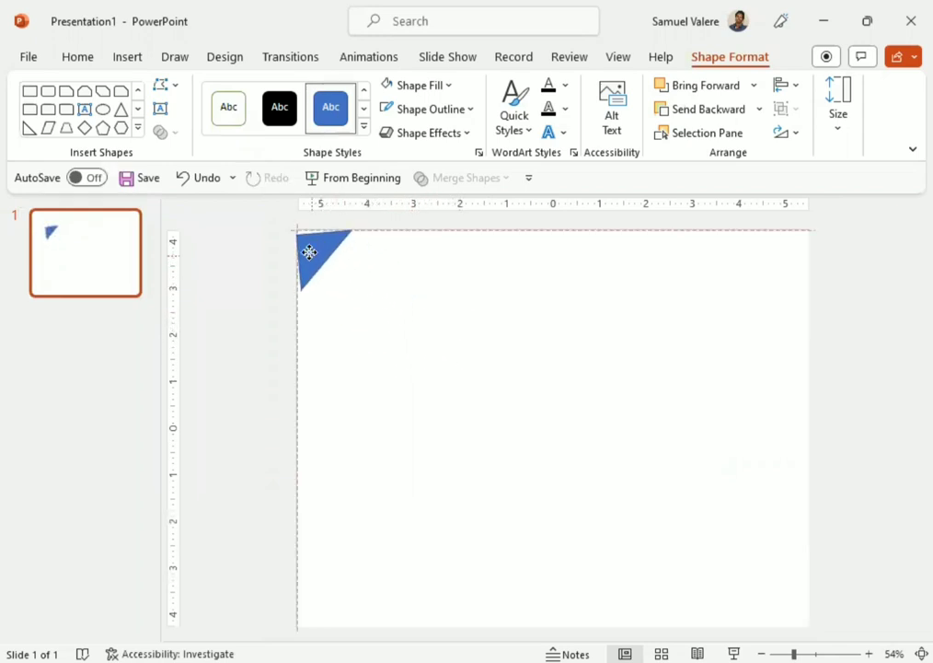
left_click_drag(387, 257, 394, 266)
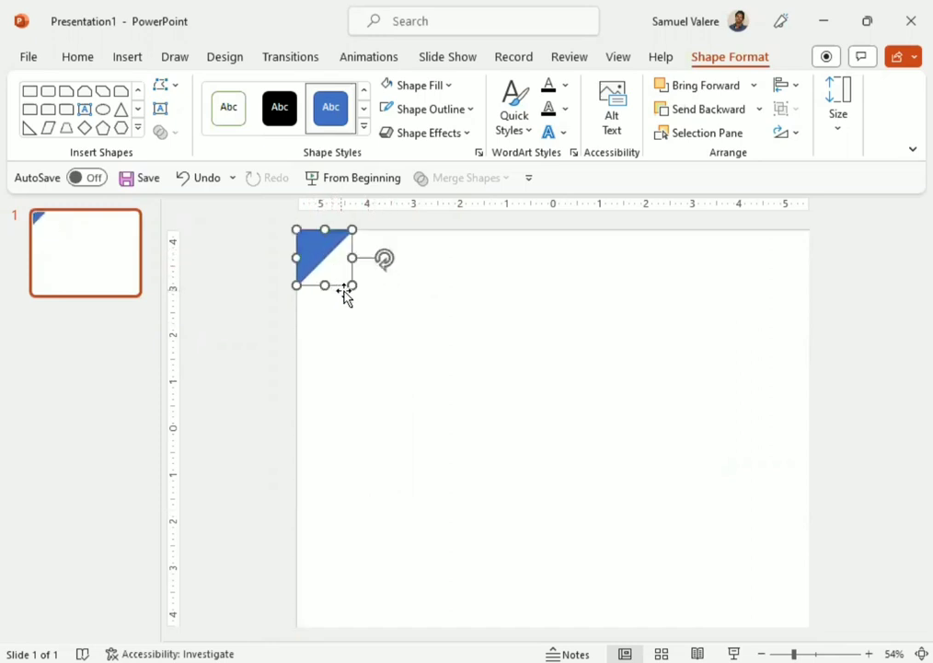
mouse_move(354, 286)
left_mouse_down()
mouse_move(344, 289)
mouse_move(350, 304)
mouse_move(358, 300)
left_mouse_up()
left_click(471, 109)
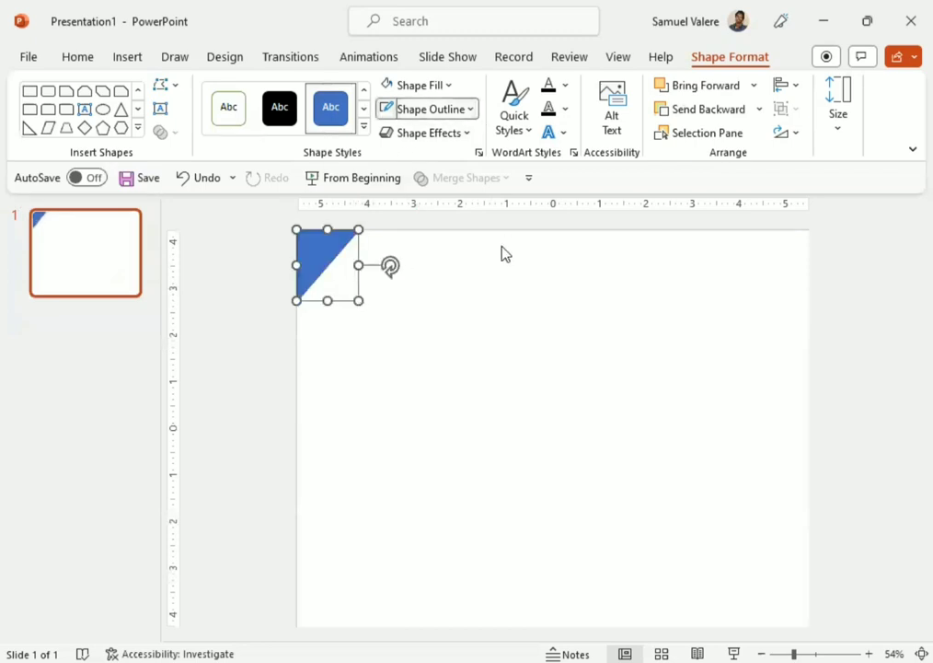
left_click(400, 313)
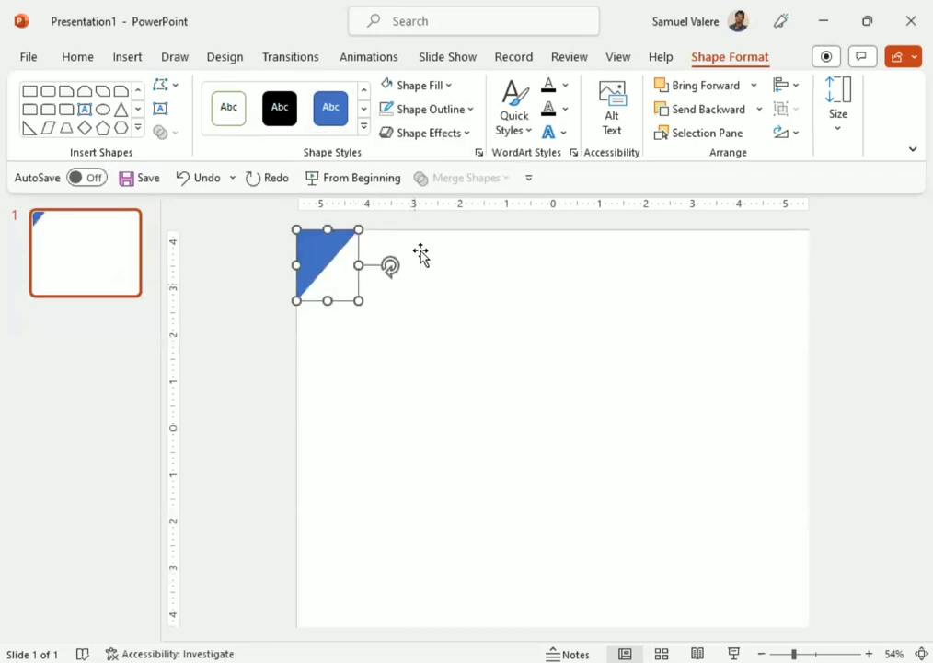
Step: Switch the triangle's fill to a gradient in the Format Shape pane
left_click(449, 85)
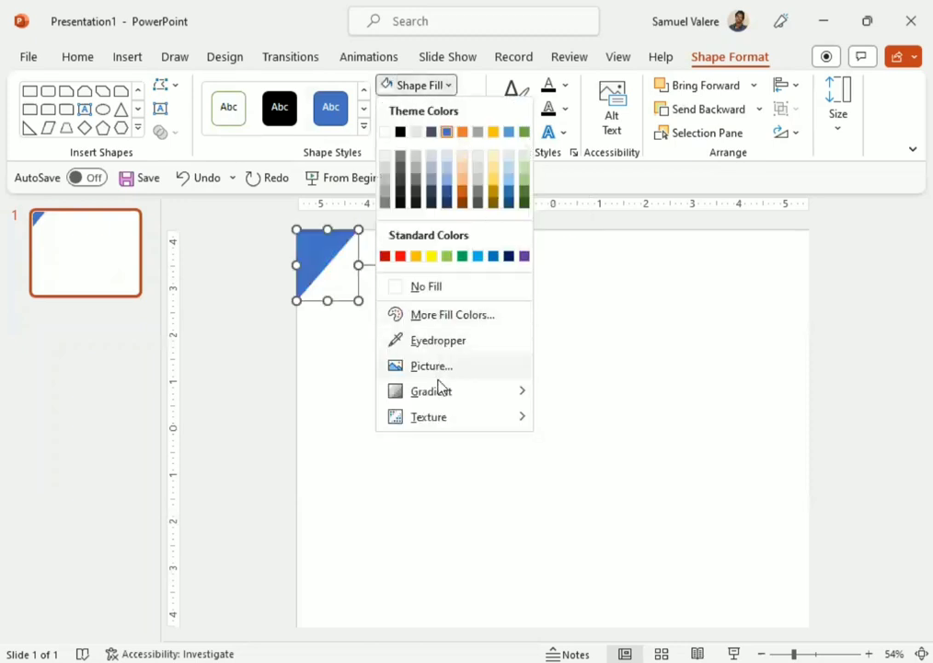
mouse_move(430, 392)
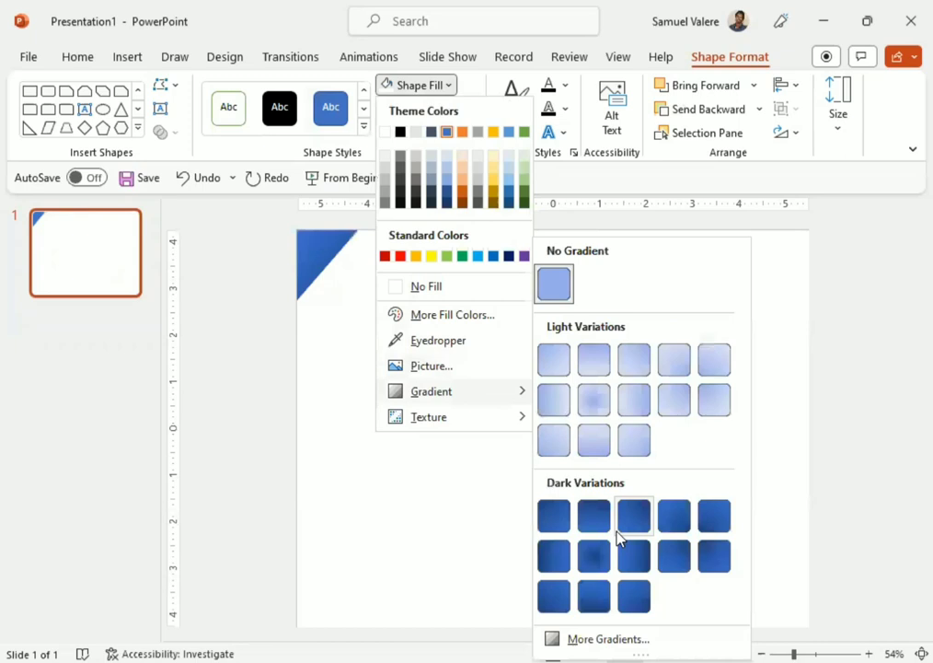
left_click(593, 639)
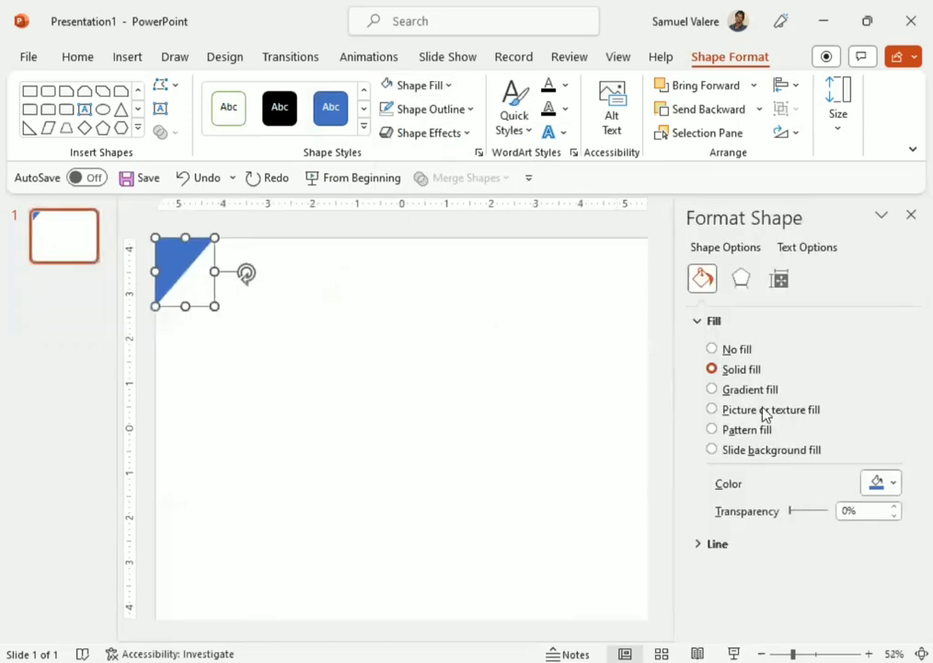
left_click(727, 390)
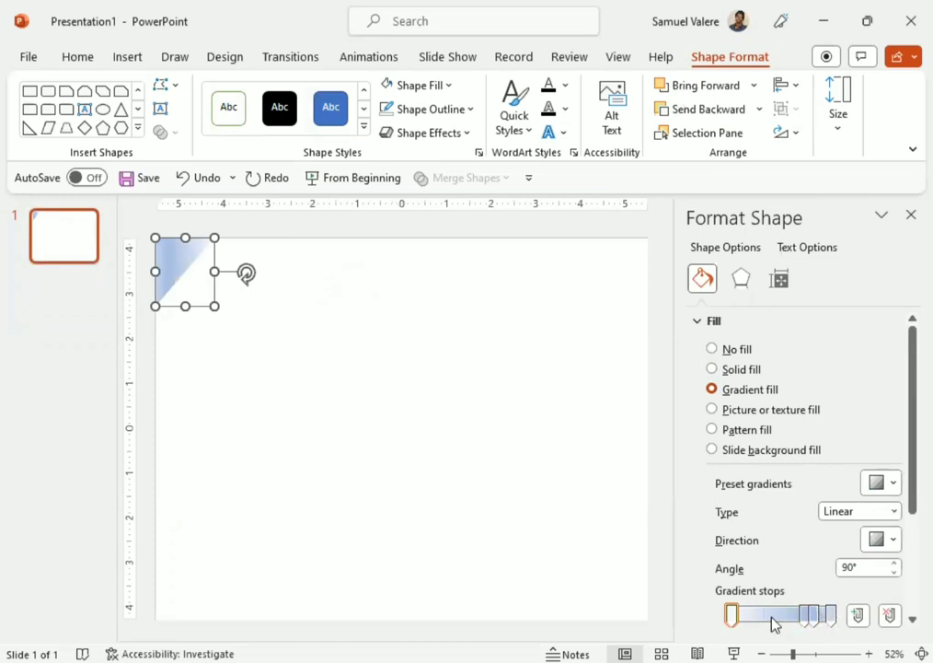
left_click(733, 614)
scroll(806, 516, "down", 1)
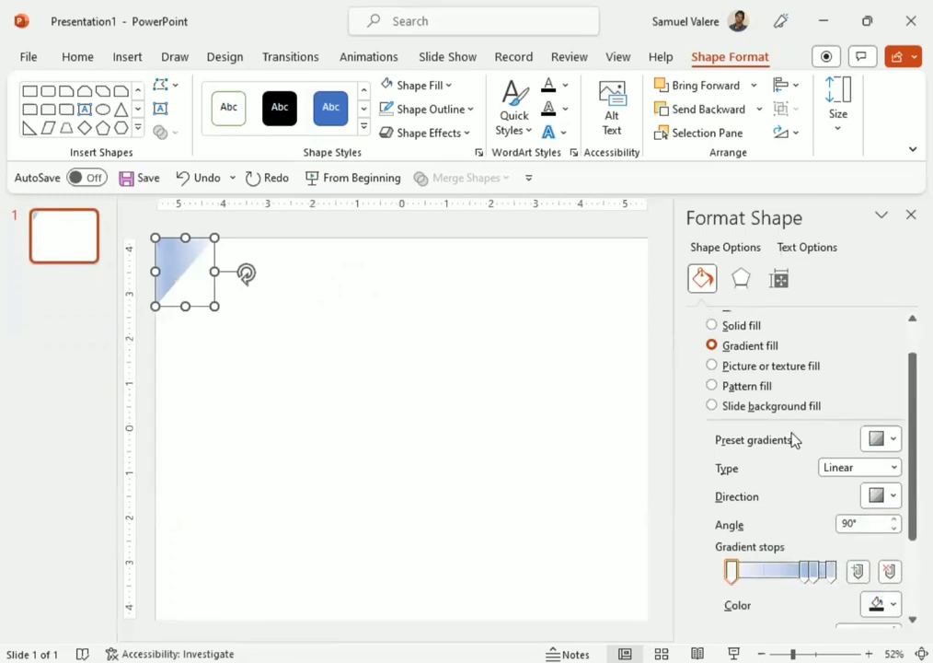
scroll(792, 439, "down", 2)
Step: Colour the first gradient stop gold and the 83% stop a dark gold
left_click(894, 517)
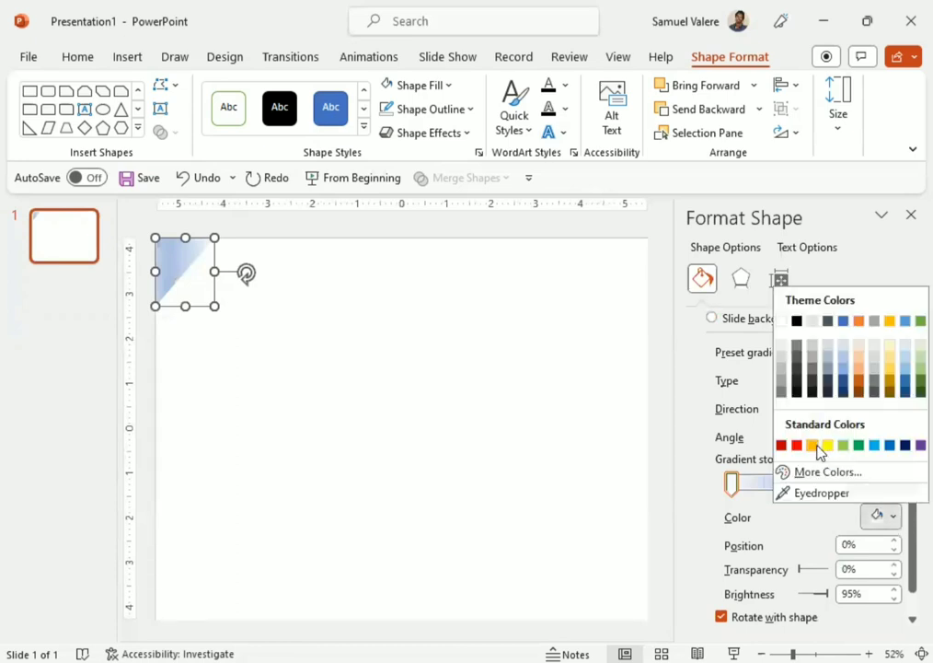
left_click(890, 370)
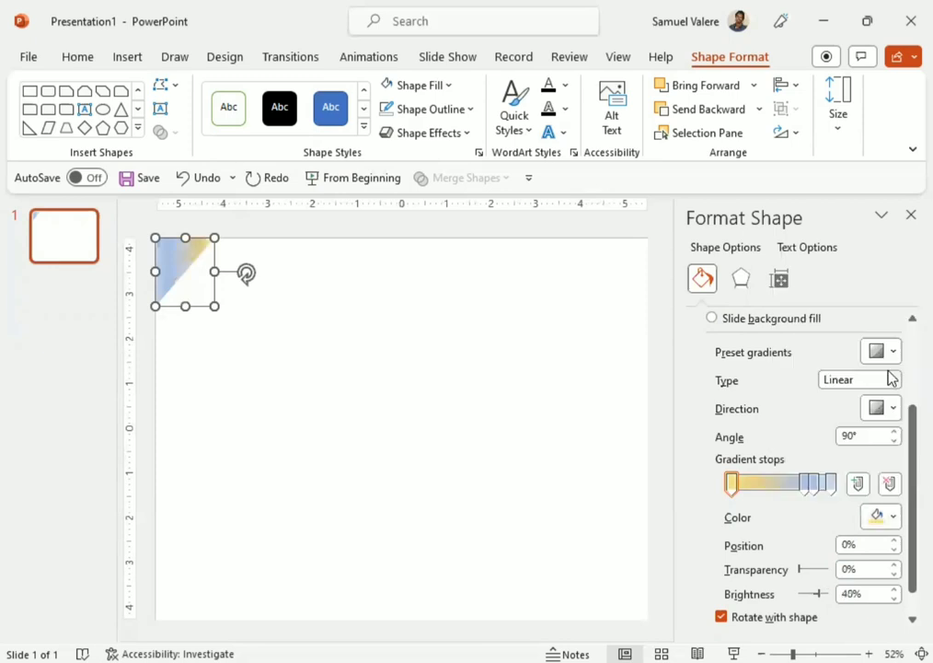
left_click(816, 483)
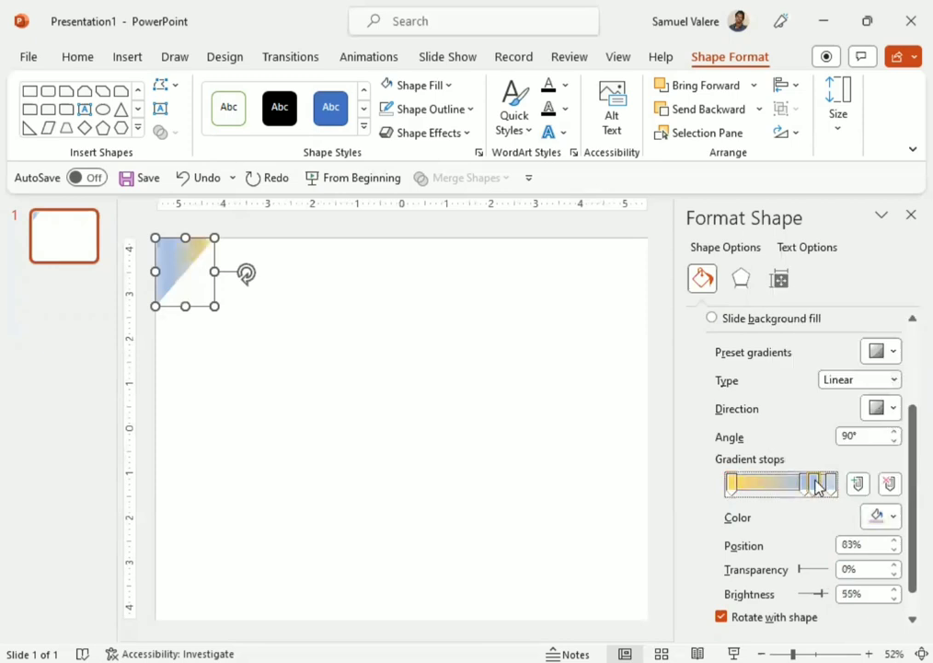
left_click(888, 517)
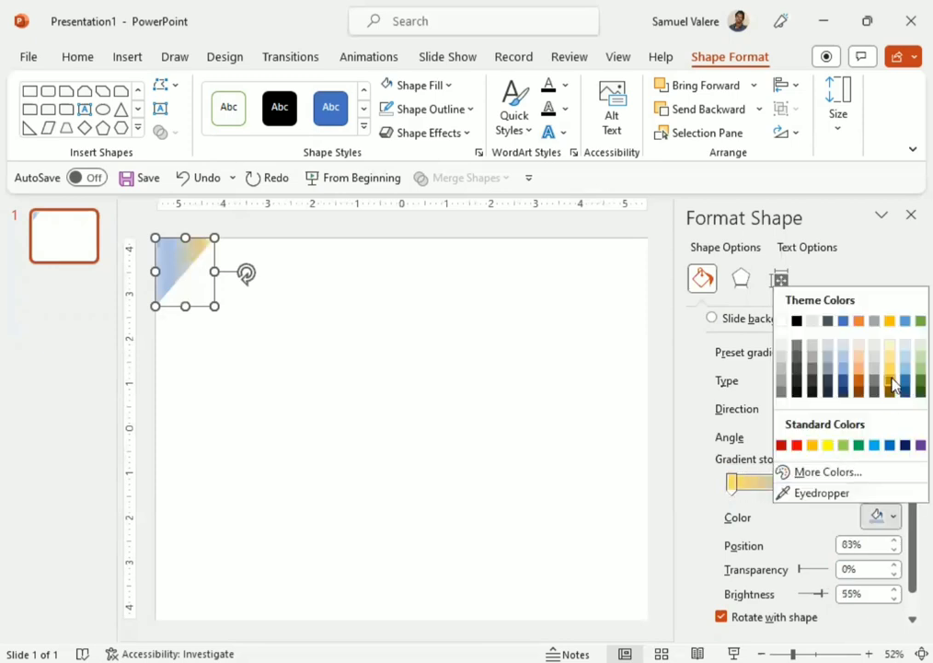
left_click(891, 385)
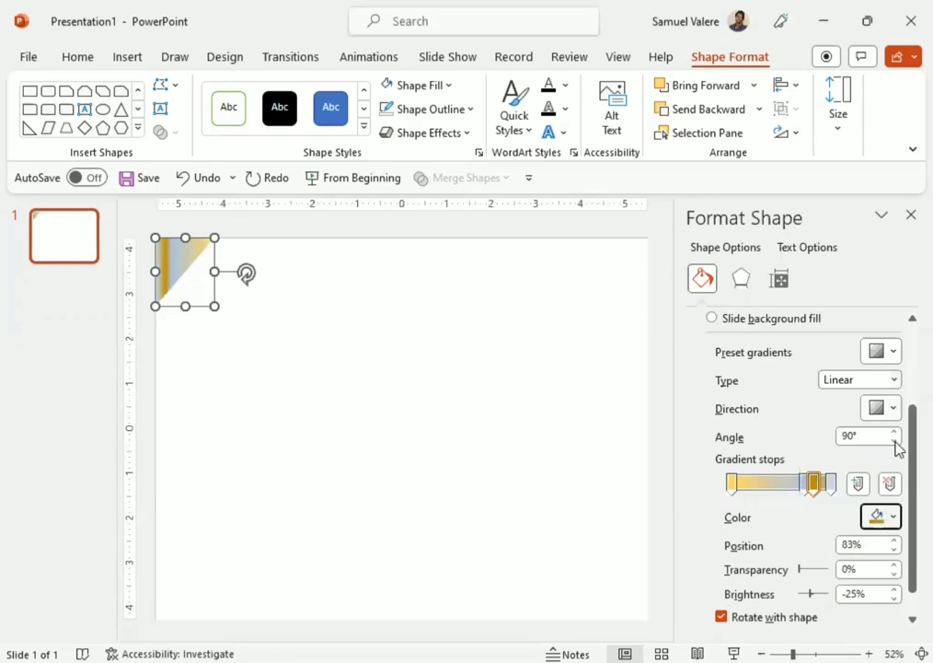
Step: Make the last gradient stop gold and the 74% stop a darker gold
left_click(832, 485)
left_click(898, 521)
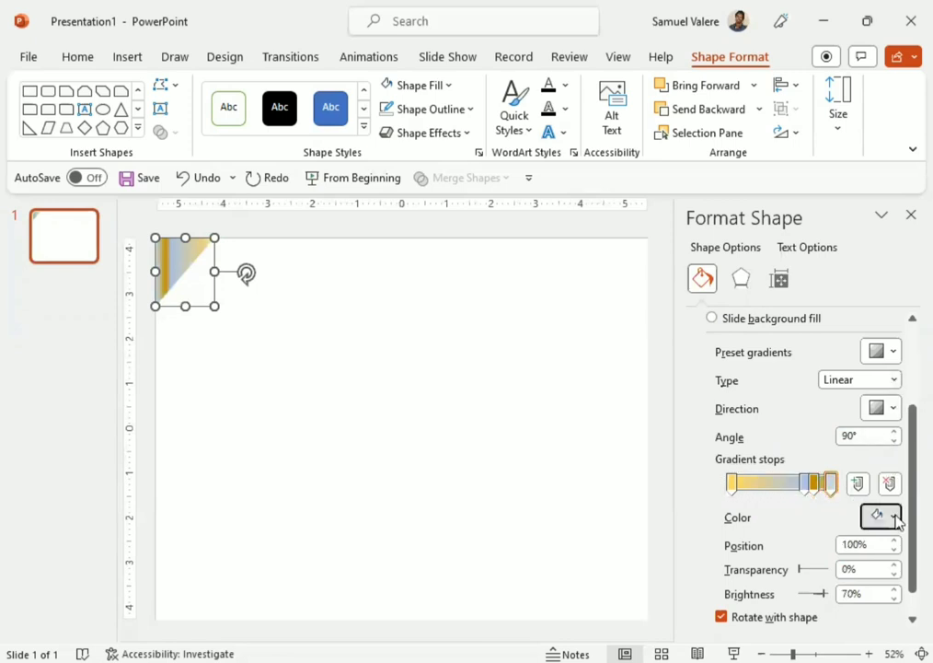
left_click(898, 521)
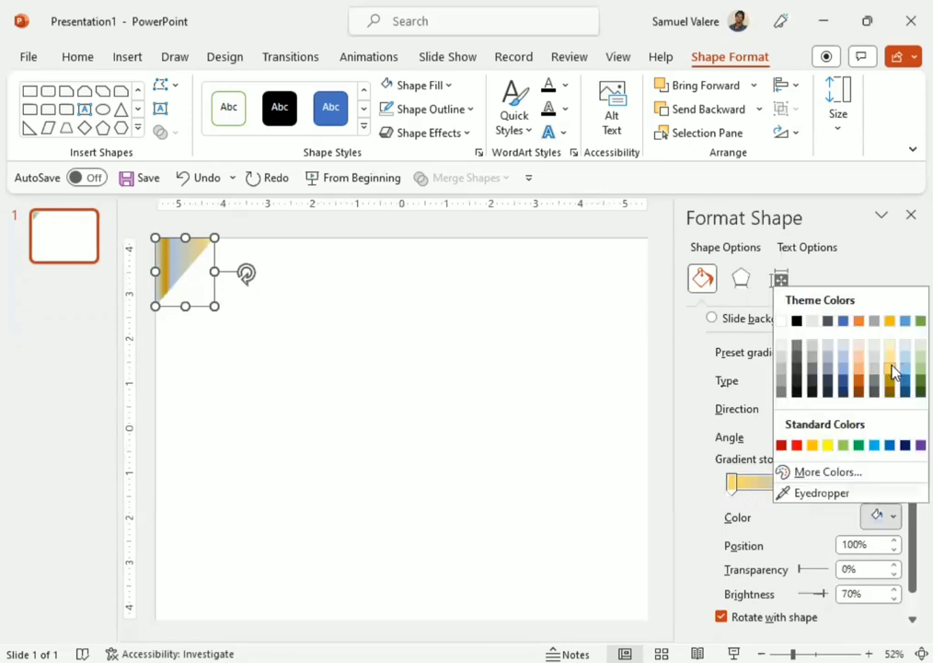
left_click(889, 371)
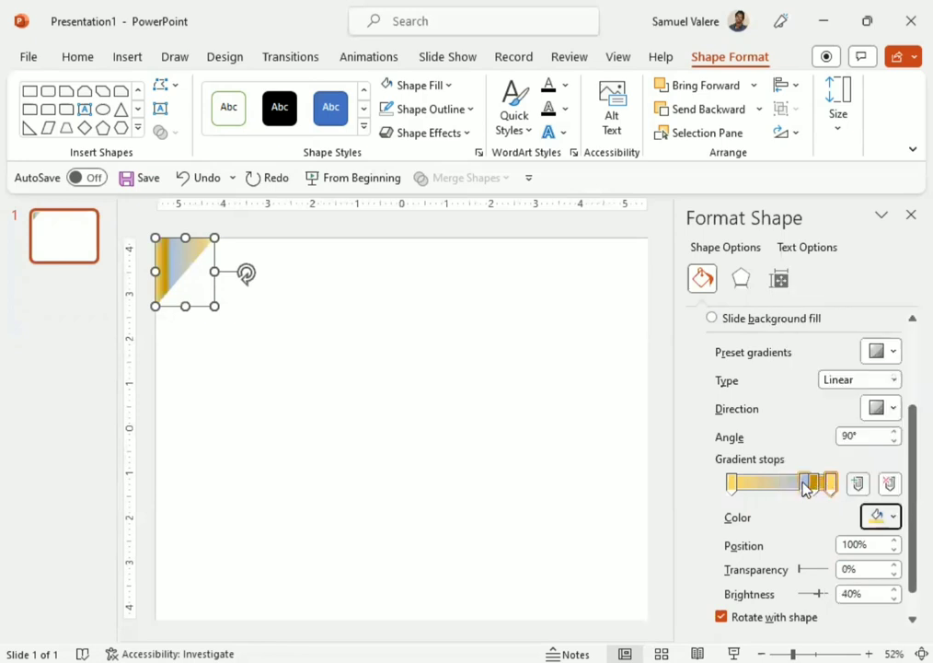
left_click(804, 484)
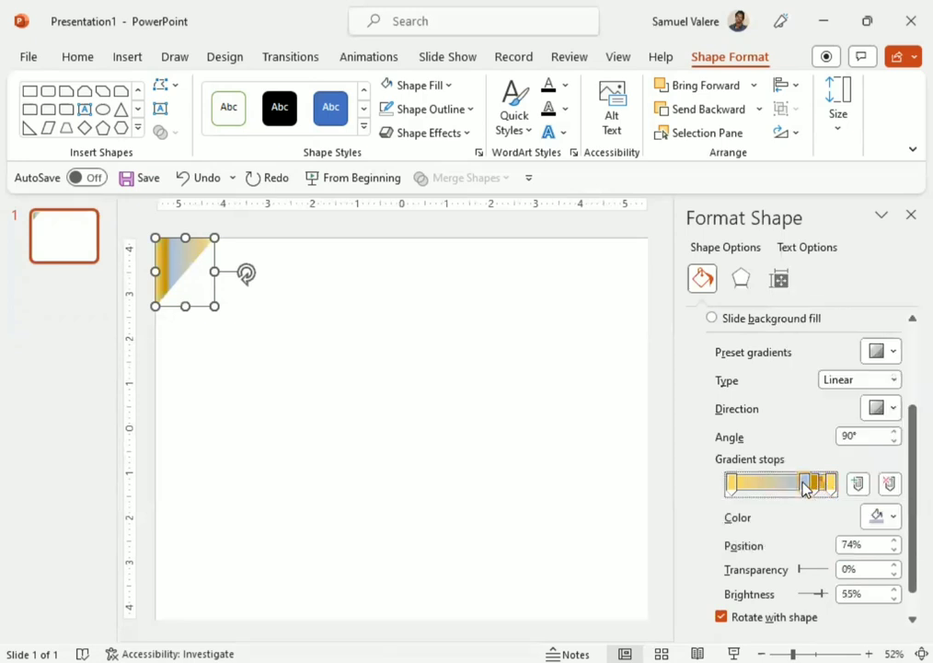
left_click(892, 516)
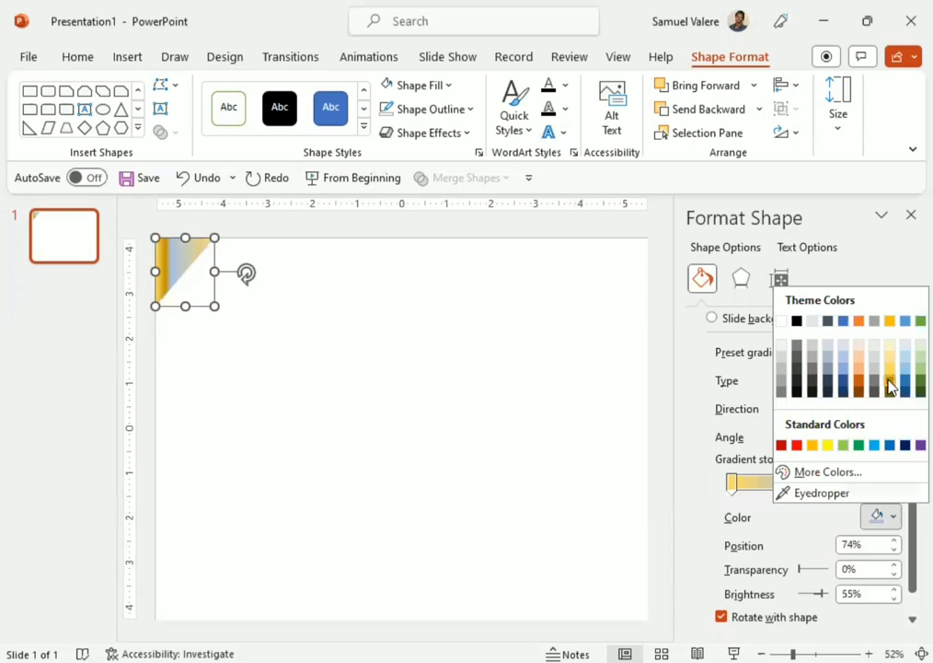
left_click(890, 387)
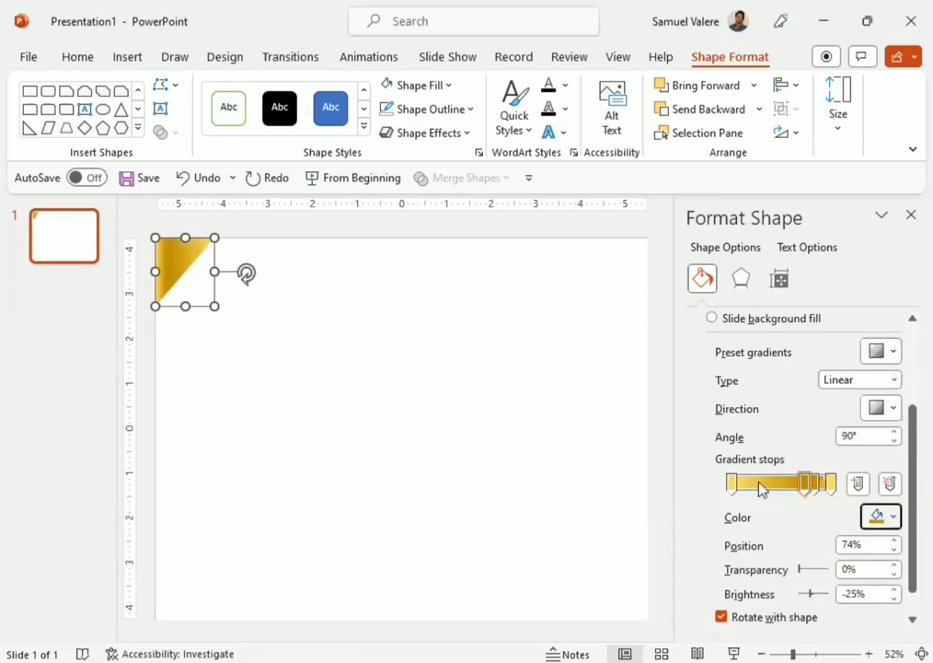
Step: Rearrange the gradient stops, moving the last one to 84% and adding a stop near 74%
left_click_drag(804, 484, 708, 491)
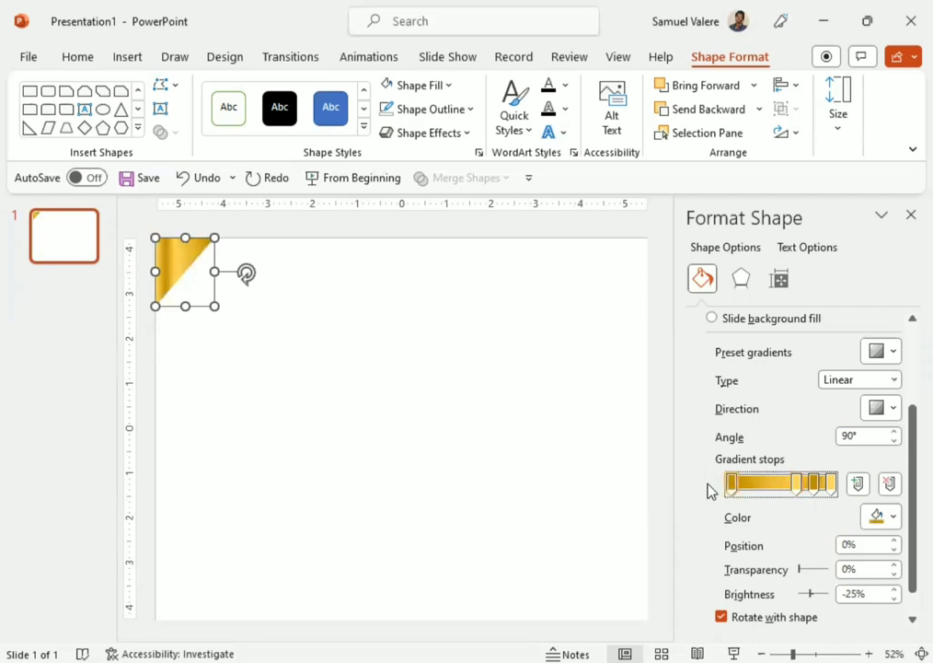
mouse_move(827, 485)
left_mouse_down()
mouse_move(773, 494)
mouse_move(833, 490)
mouse_move(763, 491)
left_mouse_up()
left_click(795, 488)
left_click(811, 488)
left_click(820, 490)
left_click(807, 488)
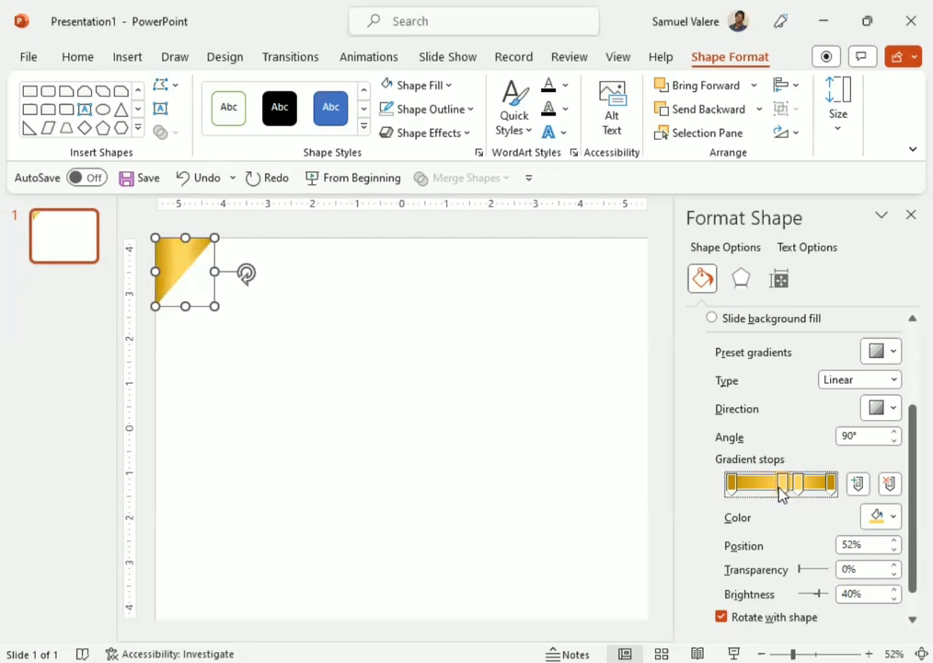
Step: Set the first gradient stop to orange and the last stop to a bright standard yellow
left_click(732, 483)
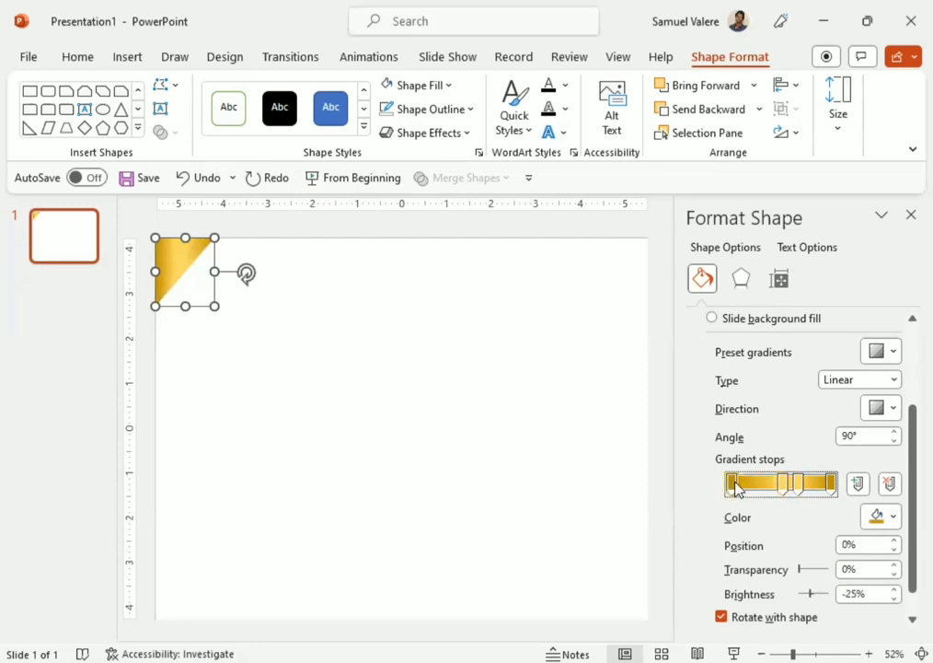
left_click(898, 518)
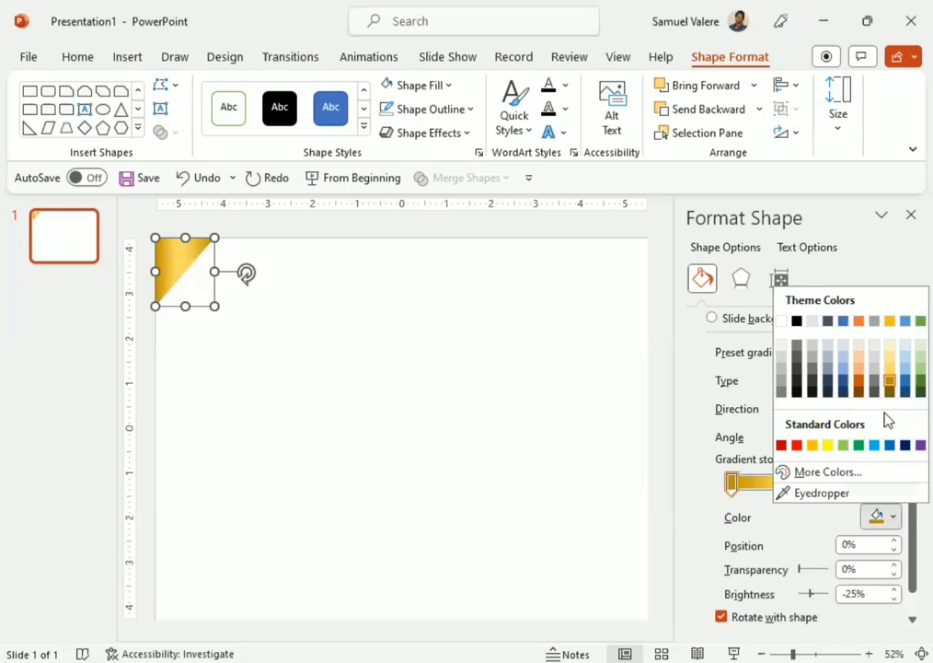
left_click(815, 446)
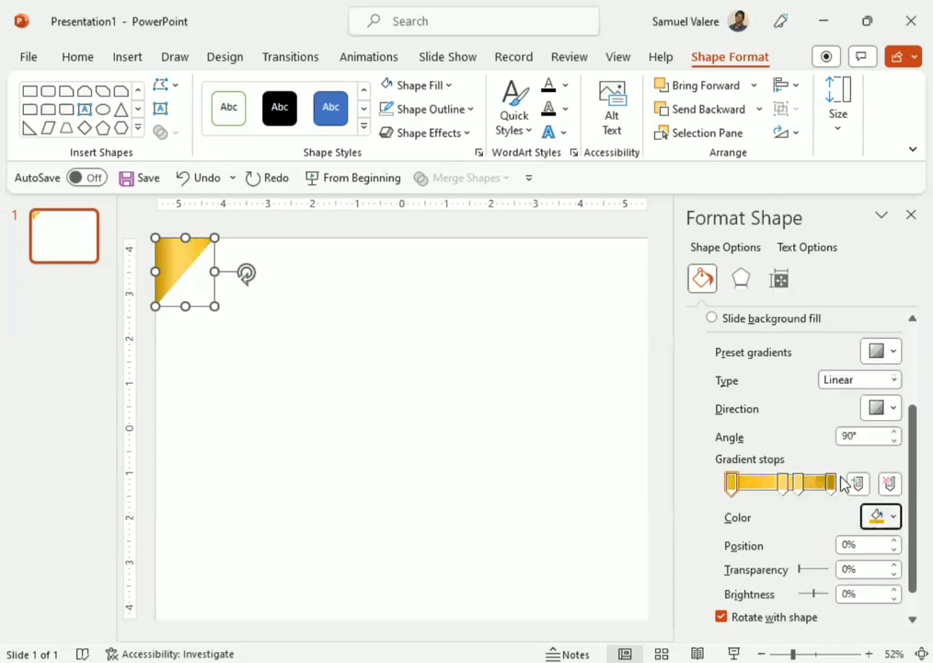
left_click(831, 483)
left_click(897, 518)
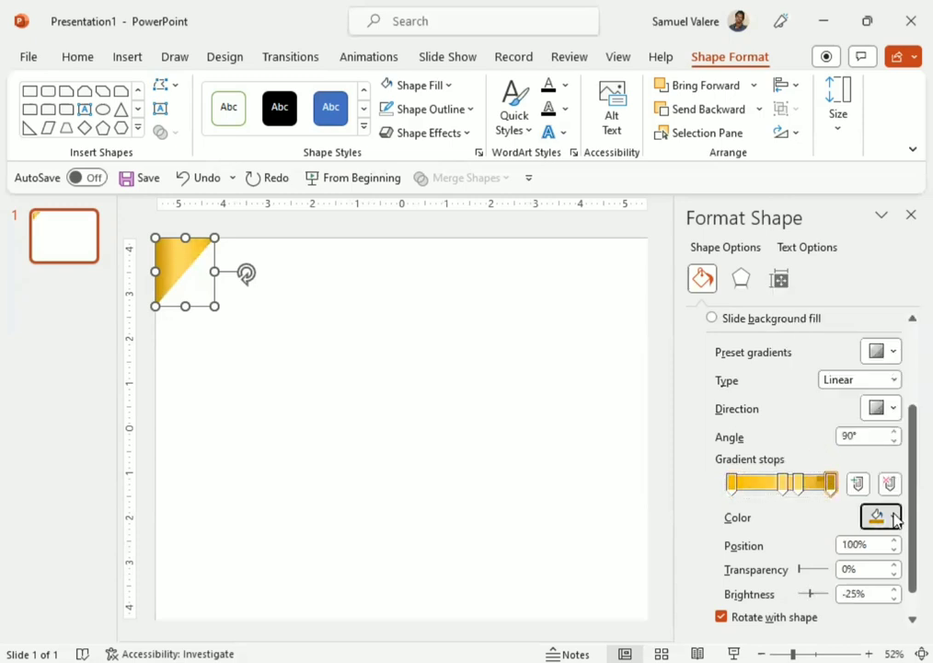
left_click(813, 447)
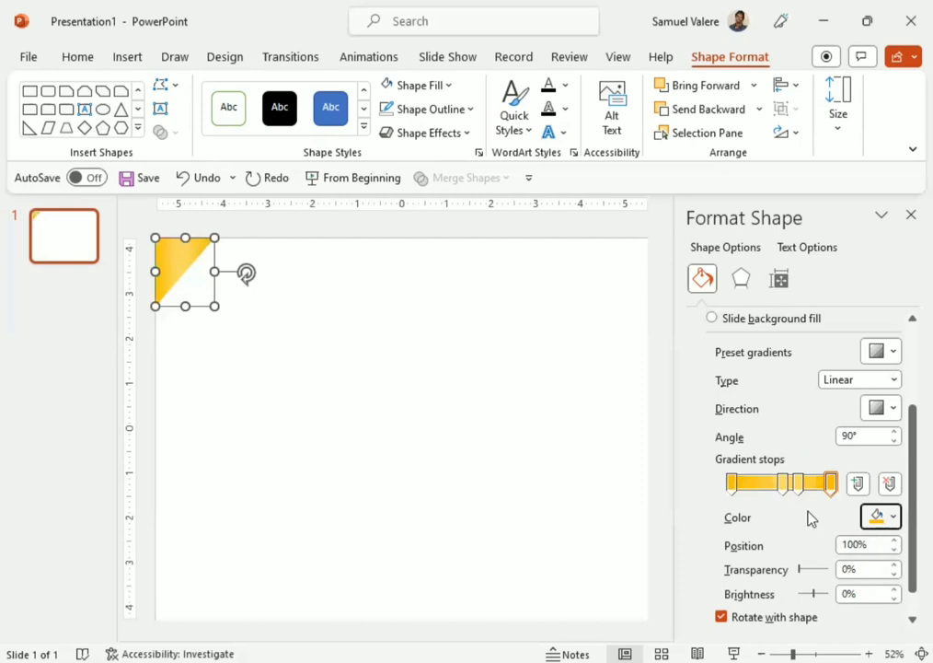
left_click(540, 423)
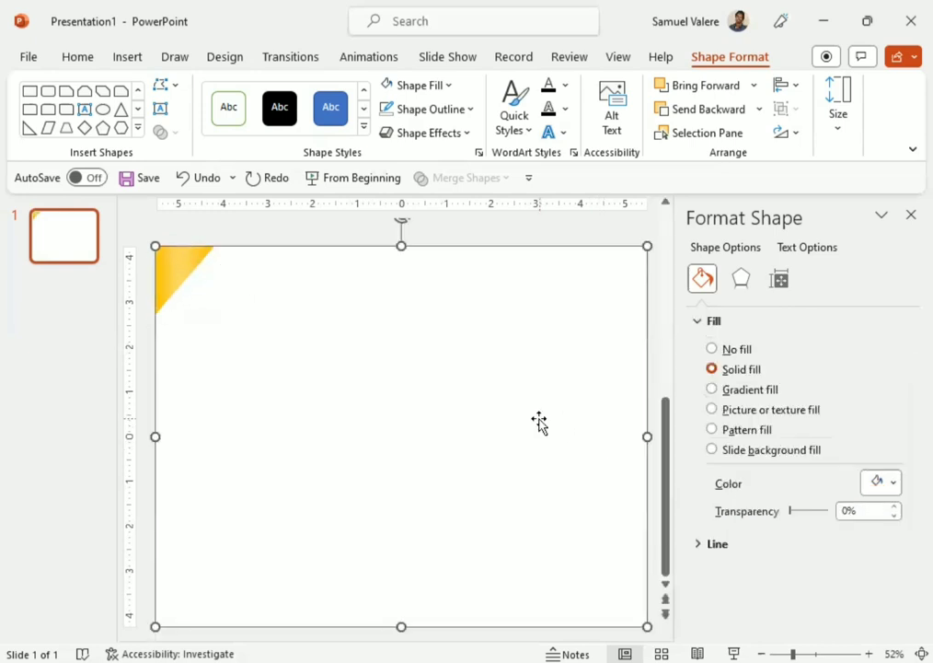
Step: Drag the gold triangle's handle to widen it and snap it into the top-left corner
scroll(180, 270, "down", 1)
left_click(182, 274)
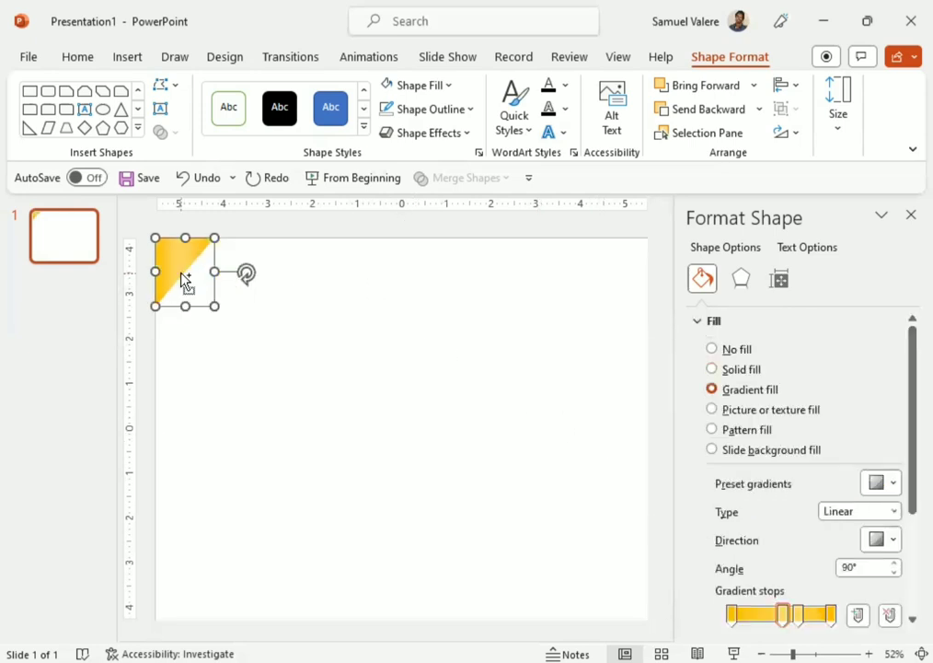
mouse_move(183, 279)
left_mouse_down()
mouse_move(337, 325)
mouse_move(337, 347)
mouse_move(356, 339)
left_mouse_up()
left_click_drag(222, 281, 218, 277)
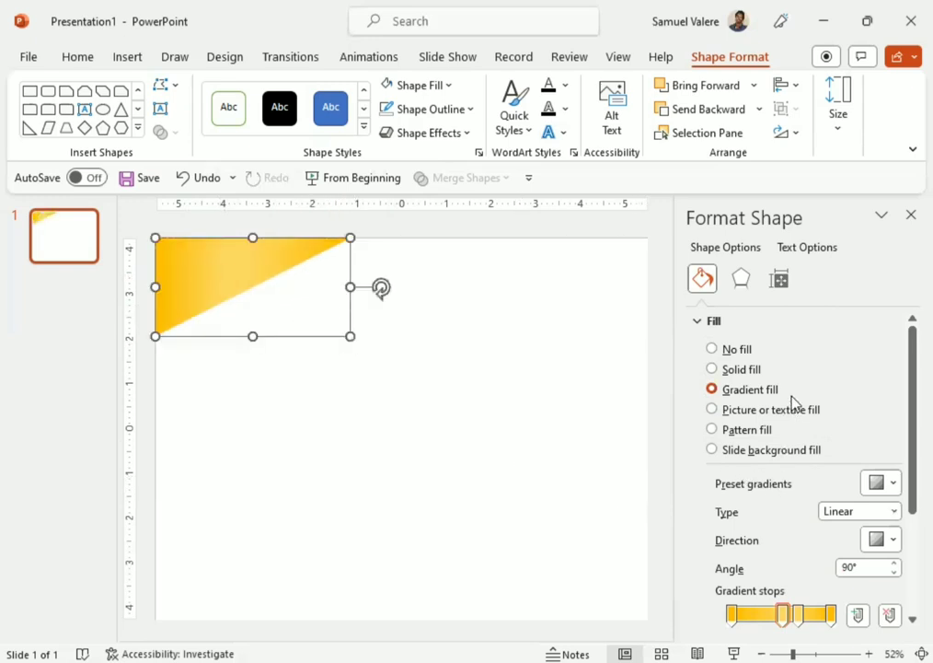
scroll(792, 402, "down", 3)
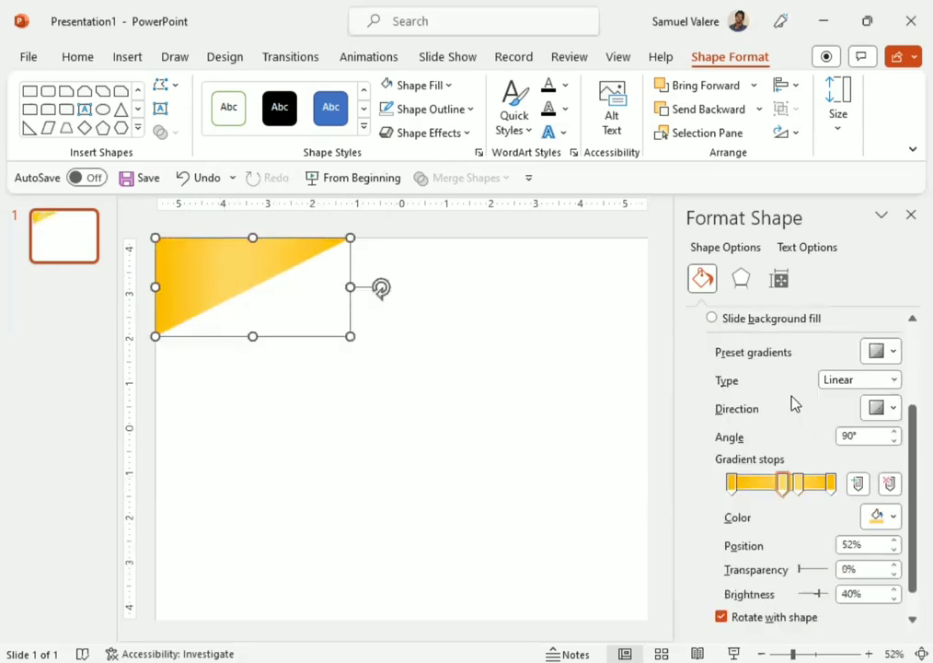
left_click(832, 484)
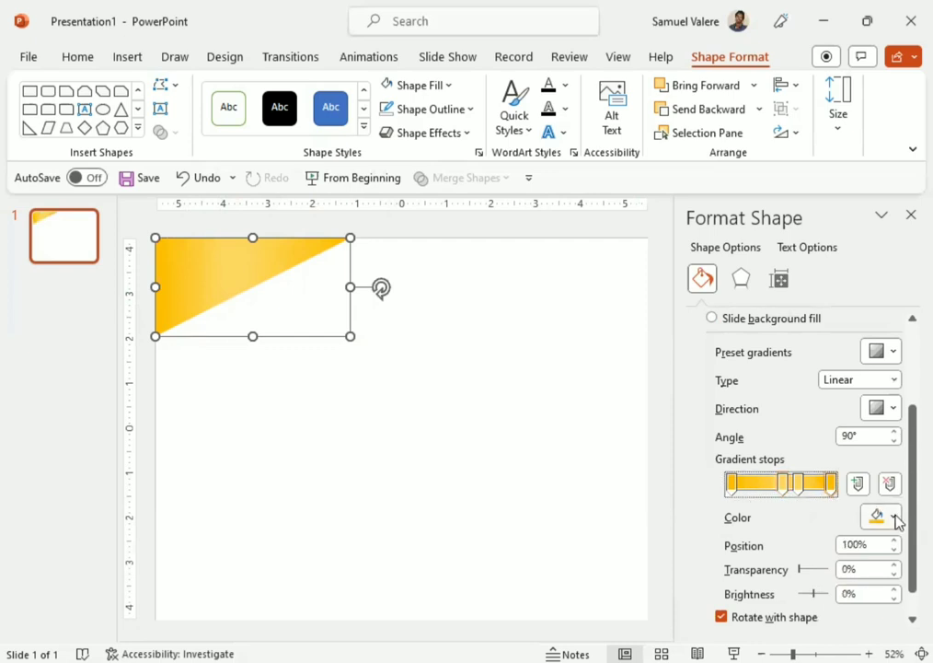
Step: Give the last gradient stop a custom dark teal colour, about #026A6A
left_click(896, 519)
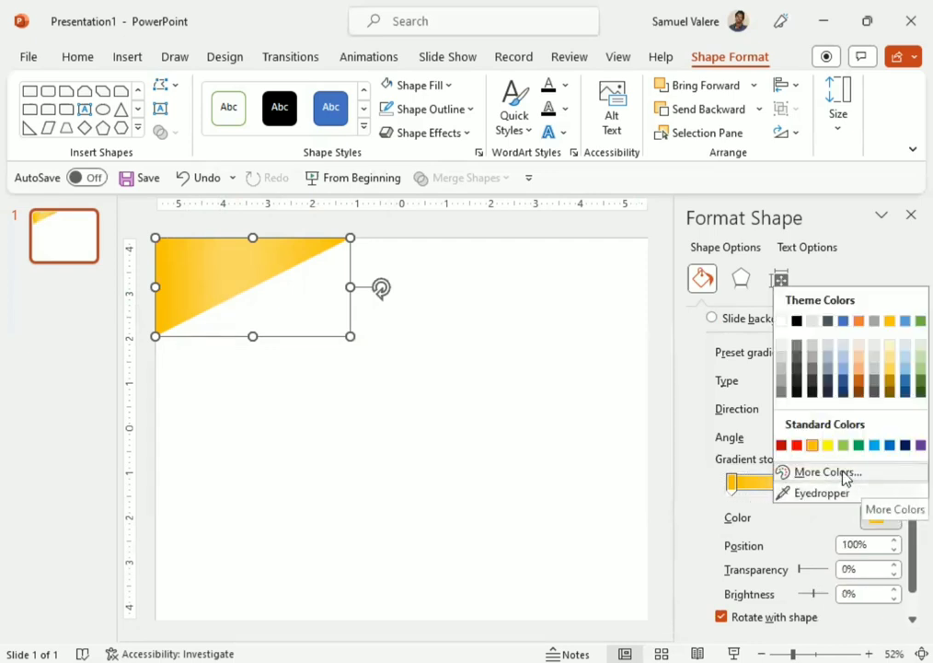
left_click(844, 474)
left_click_drag(354, 227, 426, 236)
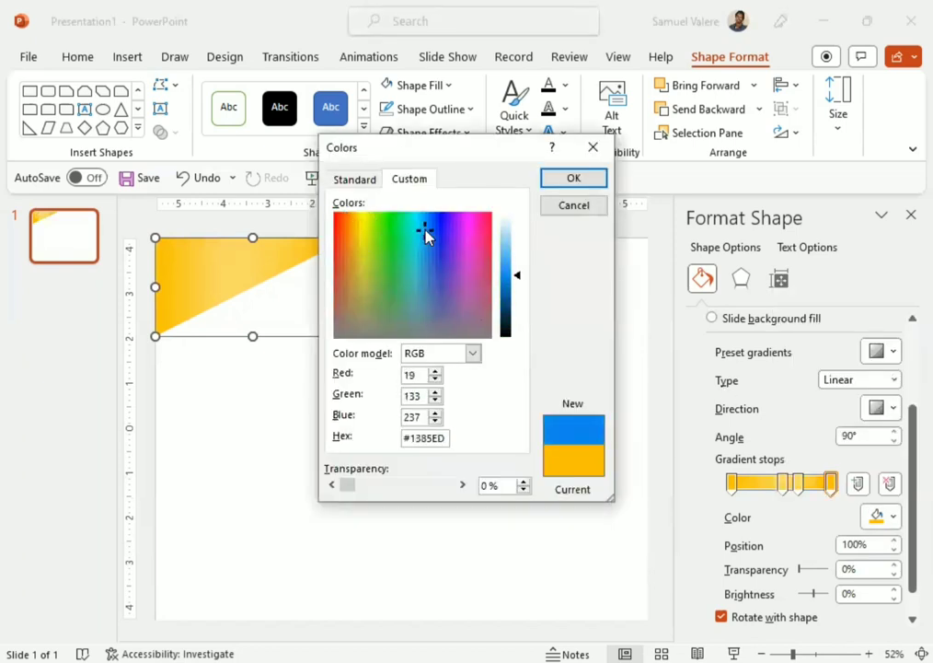
mouse_move(425, 232)
left_mouse_down()
mouse_move(425, 219)
mouse_move(410, 219)
left_mouse_up()
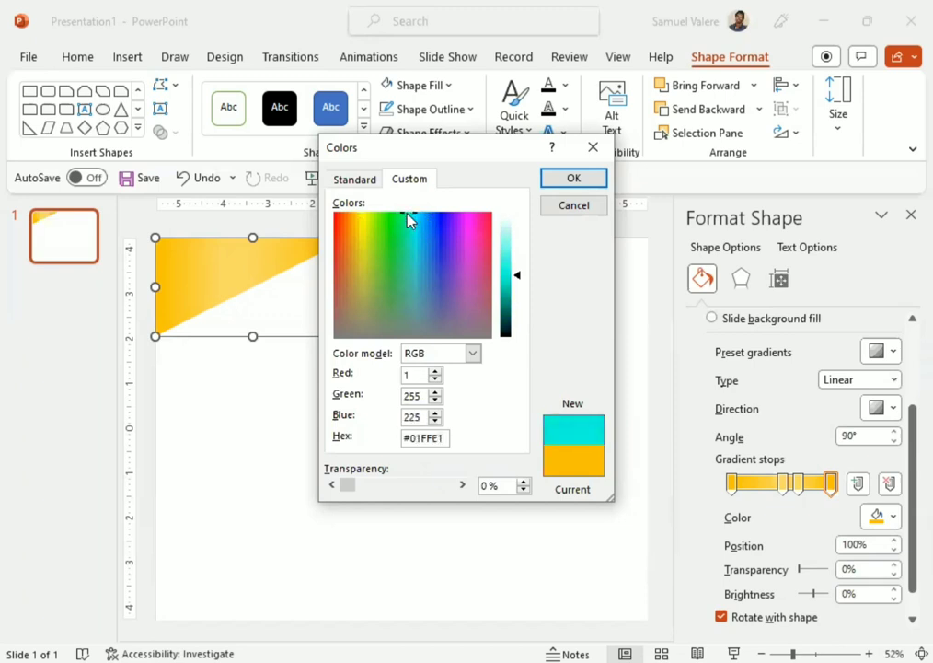
mouse_move(408, 215)
left_mouse_down()
mouse_move(417, 214)
mouse_move(410, 219)
left_mouse_up()
left_click_drag(518, 280, 523, 316)
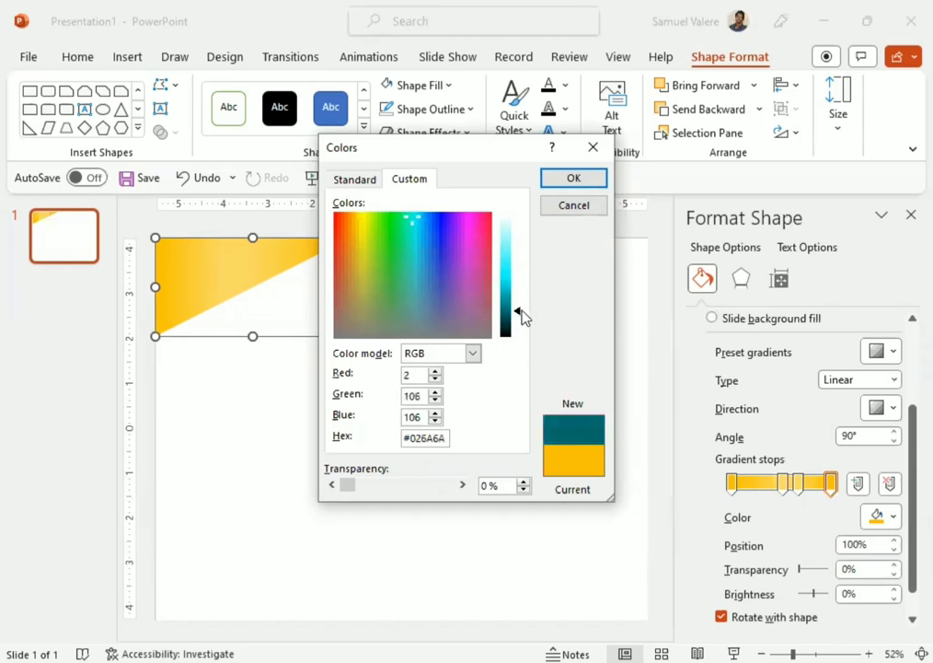
left_click(574, 180)
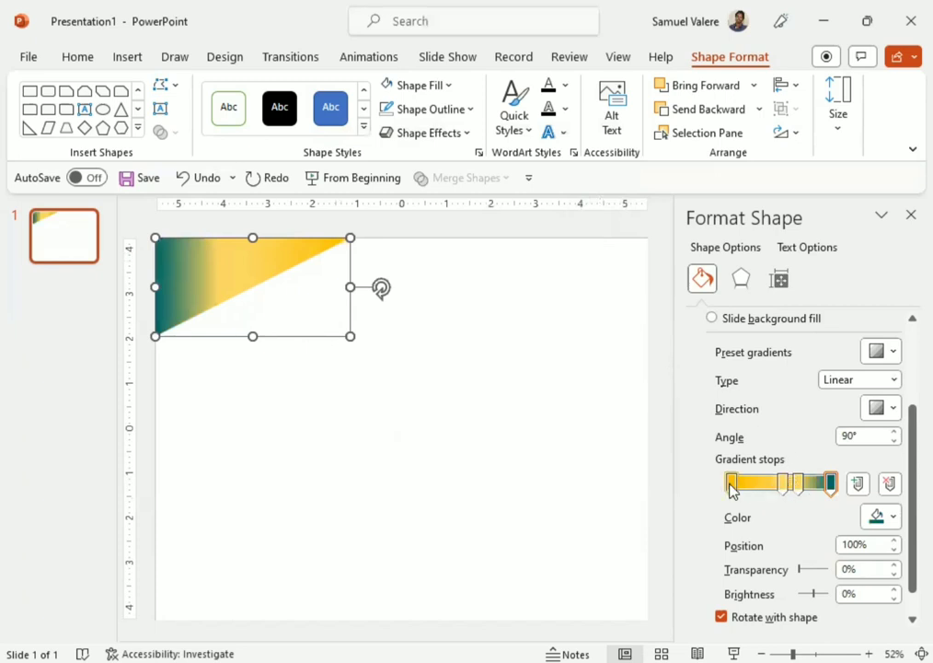
Step: Move the first gradient stop to 9% and colour it a slightly lighter custom teal
left_click_drag(730, 483, 747, 486)
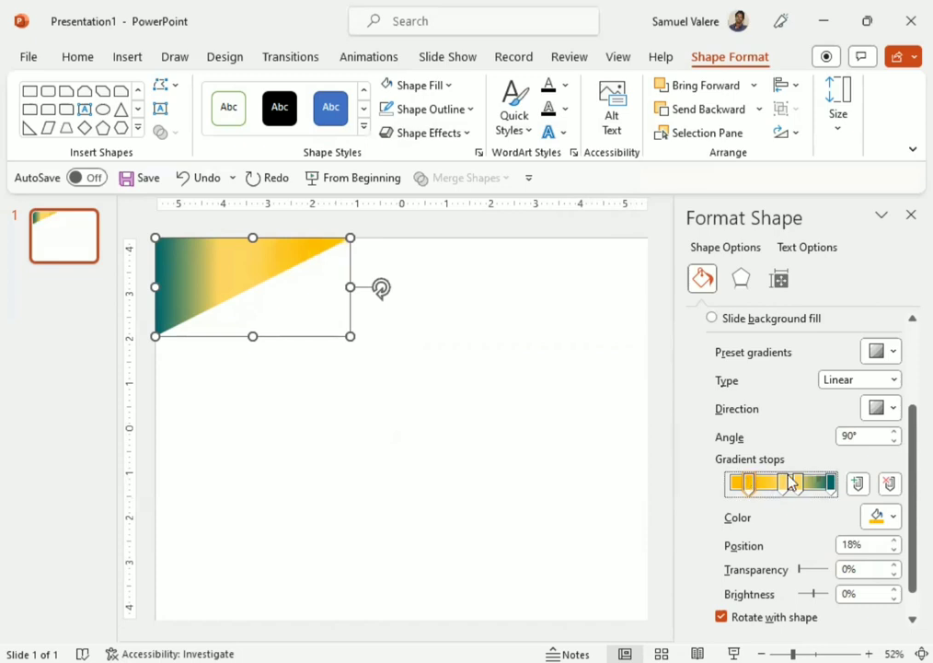
left_click(891, 517)
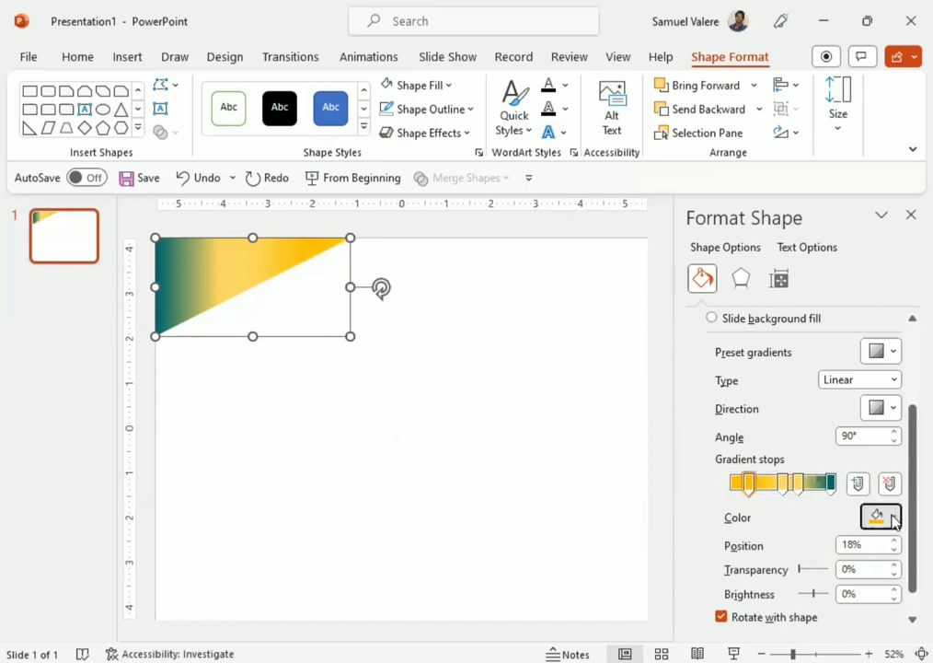
left_click(890, 517)
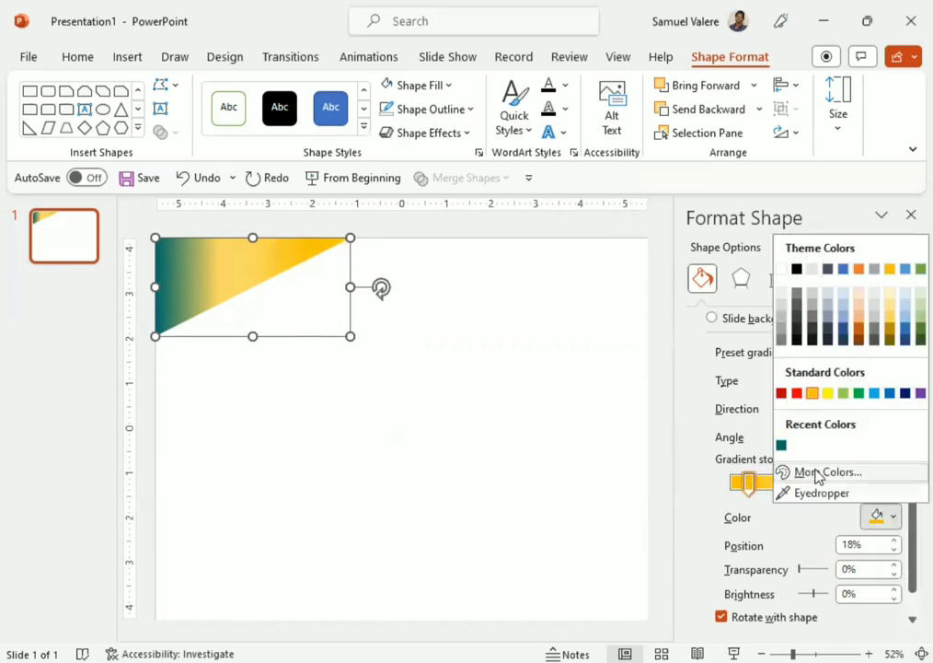
left_click(781, 444)
left_click(895, 520)
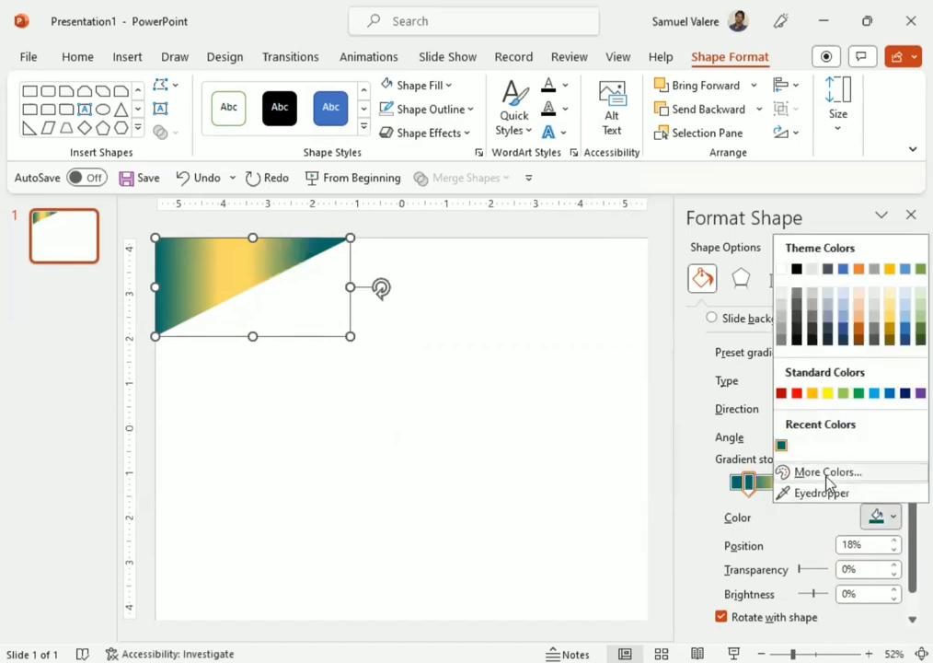
left_click(810, 473)
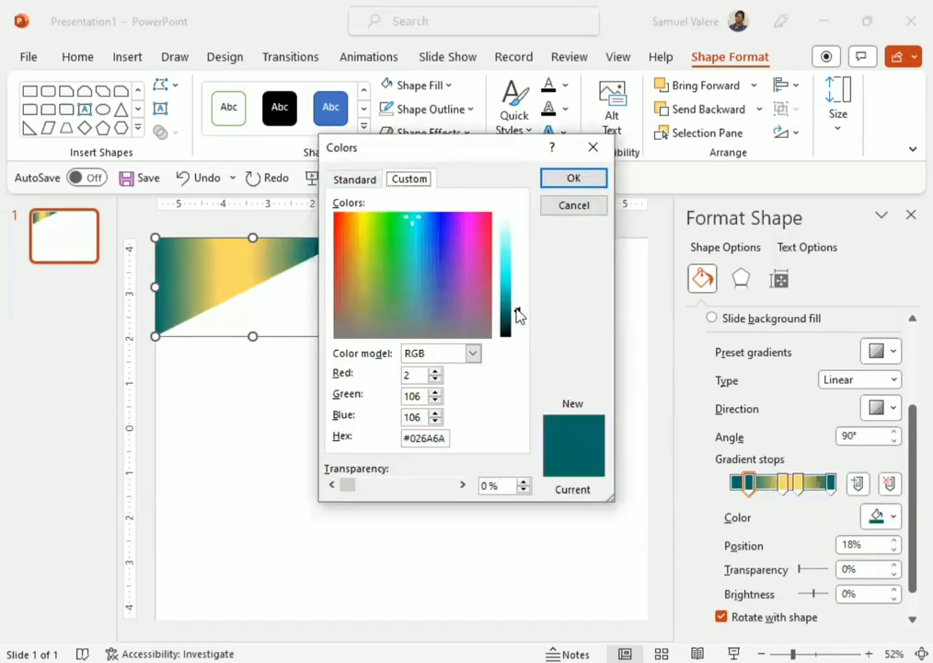
left_click_drag(516, 311, 517, 300)
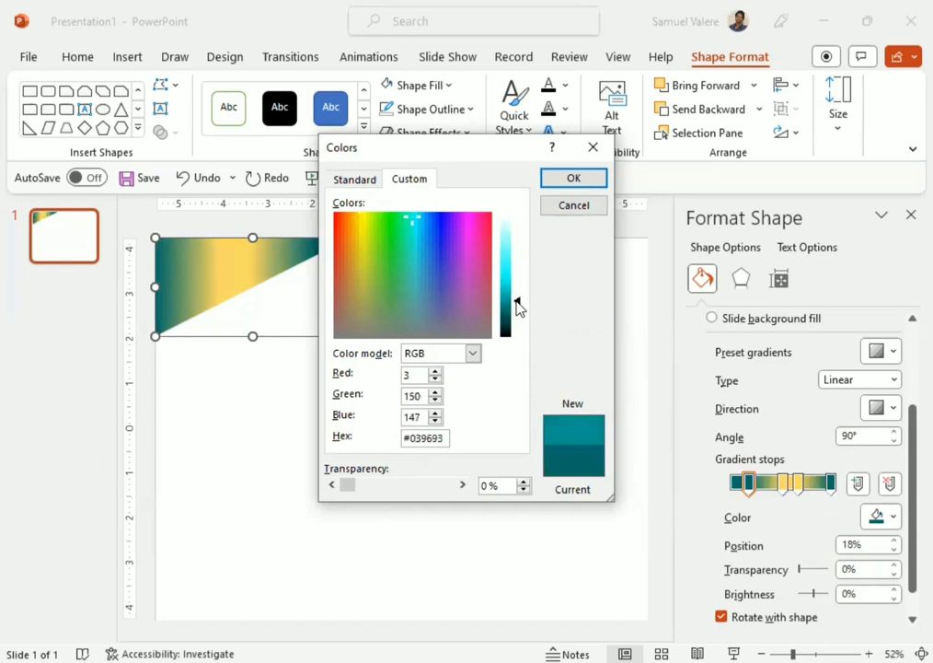
left_click(573, 181)
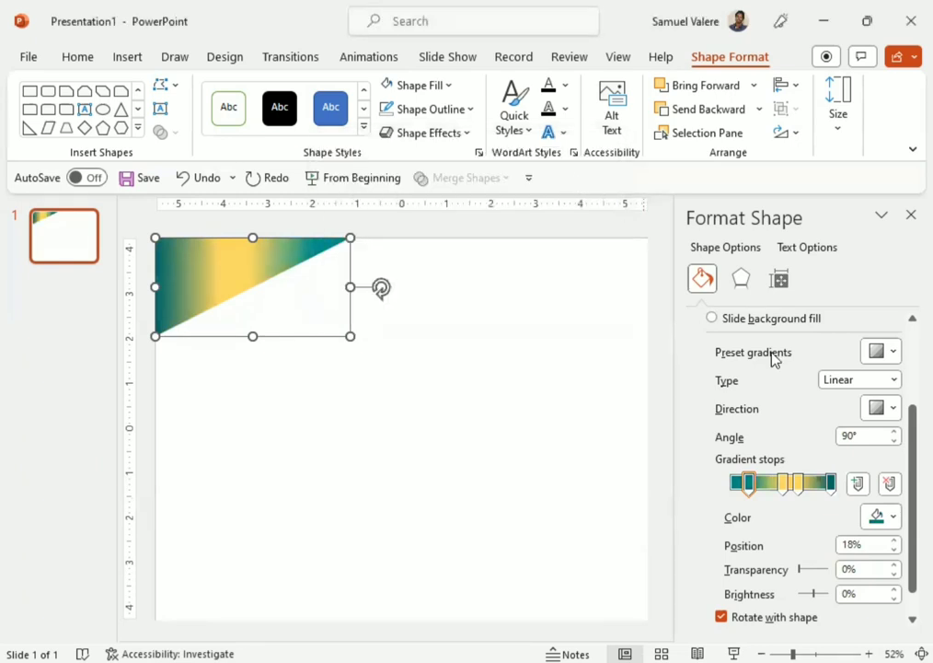
Step: Turn the gold stops at 67% and 52% teal and slide one stop to 37%
left_click(797, 483)
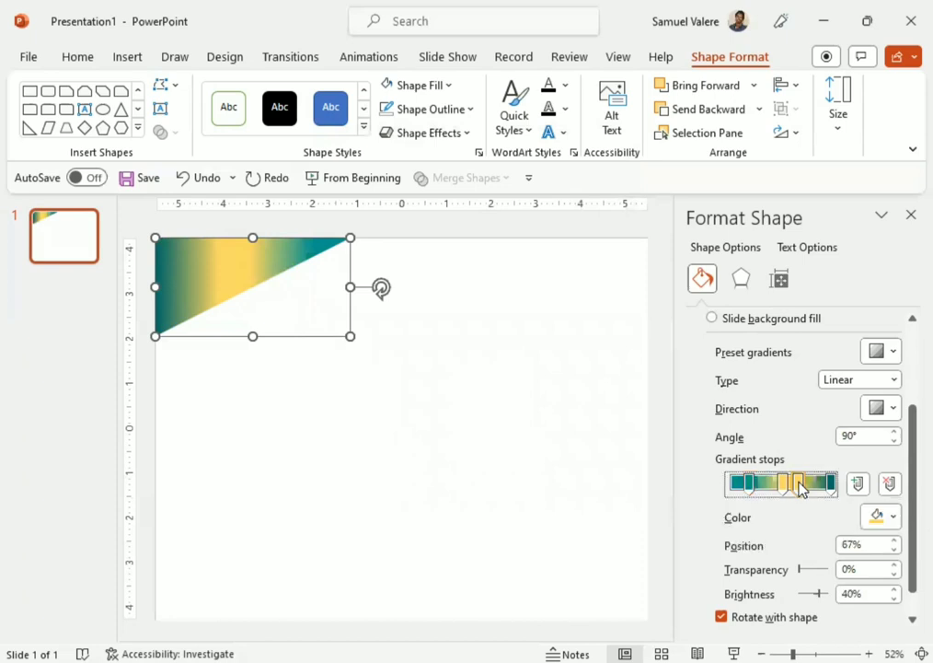
left_click_drag(798, 482, 803, 486)
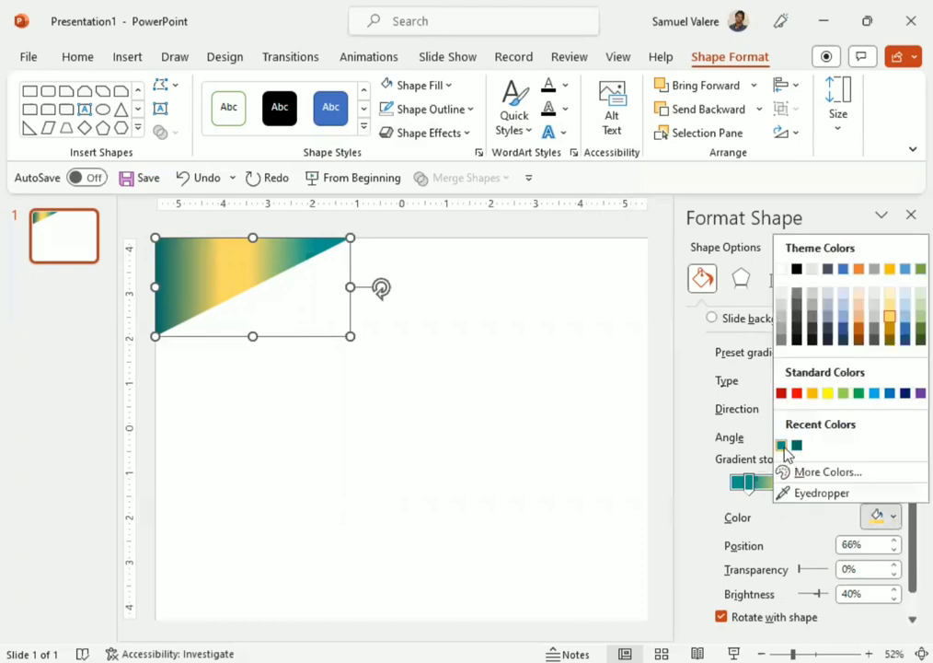
left_click(781, 446)
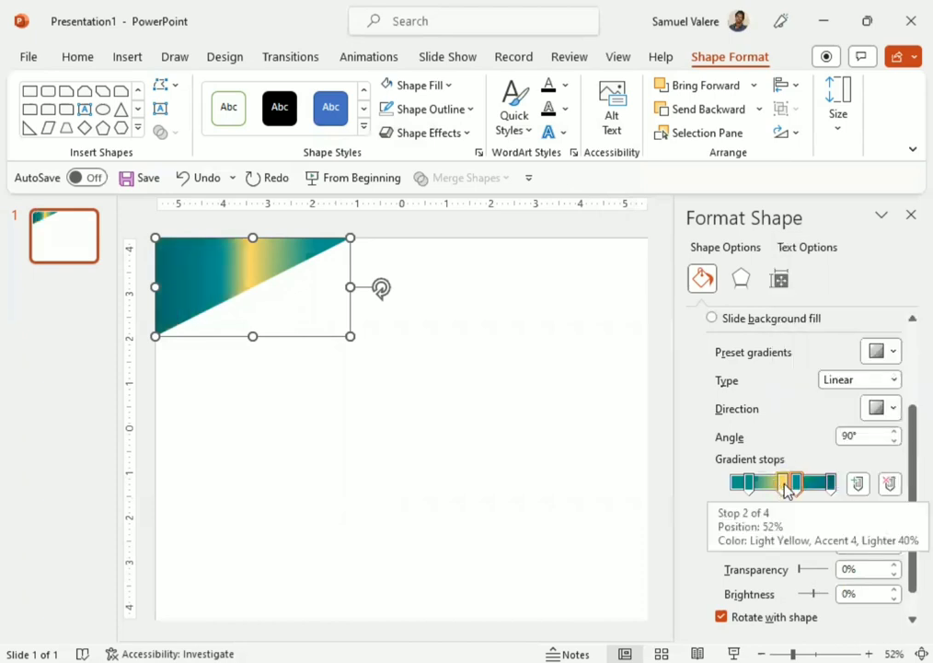
left_click(784, 482)
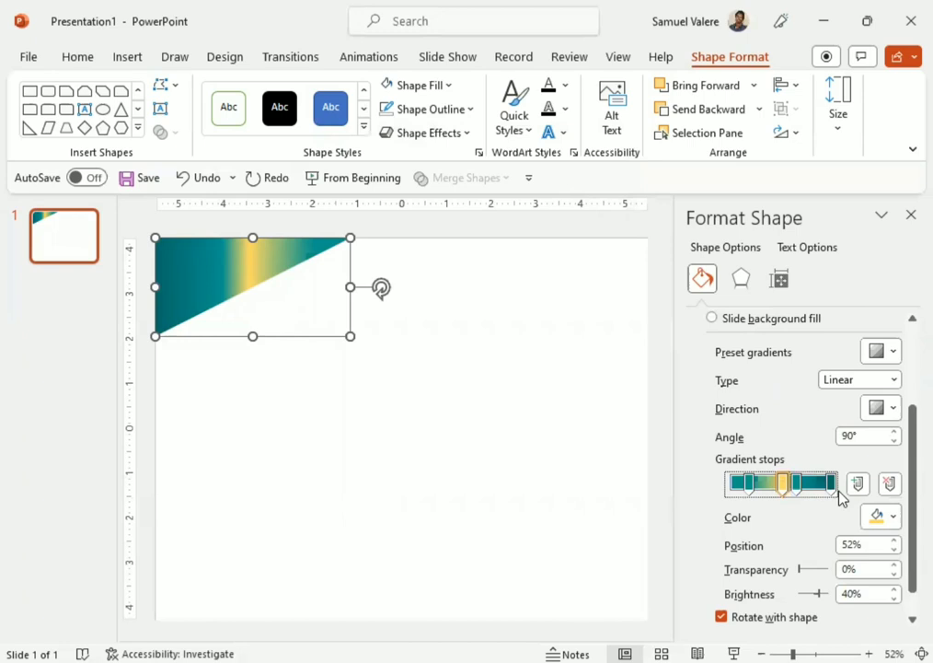
left_click(881, 516)
left_click(782, 443)
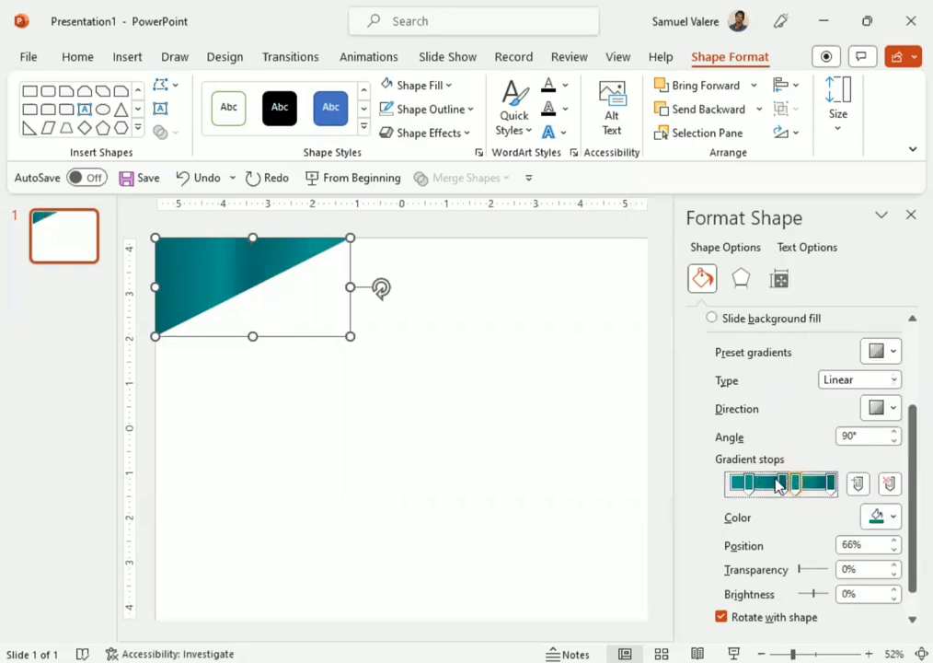
mouse_move(797, 488)
left_mouse_down()
mouse_move(789, 485)
mouse_move(805, 488)
mouse_move(729, 488)
mouse_move(764, 488)
left_mouse_up()
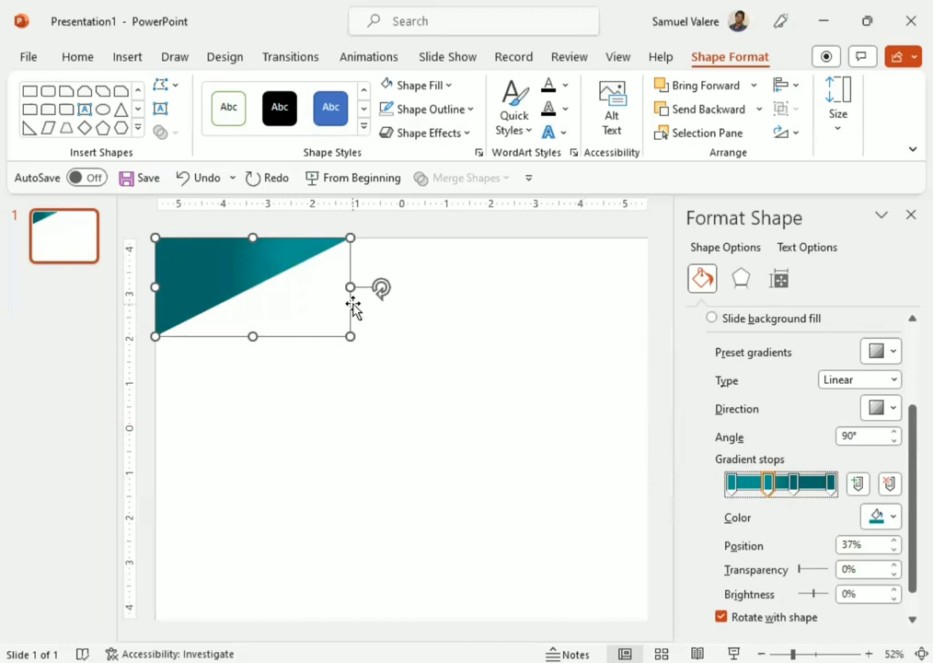
Step: Send the teal triangle back one layer and enlarge it across the top, undoing a stray gold-triangle move
left_click(711, 109)
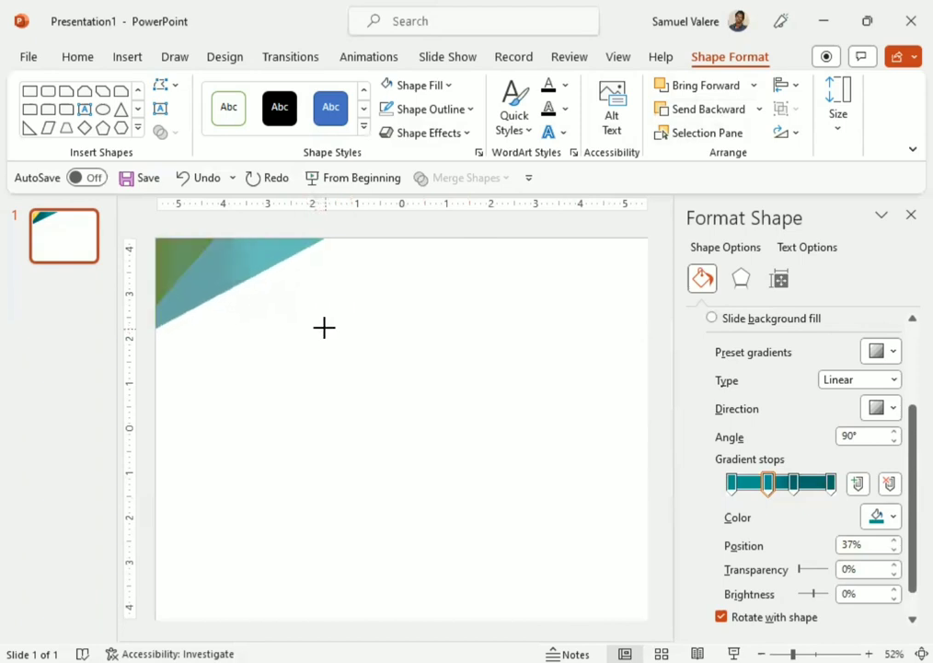
left_click_drag(320, 327, 330, 331)
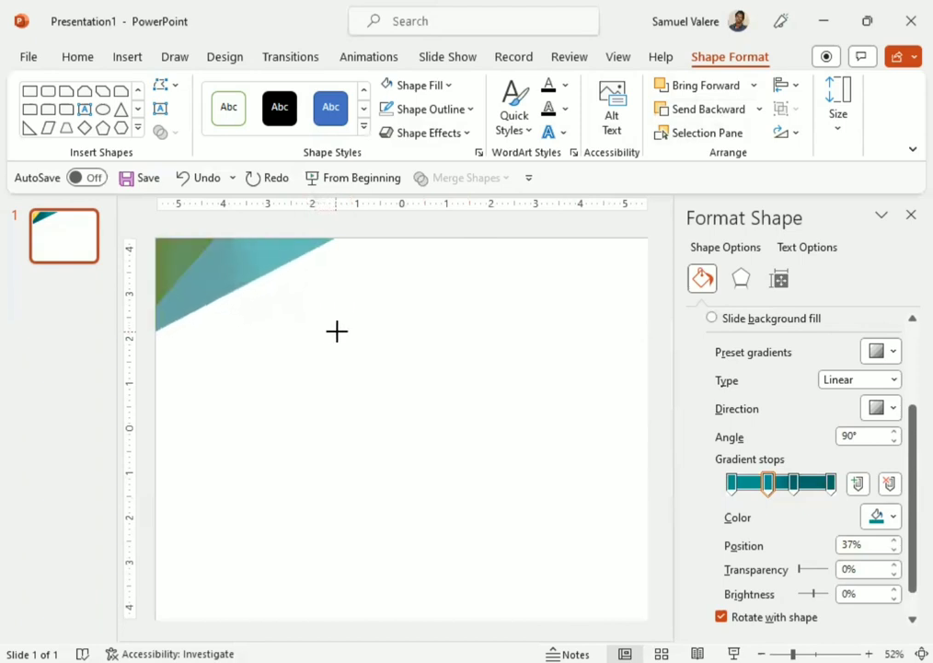
left_click_drag(331, 330, 357, 329)
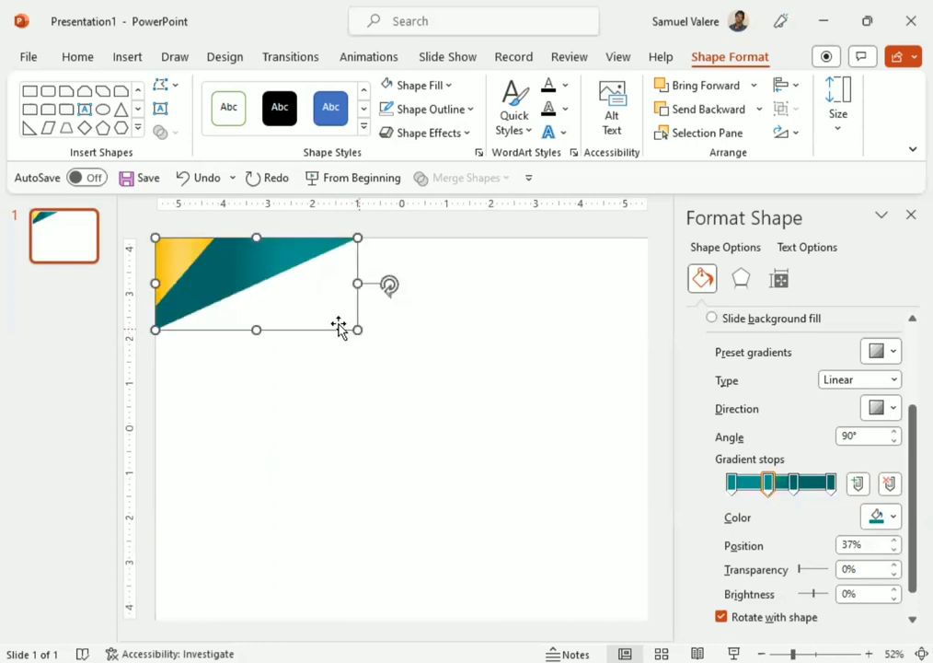
left_click(184, 267)
left_click_drag(215, 307, 234, 308)
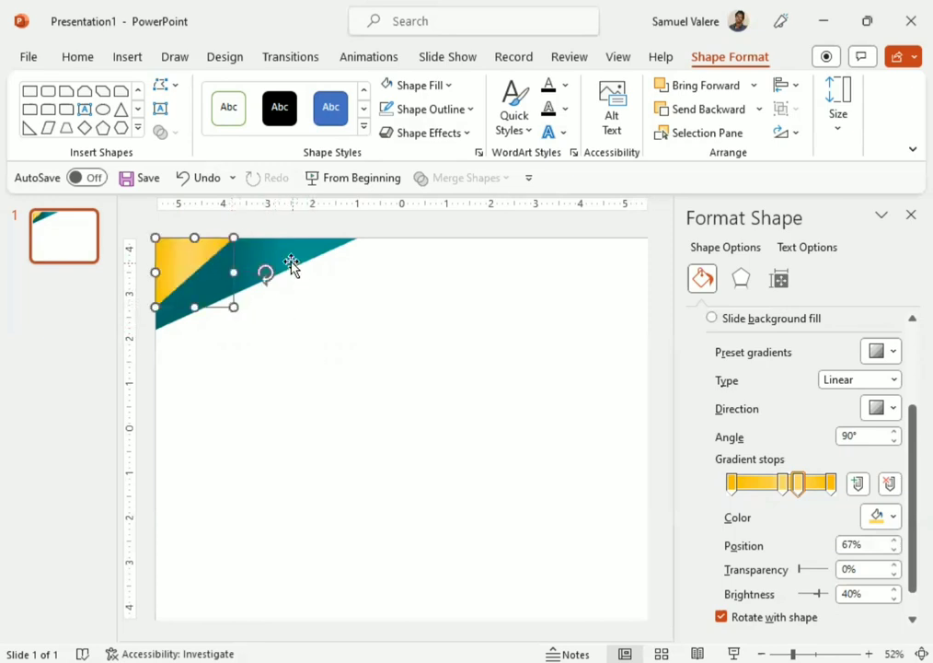
left_click(291, 255)
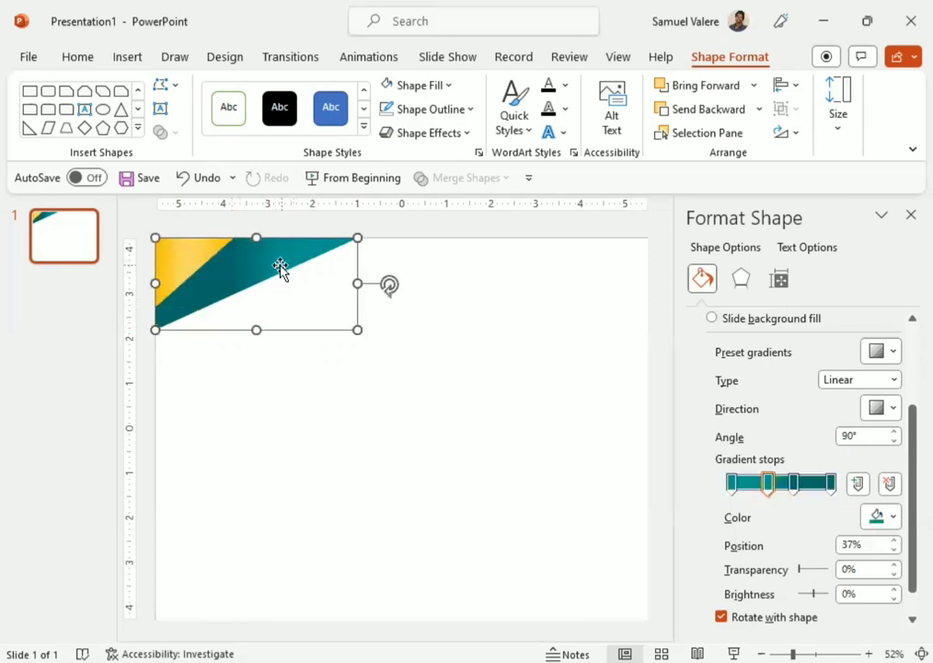
key("ctrl+z")
key("ctrl+z")
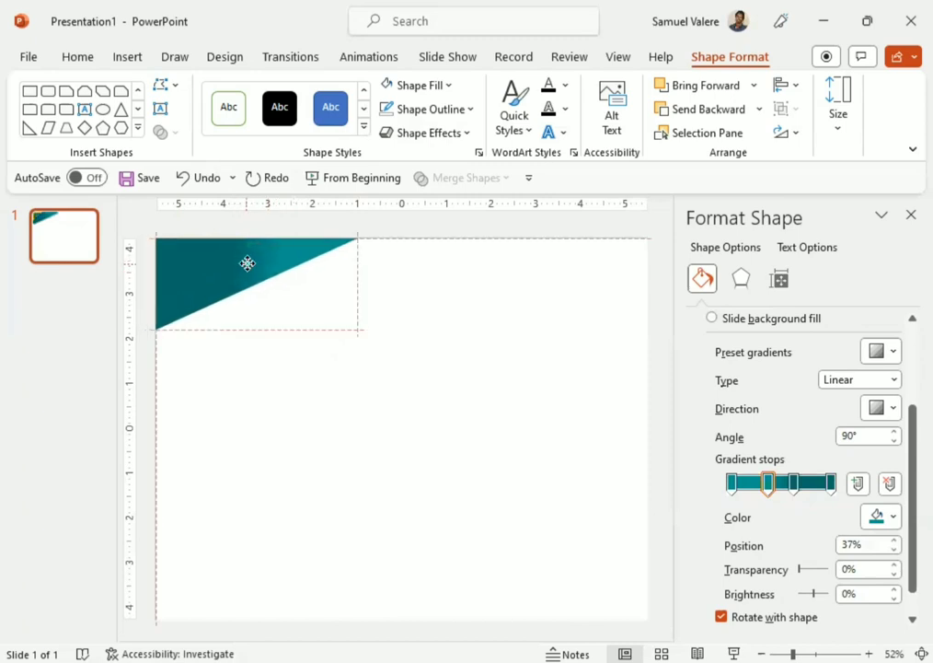
mouse_move(357, 328)
left_mouse_down()
mouse_move(466, 358)
mouse_move(544, 356)
left_mouse_up()
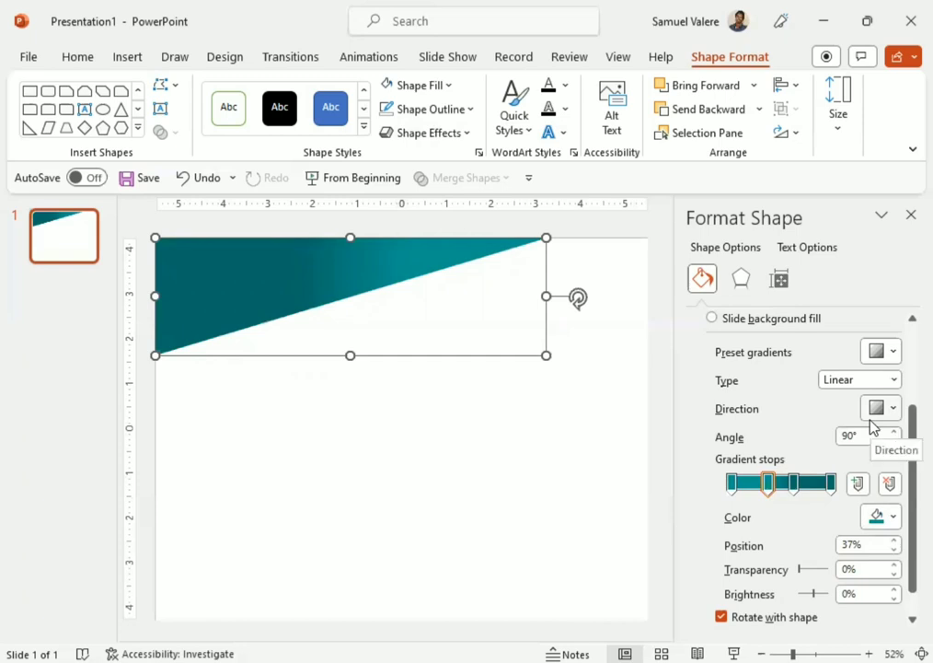
Step: Send the teal banner back one layer and move its gradient stops to about 33% and 67%
left_click(690, 110)
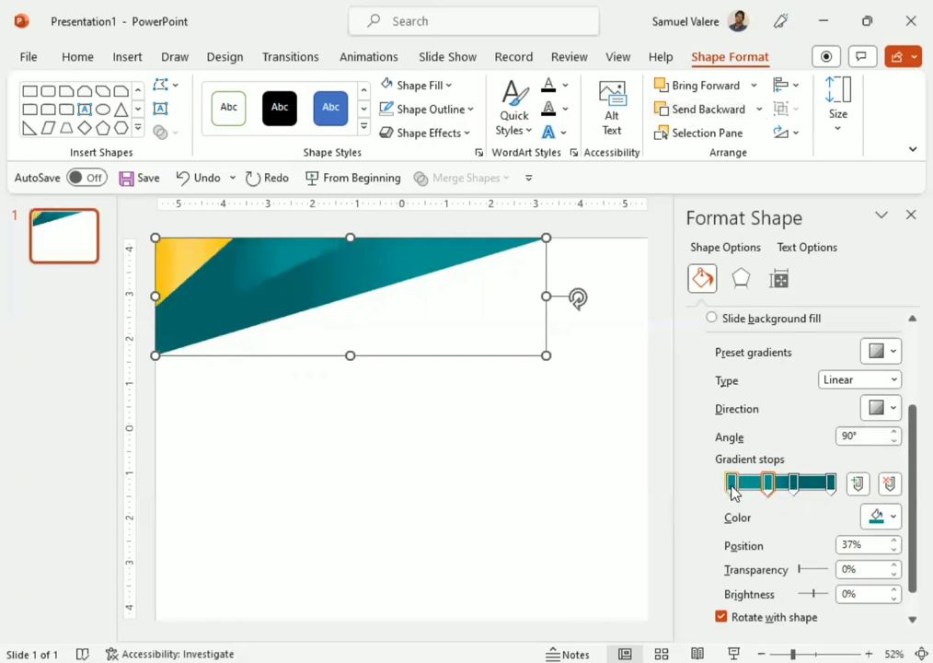
left_click_drag(733, 483, 840, 490)
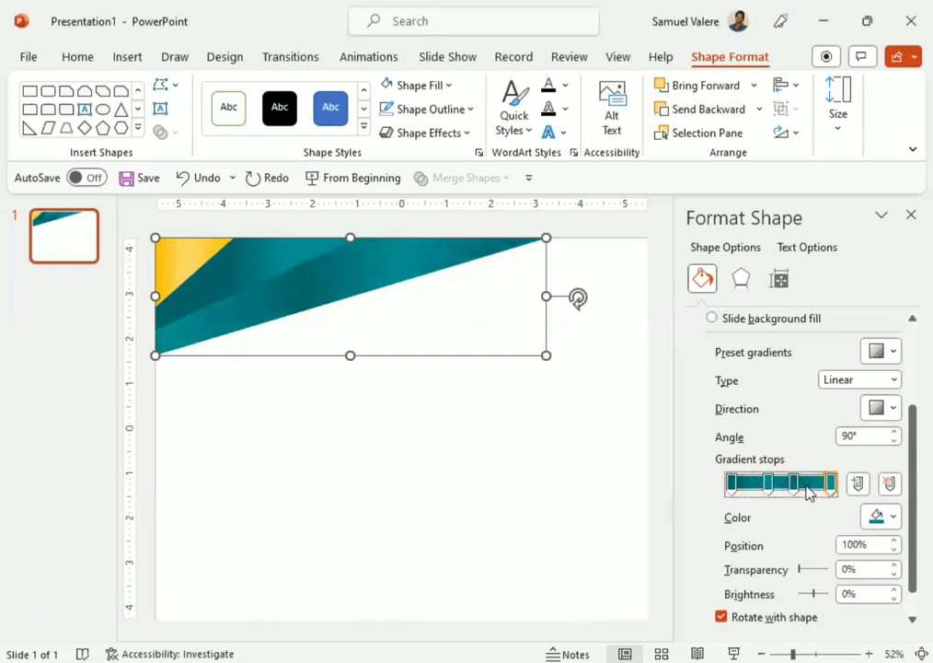
left_click_drag(768, 487, 761, 488)
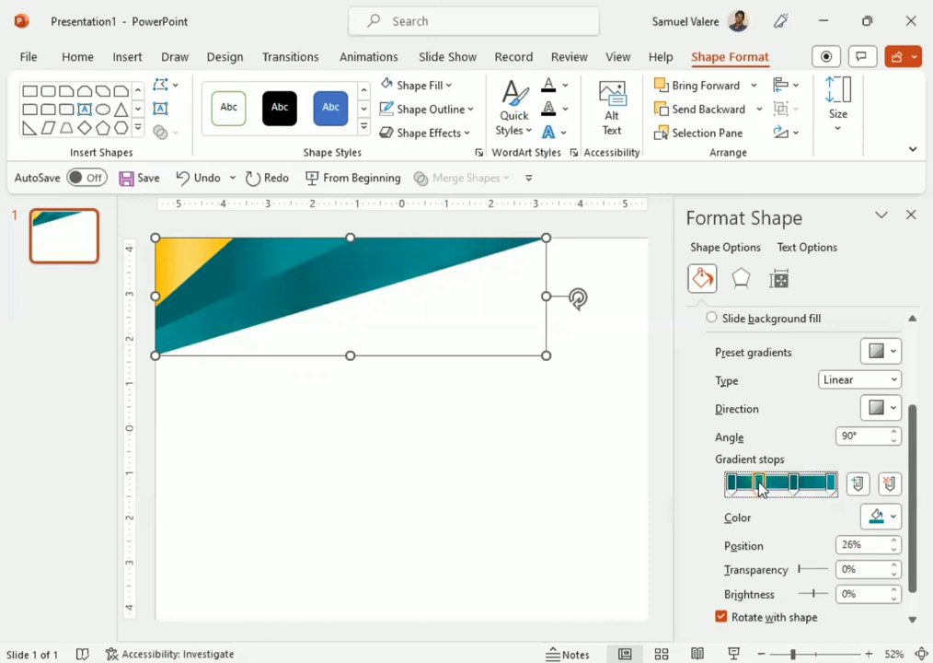
left_click(795, 486)
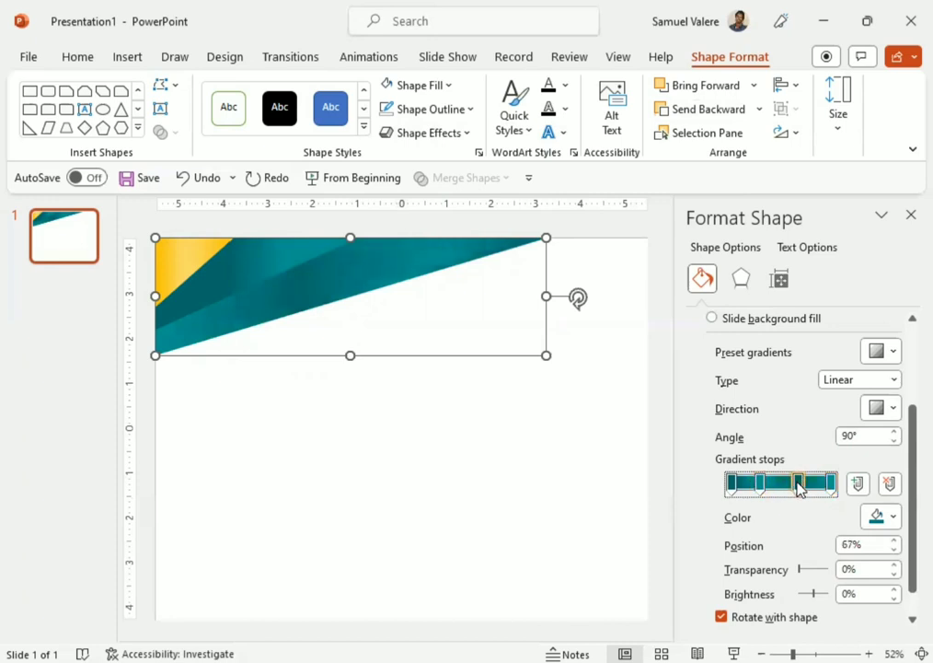
left_click_drag(761, 486, 765, 488)
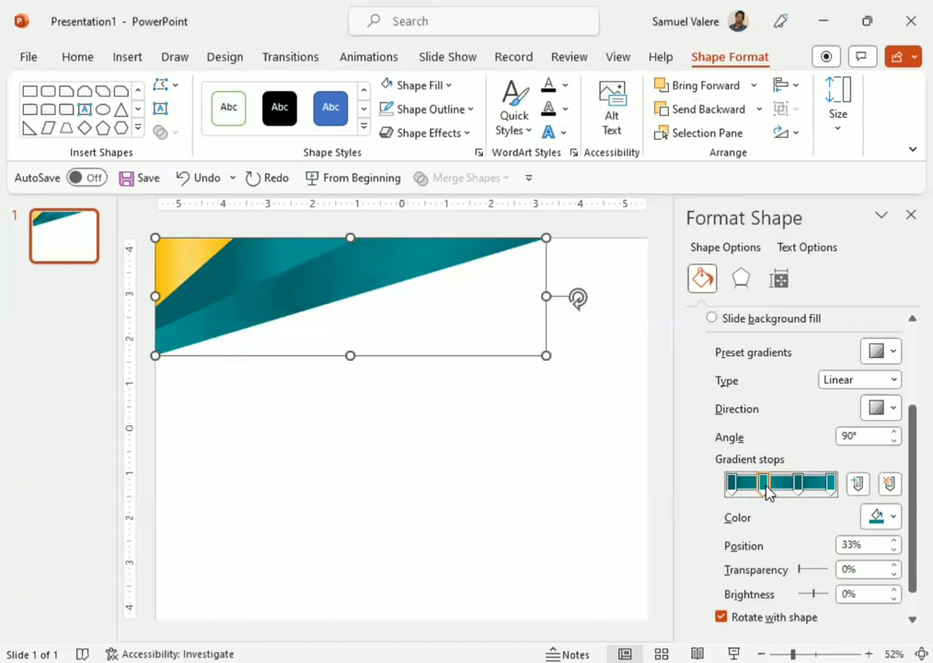
Step: Duplicate the small gold triangle and stretch the copy across the slide's top edge
left_click(175, 273)
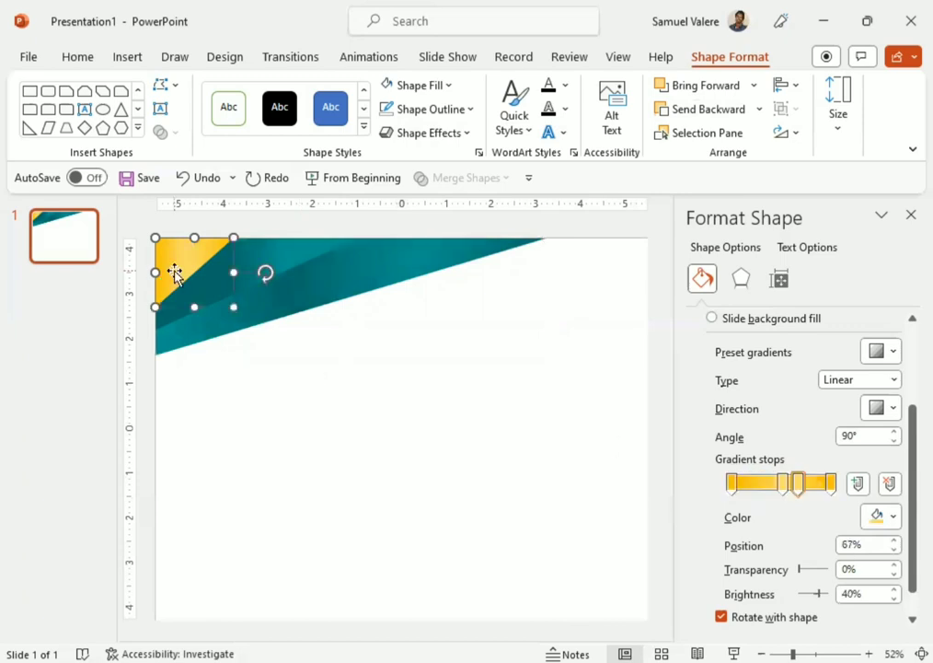
key("ctrl+d")
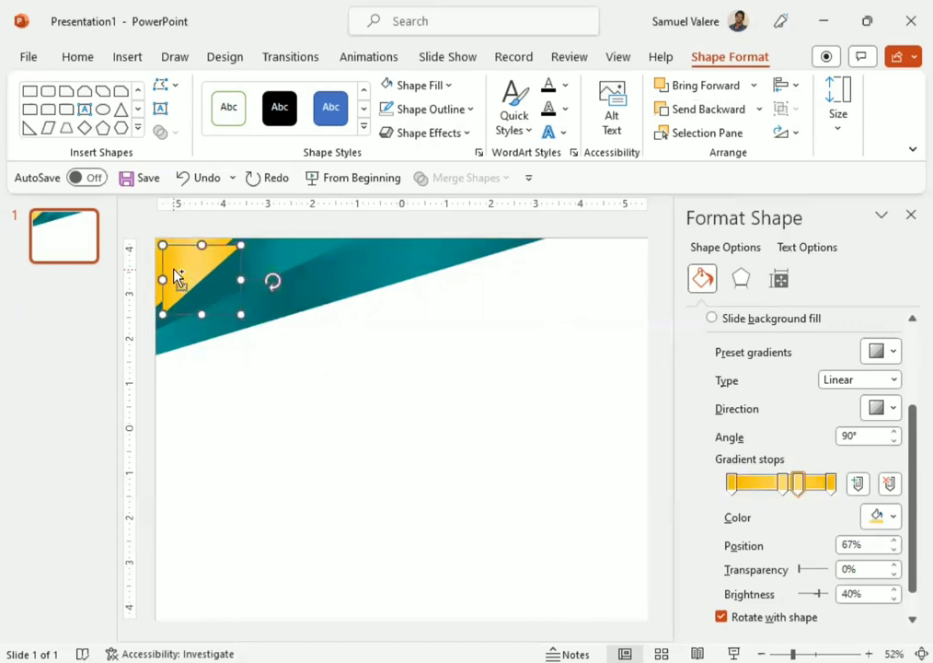
mouse_move(241, 314)
left_mouse_down()
mouse_move(400, 405)
mouse_move(605, 384)
mouse_move(596, 366)
mouse_move(604, 344)
left_mouse_up()
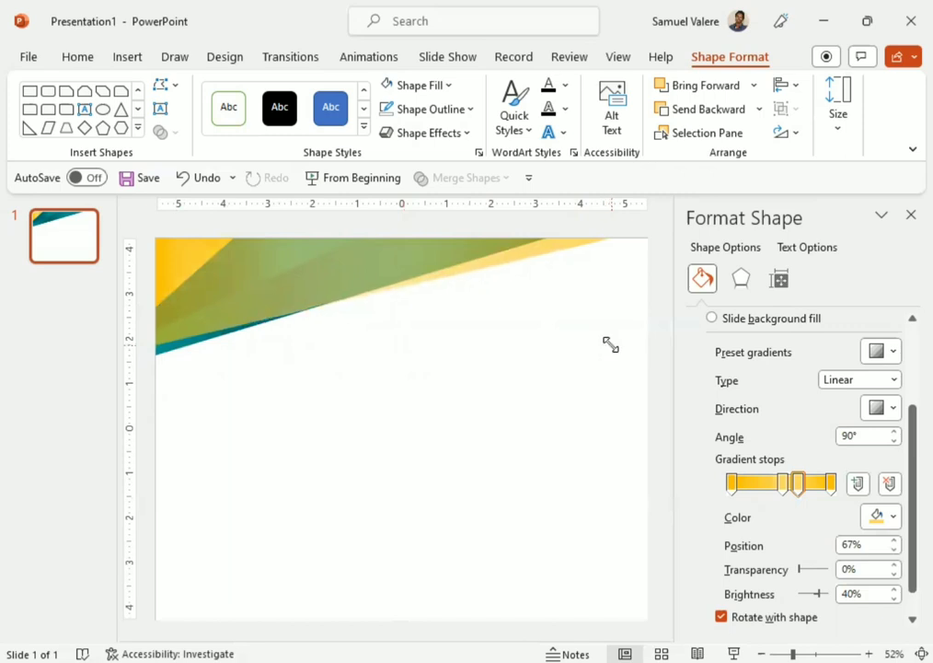
left_click_drag(610, 344, 611, 345)
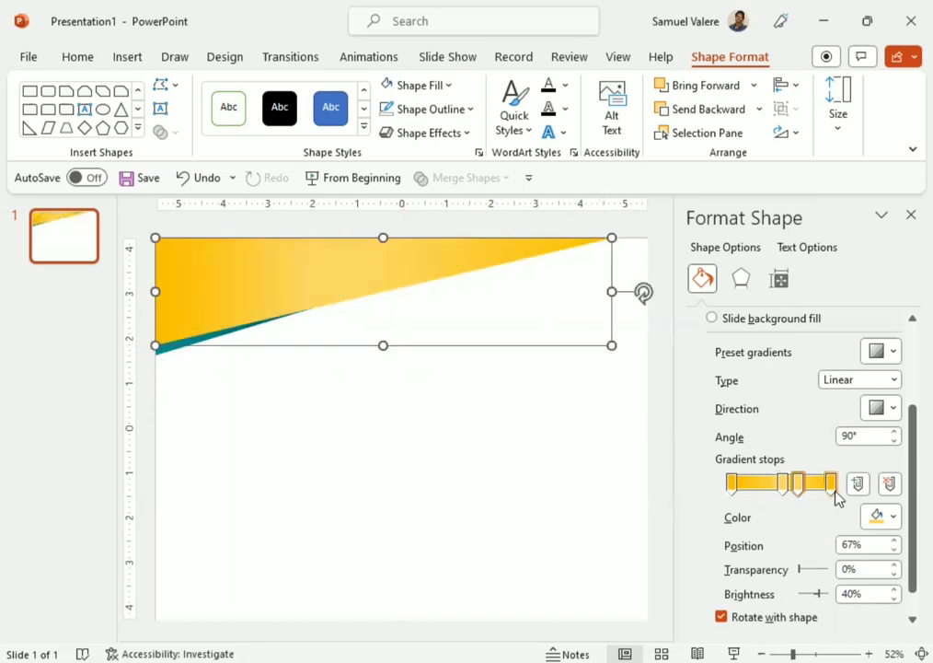
left_click_drag(734, 487, 766, 495)
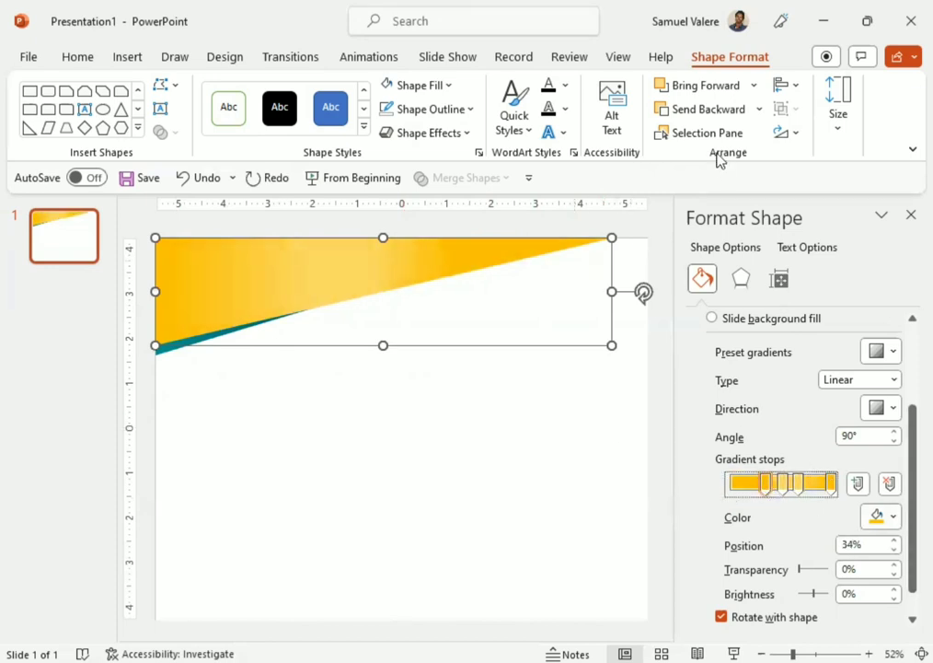
Step: Layer the wide gold triangle behind the teal banner and close the Format Shape pane
left_click(699, 108)
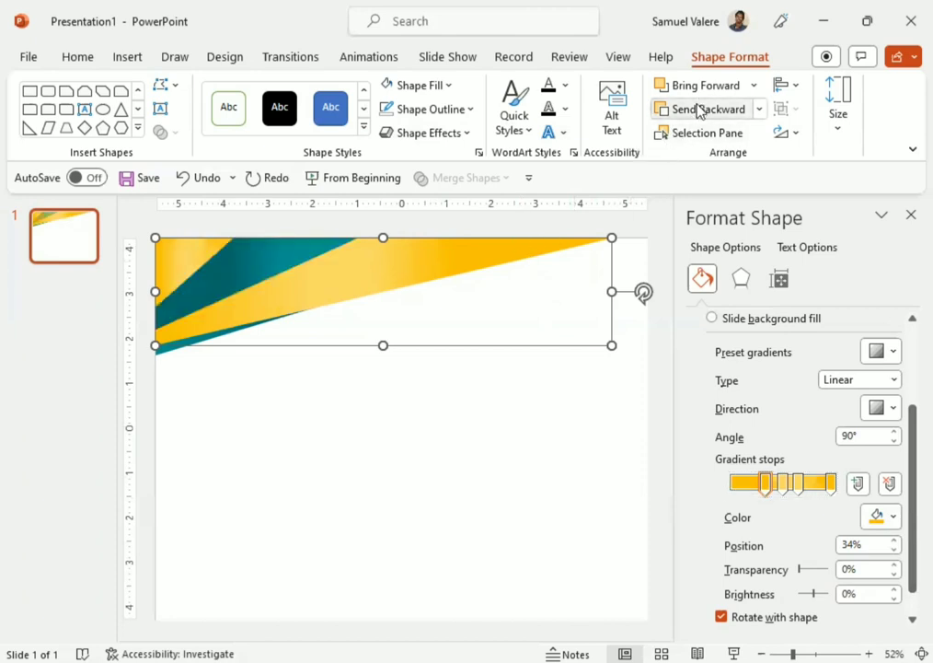
left_click(699, 110)
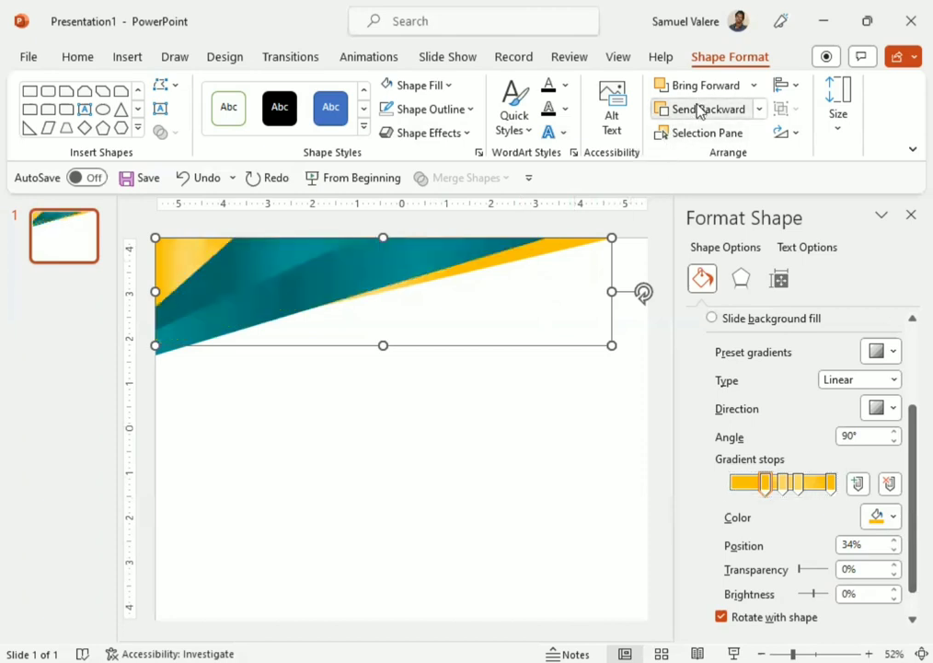
left_click(909, 215)
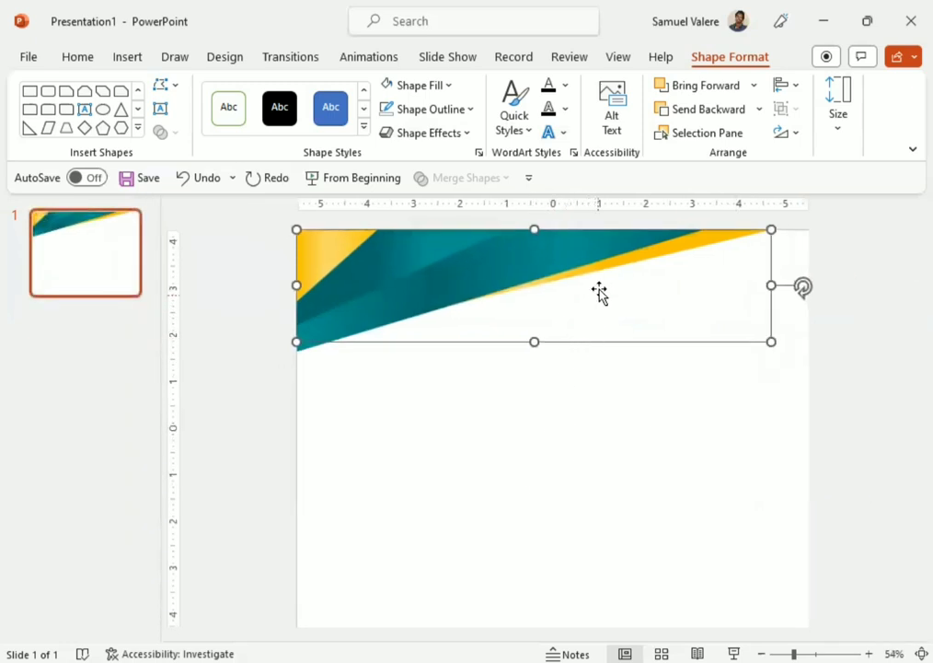
left_click(583, 253, "shift")
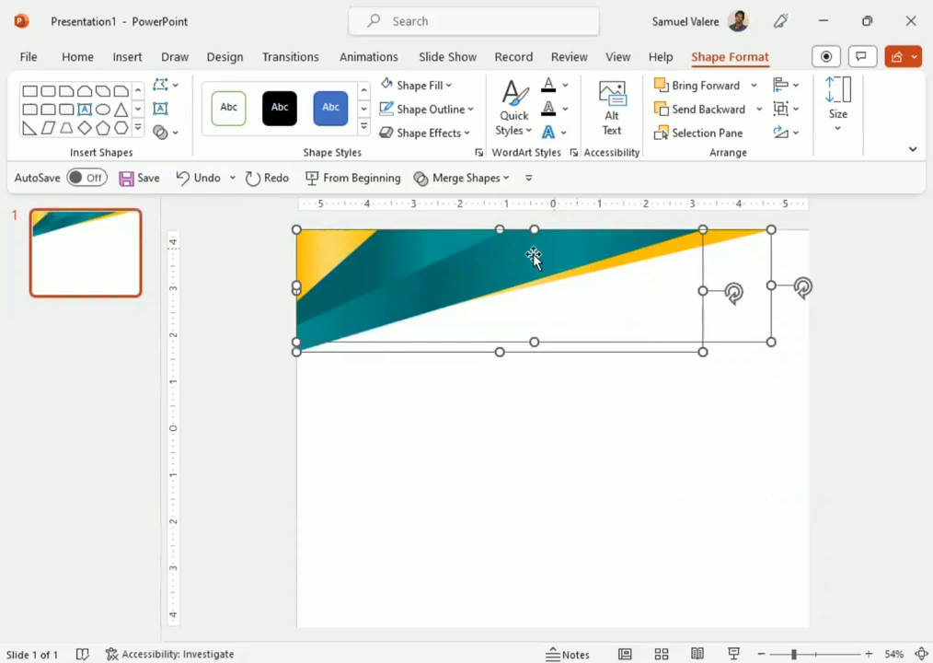
Step: Group the selected top banner triangles into one object
left_click(333, 254, "shift")
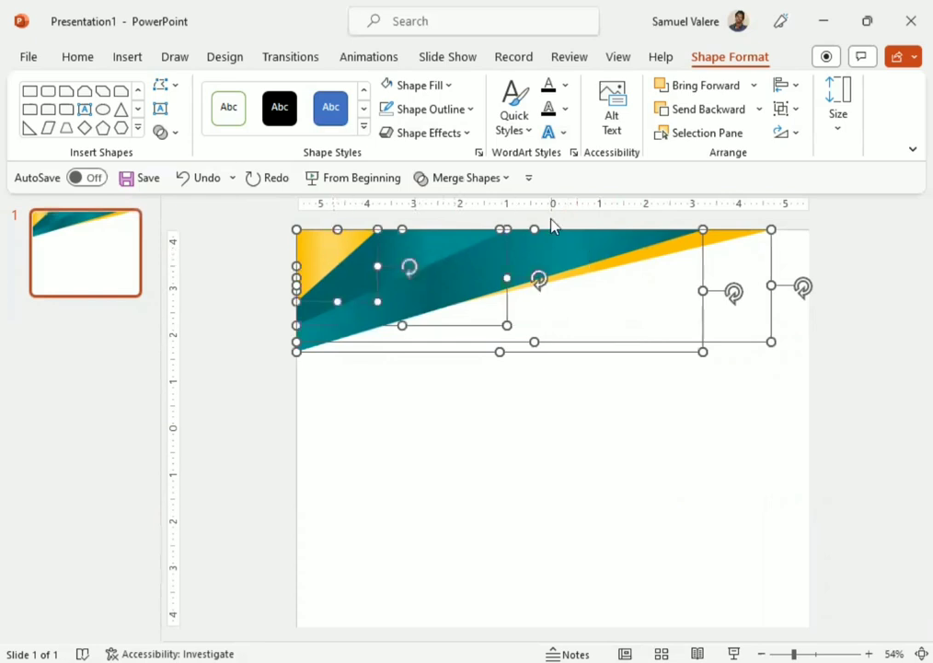
left_click(787, 115)
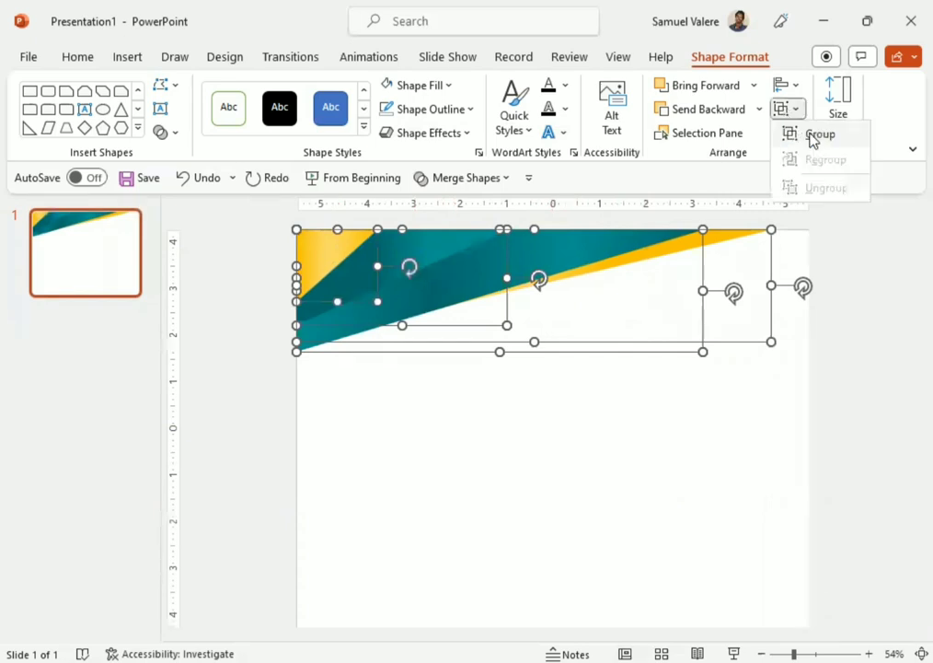
left_click(810, 137)
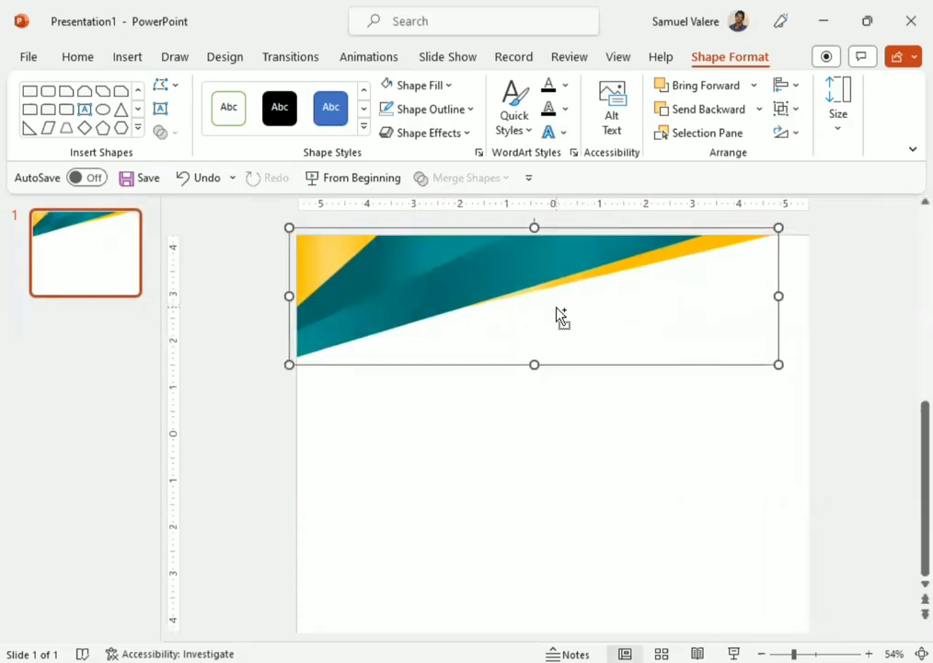
Step: Place a copy of the banner group below the original
left_click_drag(559, 315, 557, 413, "ctrl")
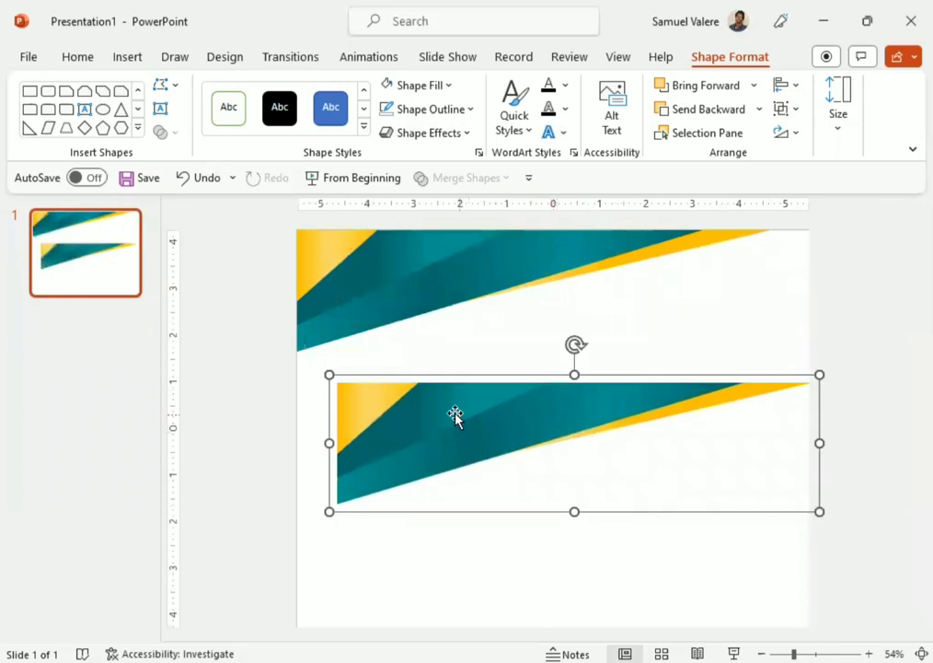
left_click(423, 410)
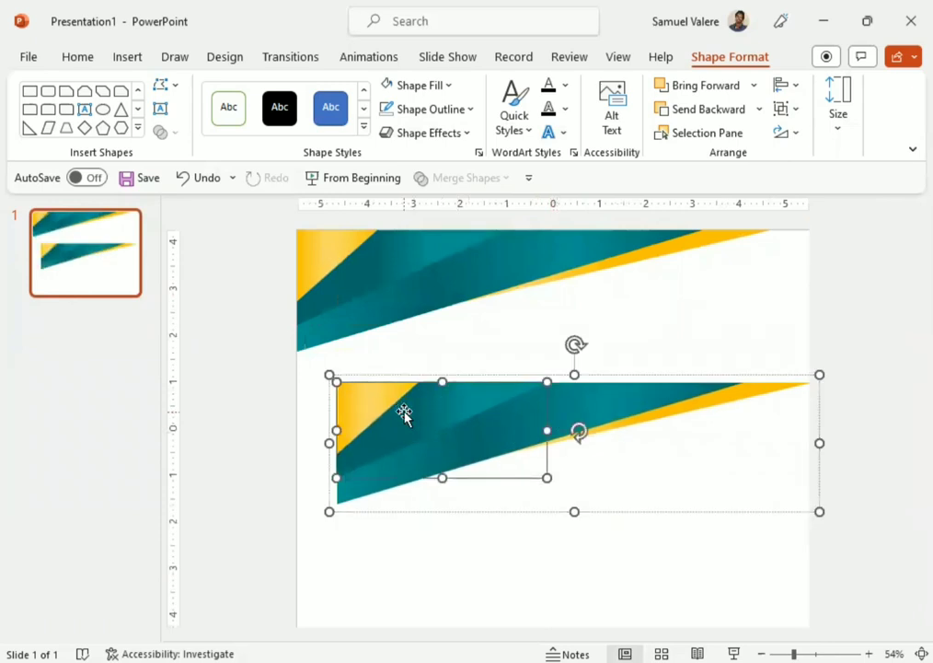
key("Escape")
key("ctrl+z")
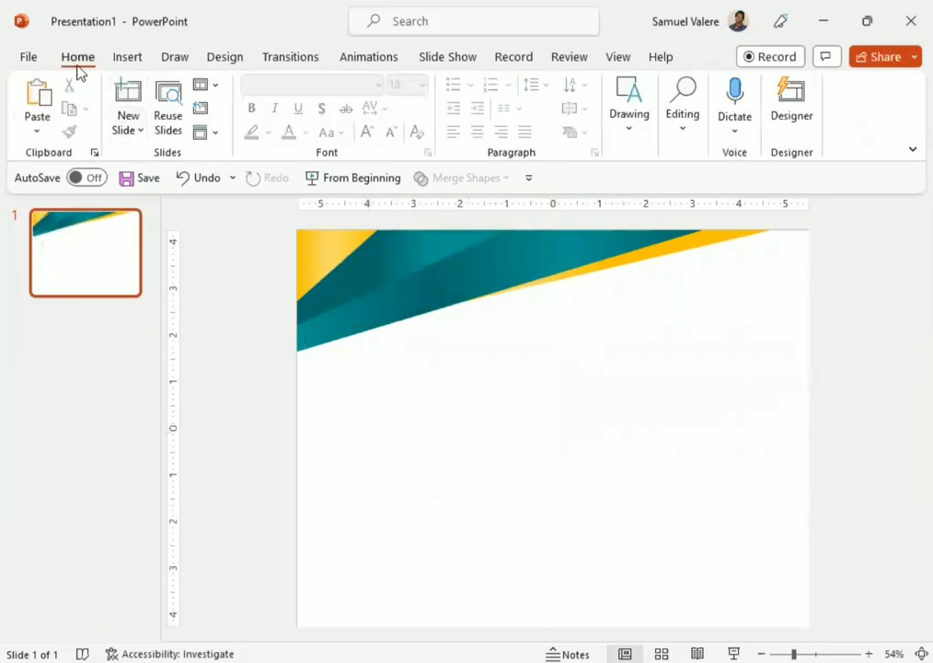
left_click(127, 57)
Step: Rotate the banner copy about 180° and fit it level into the slide's bottom-right corner
left_click(184, 177)
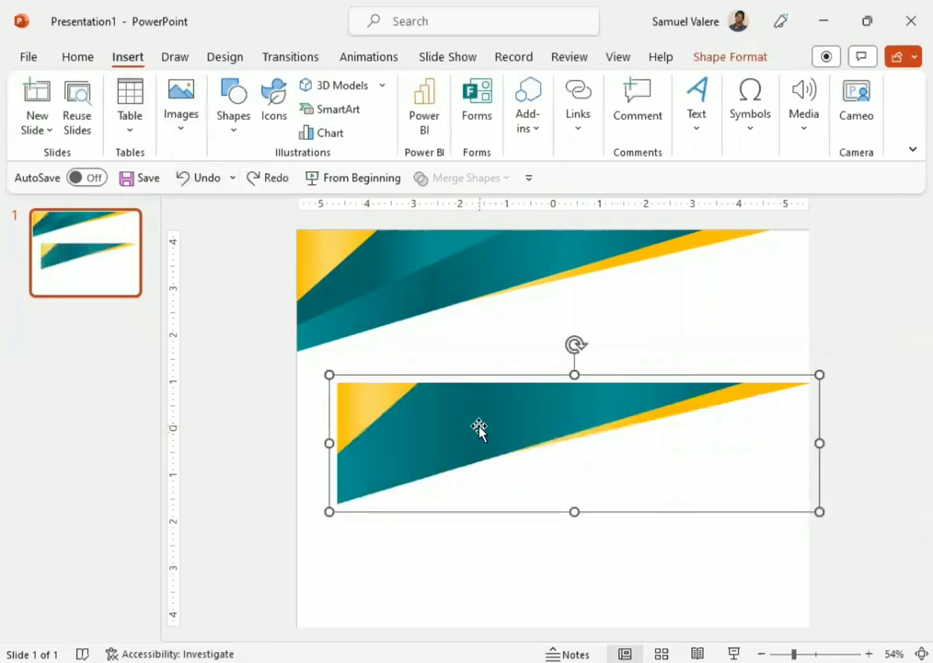
key("Delete")
key("ctrl+z")
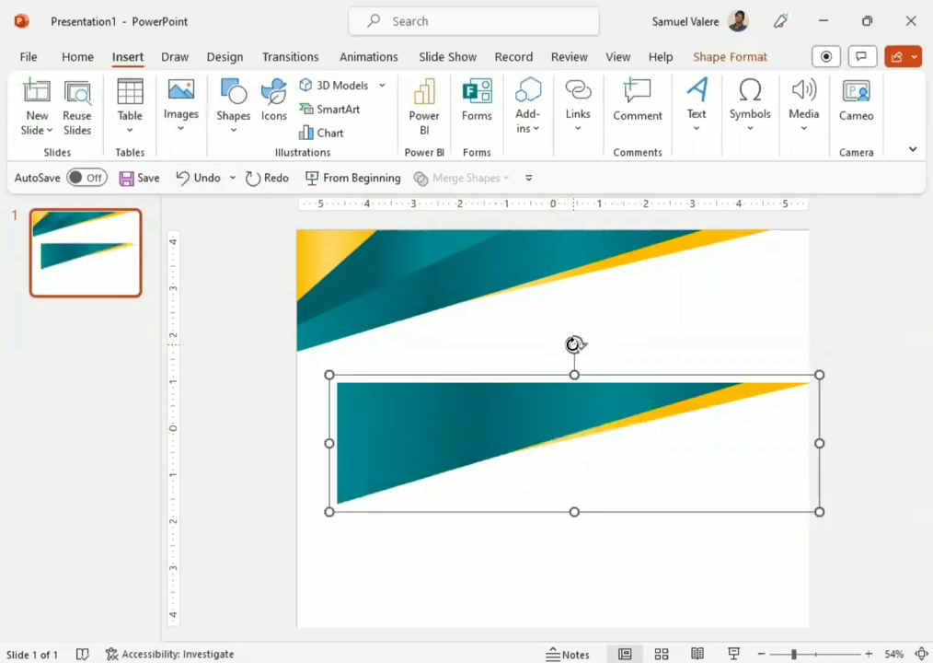
left_click_drag(576, 343, 567, 448)
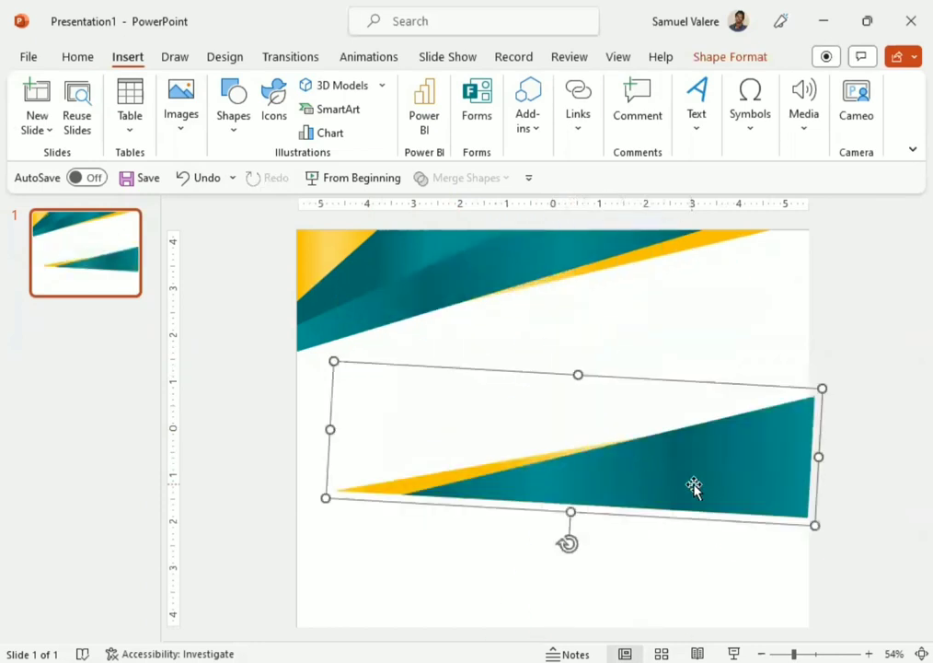
left_click_drag(693, 488, 712, 541)
mouse_move(586, 602)
left_mouse_down()
mouse_move(594, 607)
mouse_move(582, 590)
mouse_move(583, 602)
left_mouse_up()
left_click_drag(714, 538, 700, 562)
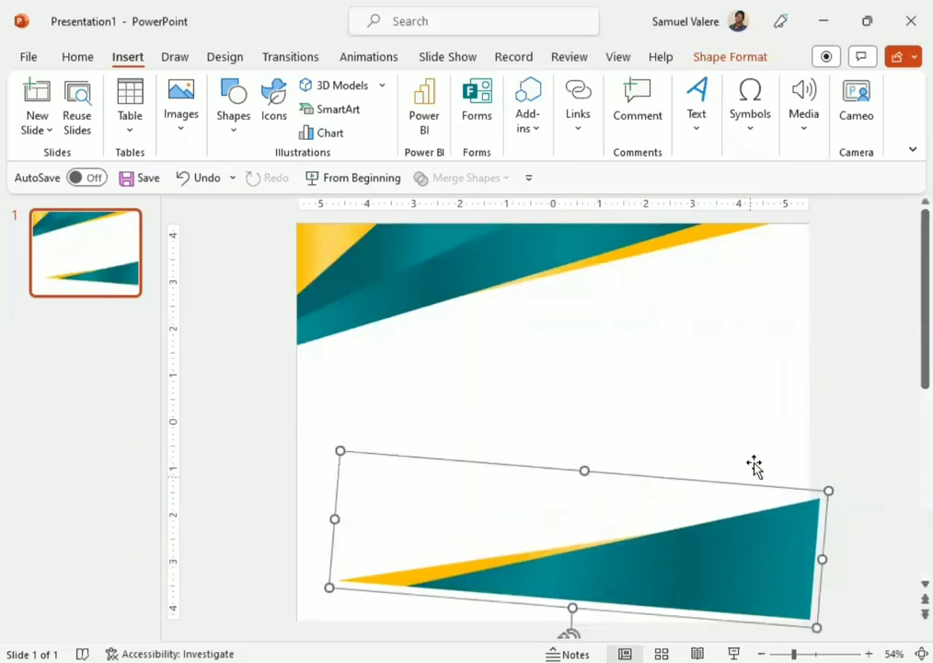
left_click_drag(741, 523, 752, 556)
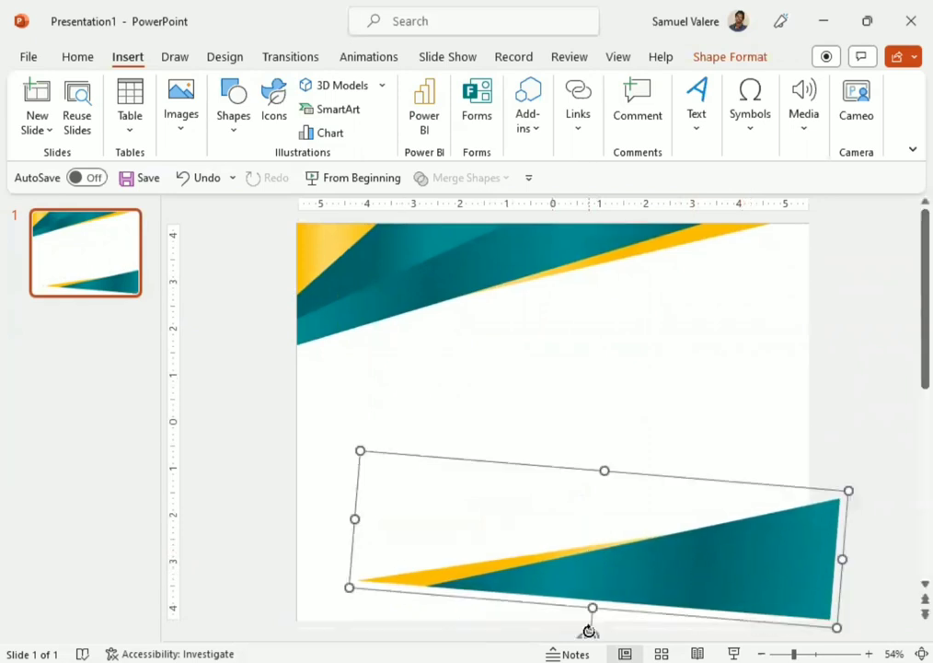
left_click_drag(589, 631, 589, 635)
mouse_move(742, 562)
left_mouse_down()
mouse_move(710, 588)
mouse_move(715, 605)
left_mouse_up()
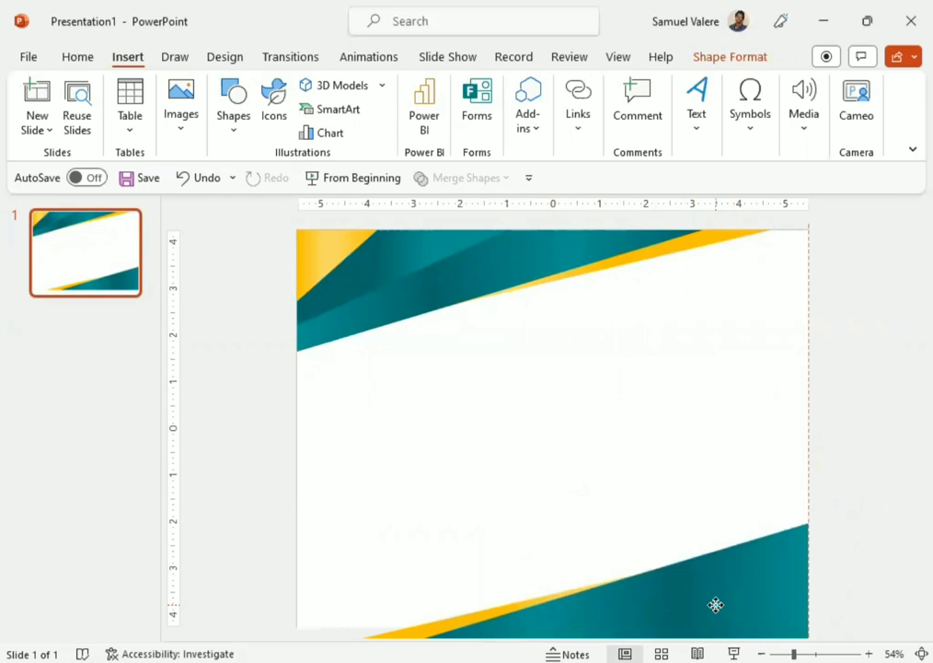
Step: Narrow the bottom banner from its left side and shorten it from the top into a slim wedge
left_click_drag(715, 604, 714, 598)
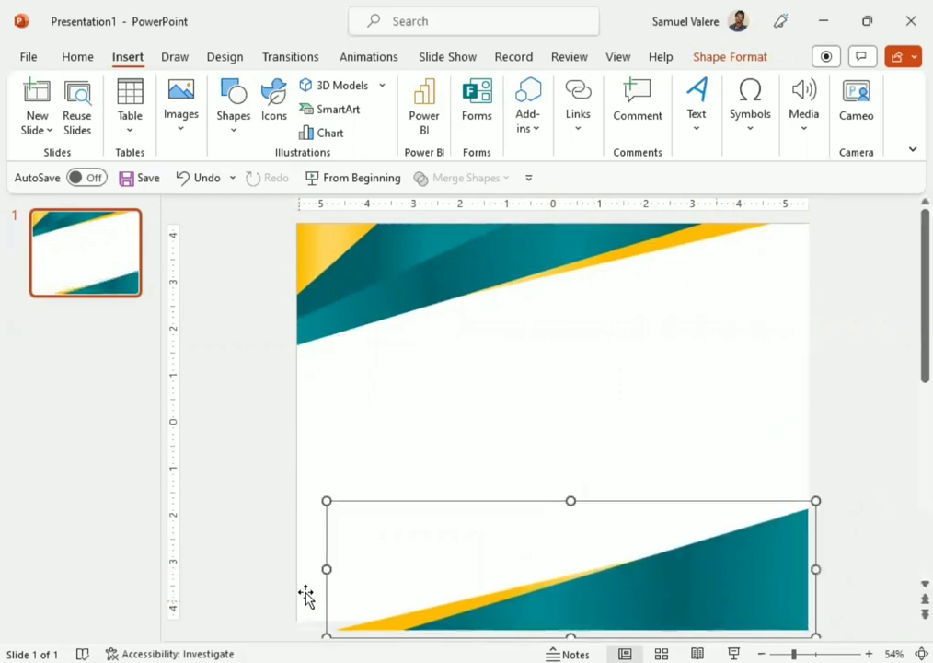
left_click_drag(326, 568, 512, 577)
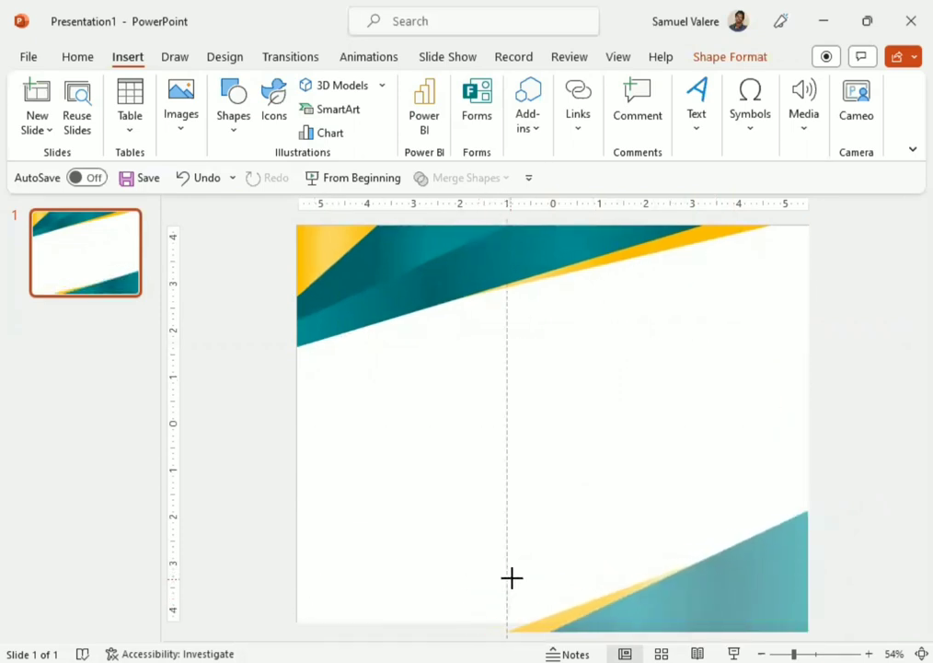
left_click(739, 573)
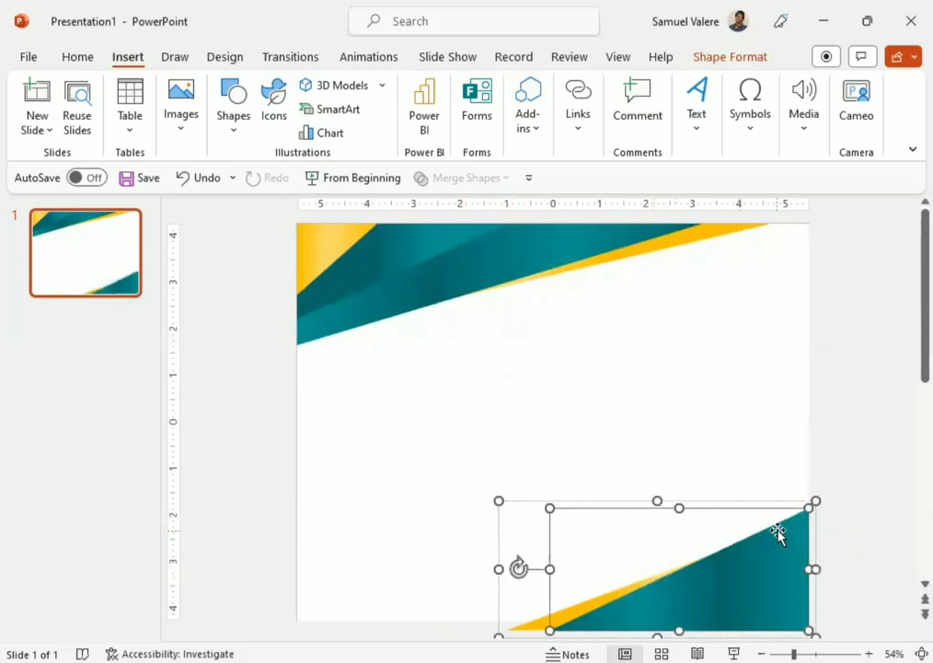
left_click_drag(781, 531, 549, 522)
left_click_drag(808, 508, 809, 575)
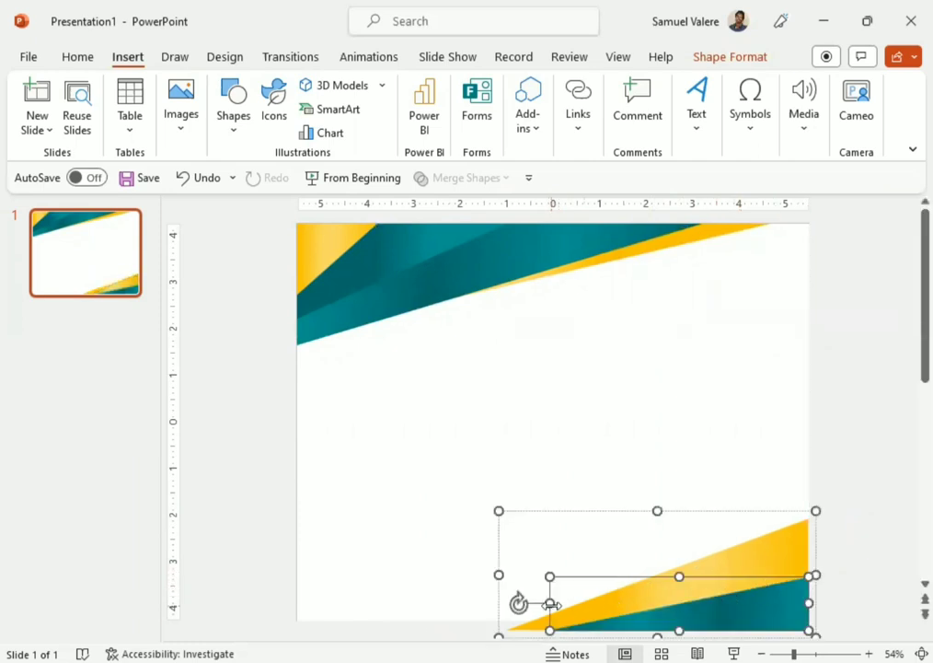
key("ctrl+z")
left_click_drag(800, 520, 809, 581)
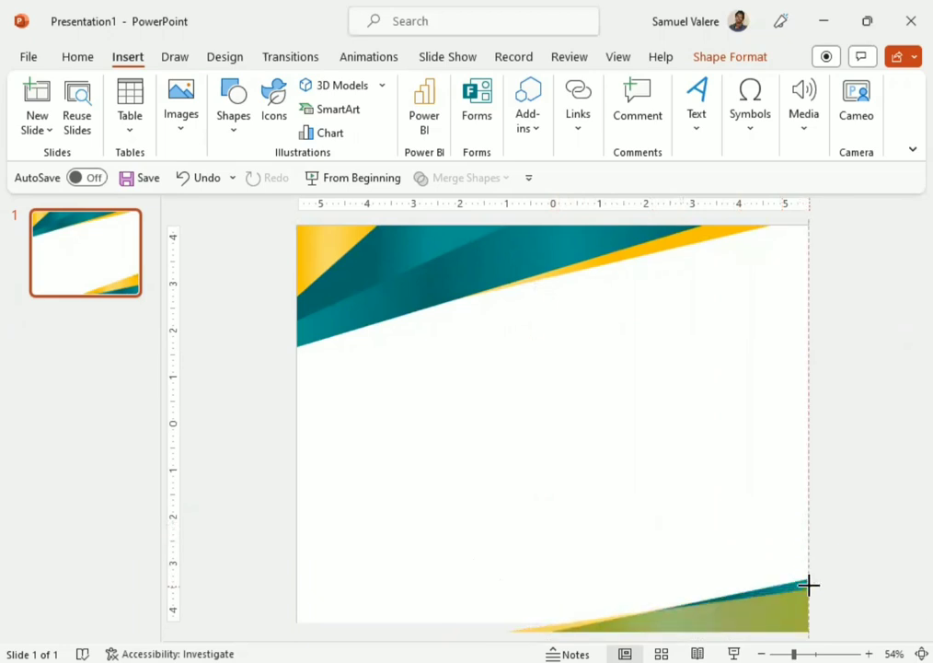
left_click(631, 600)
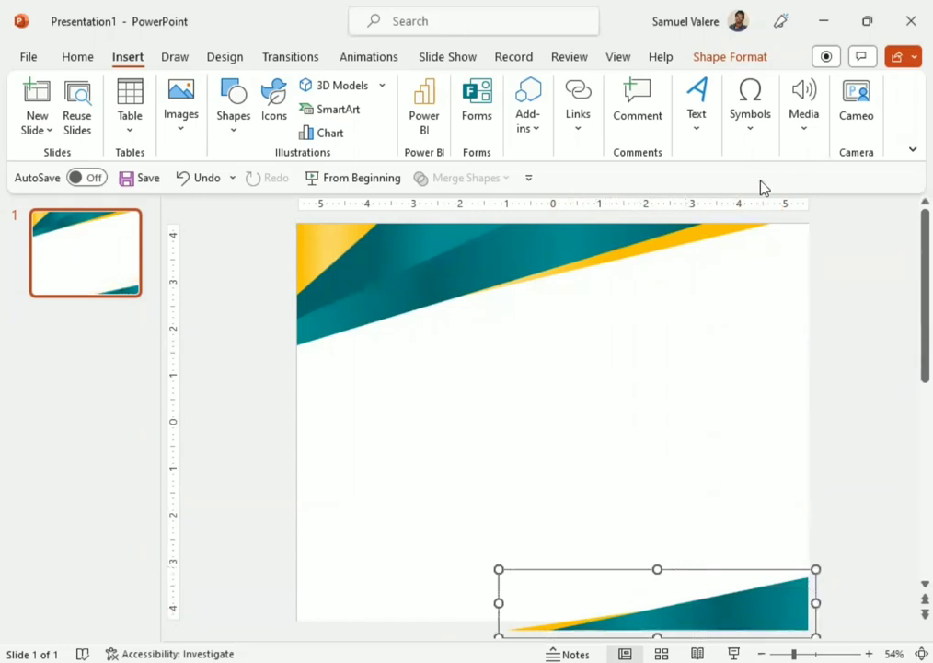
Step: Ungroup the bottom banner and select its teal and yellow pieces
left_click(732, 59)
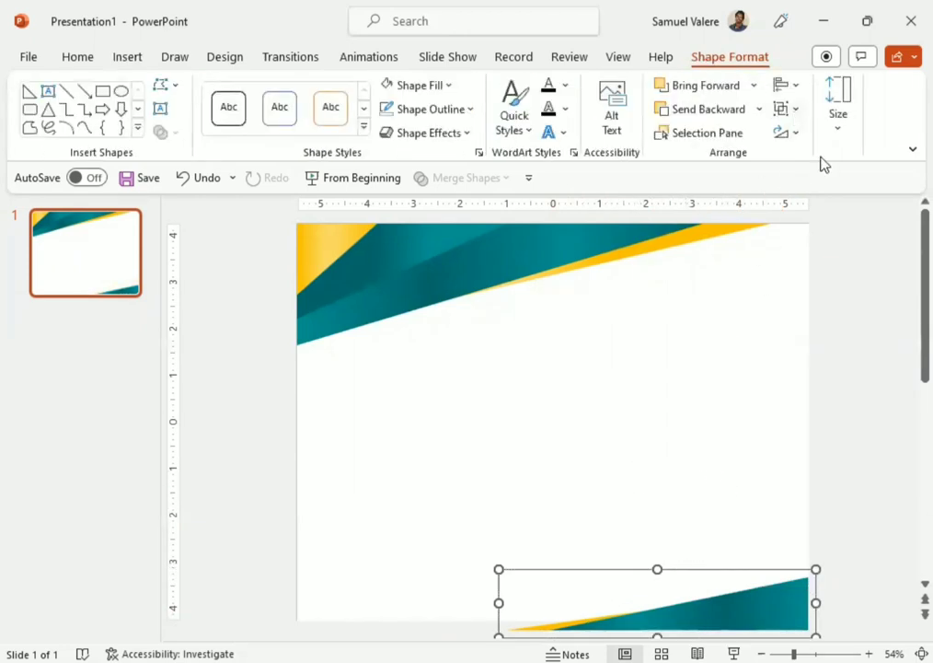
left_click(783, 108)
left_click(818, 187)
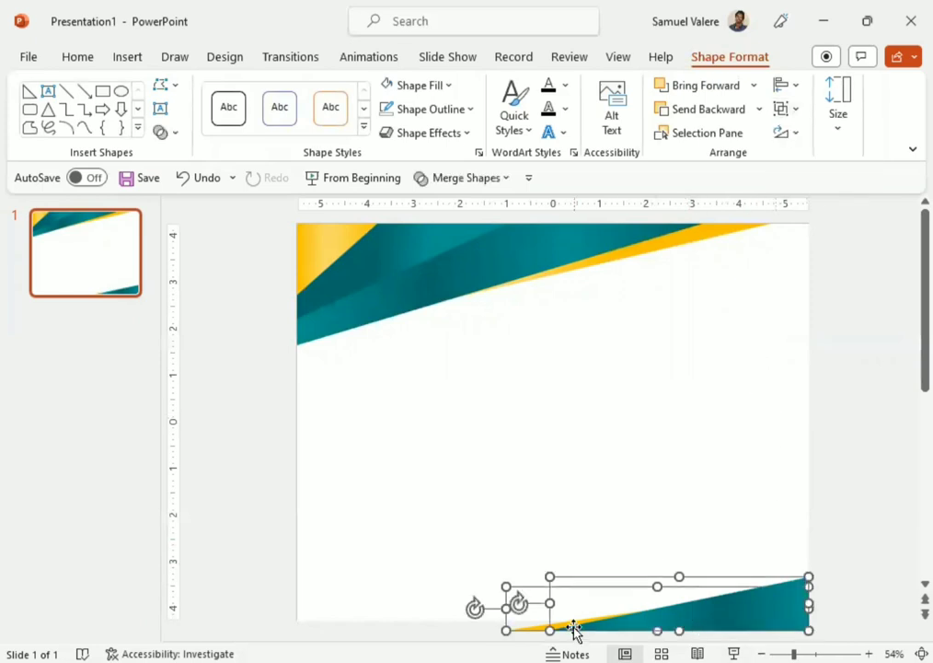
left_click(665, 491)
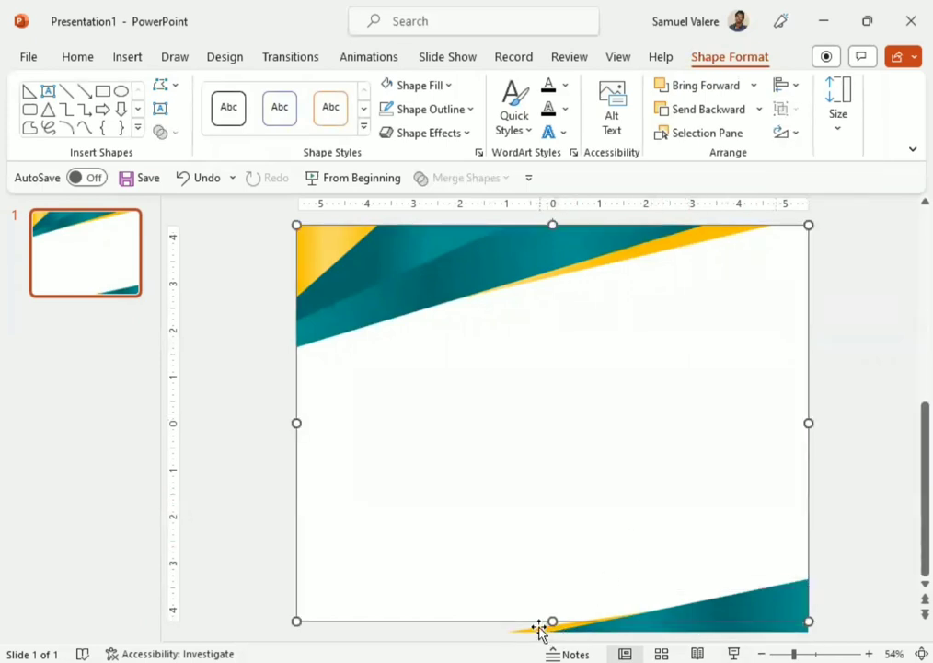
left_click(541, 629)
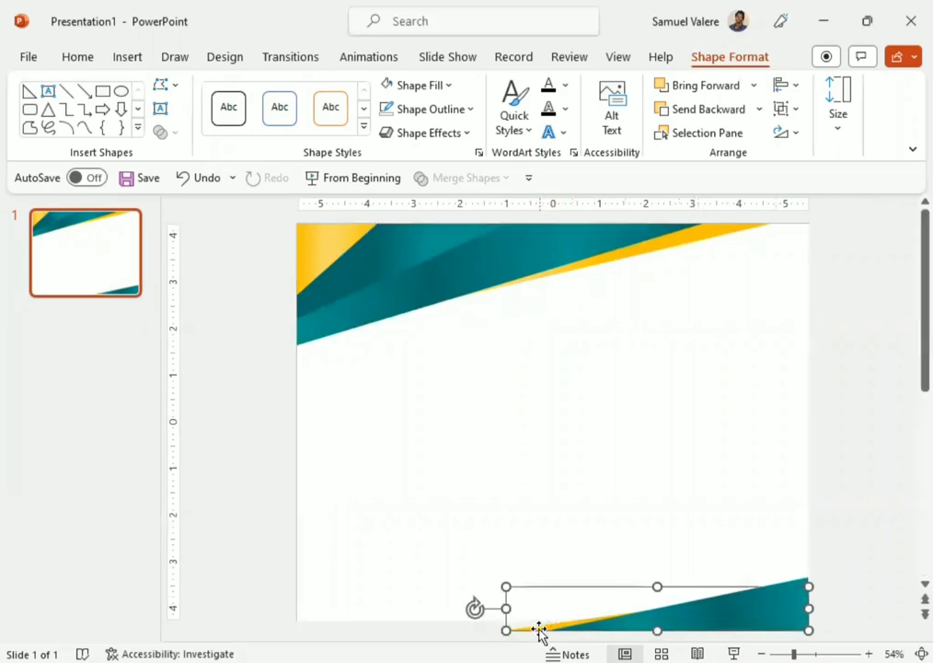
left_click(552, 615)
left_click(683, 628)
left_click(722, 620)
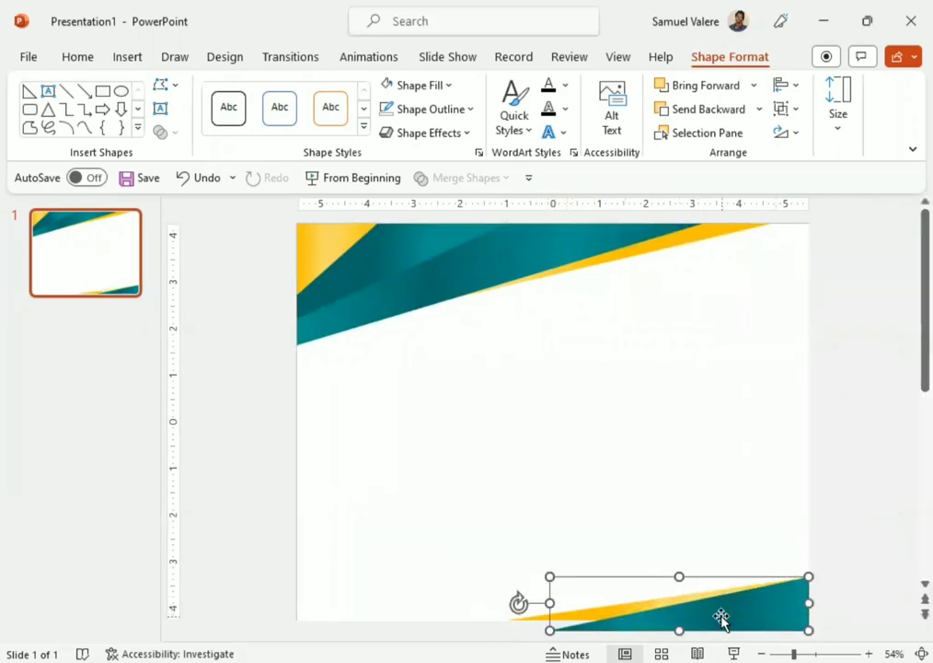
Step: Widen the teal-and-gold pieces leftward and set them flush with the slide's bottom edge
left_click_drag(721, 621, 721, 605)
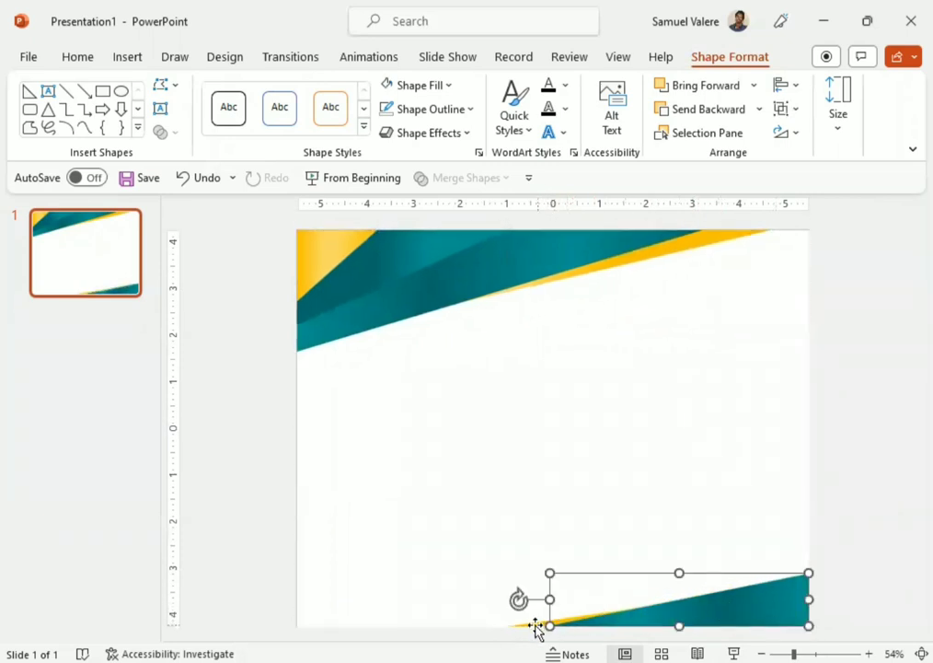
left_click_drag(549, 624, 507, 626)
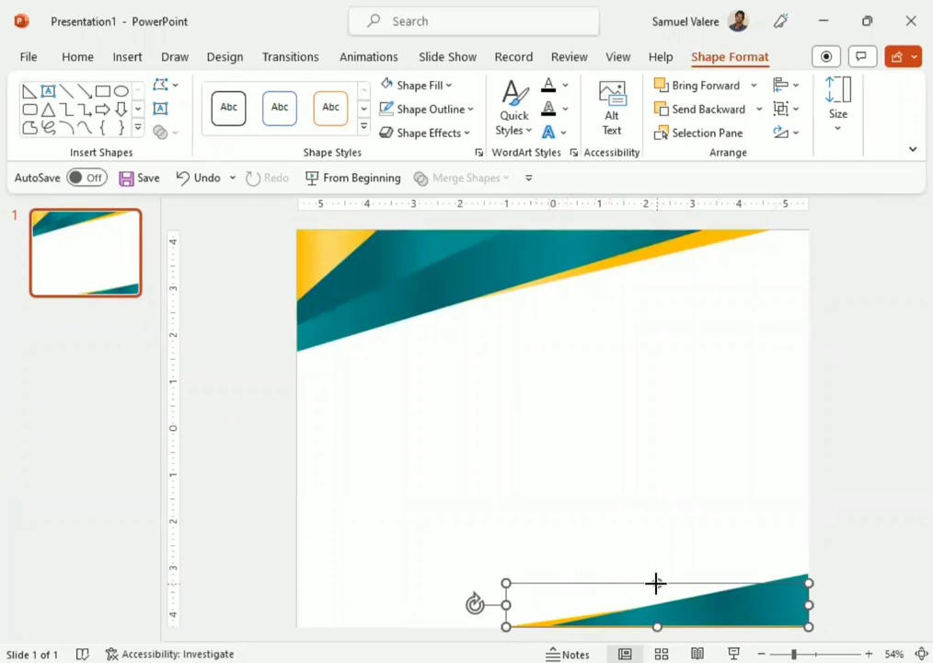
left_click_drag(657, 582, 655, 573)
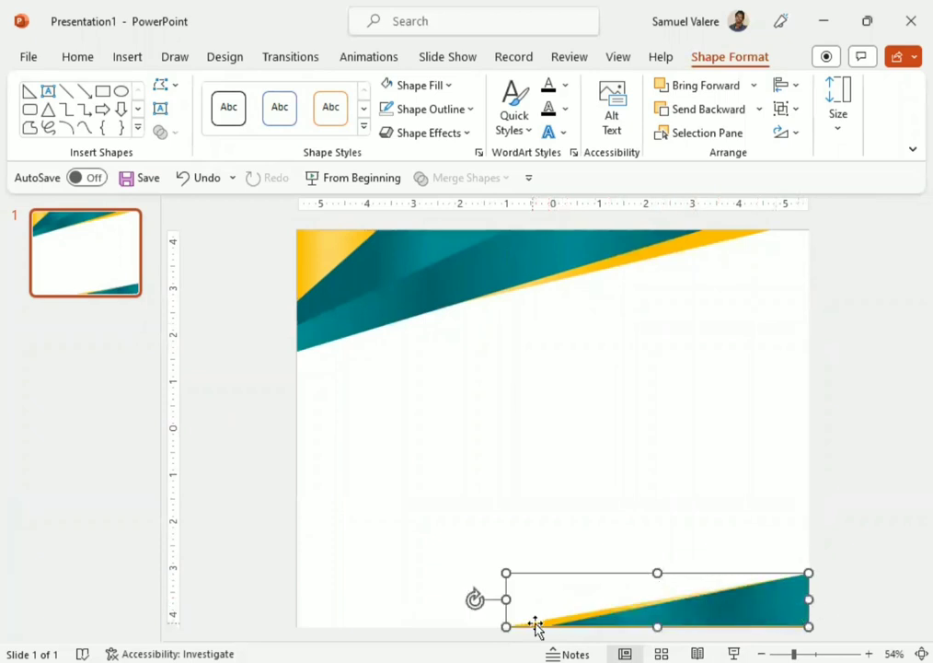
left_click_drag(537, 625, 542, 619)
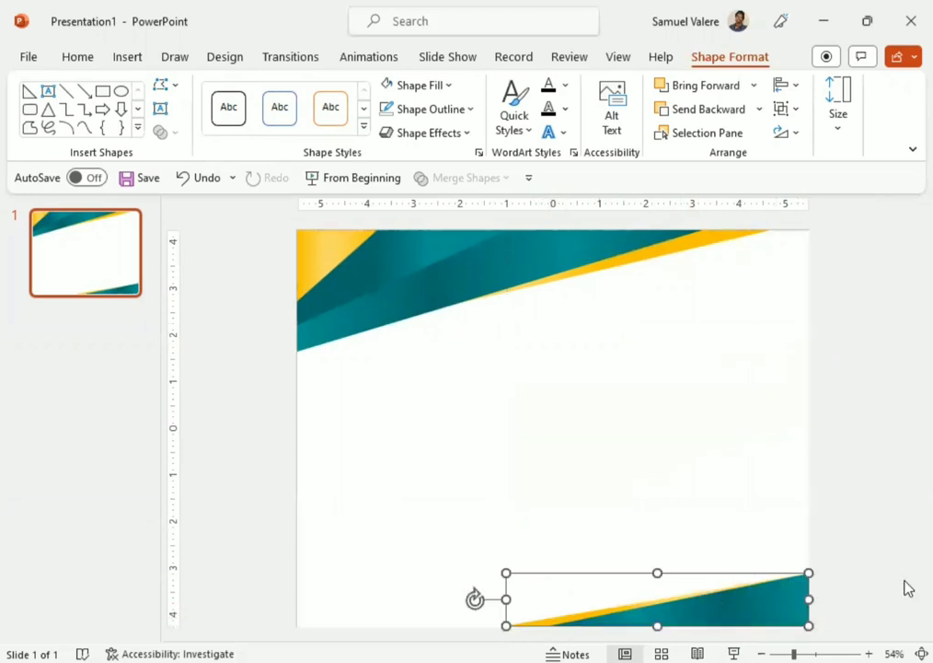
left_click(533, 621)
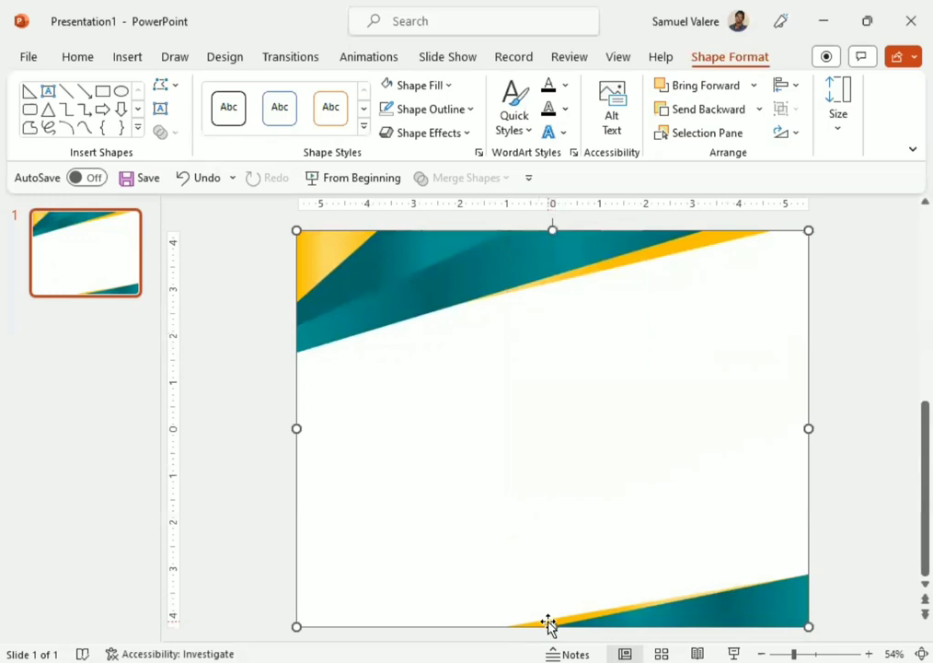
left_click(548, 626)
key("Delete")
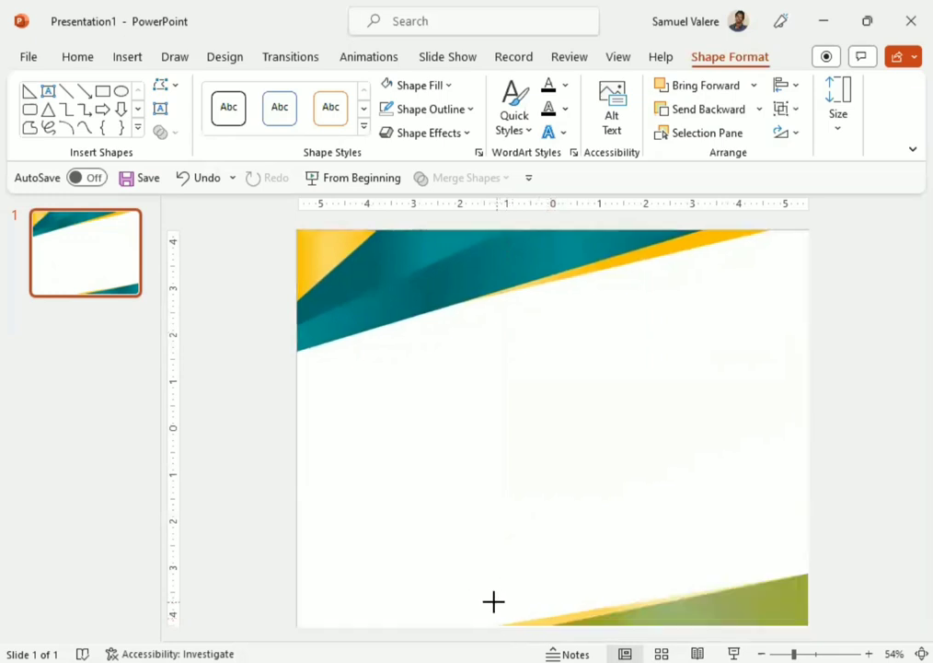
key("ctrl+z")
left_click(841, 541)
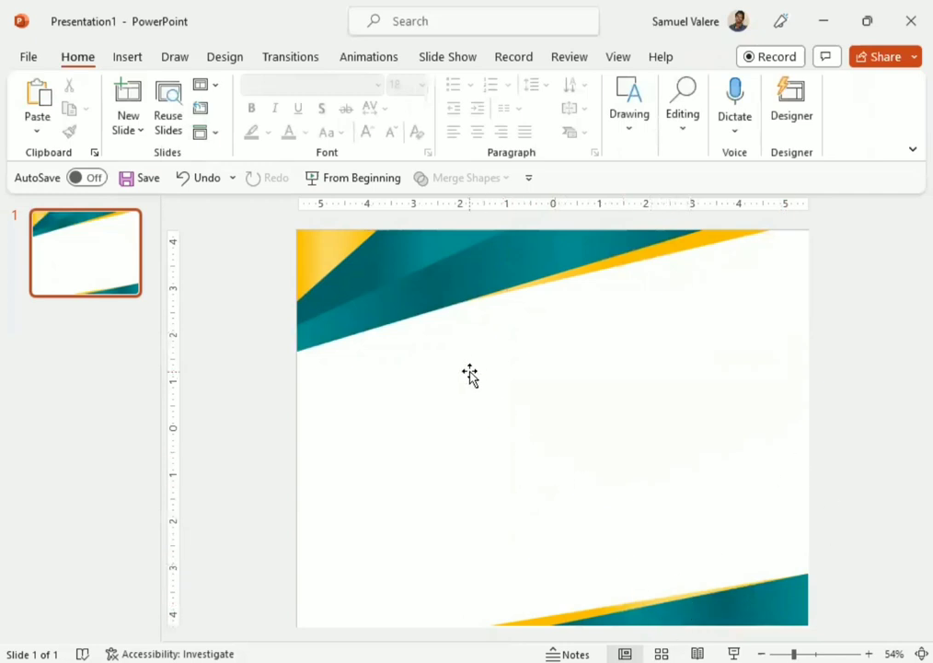
Step: Draw a text box under the top banner, type 'Certificate', and centre the text
left_click(123, 58)
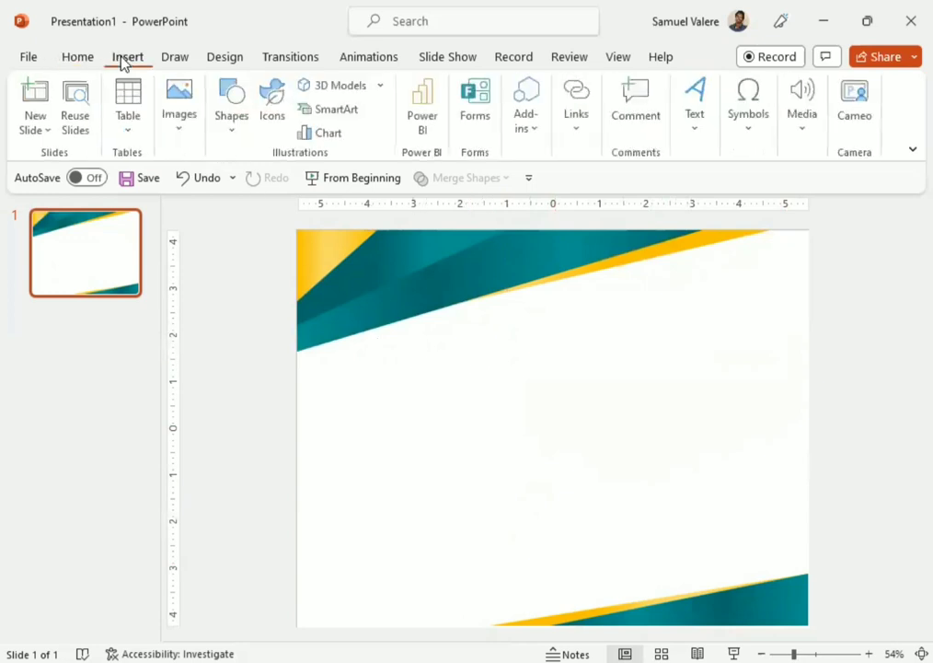
left_click(233, 124)
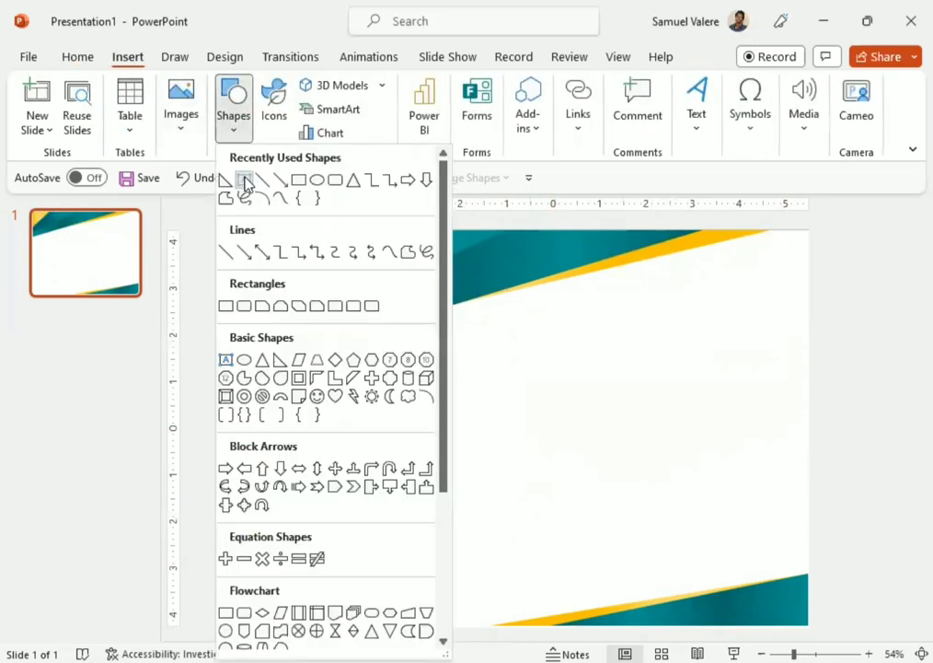
left_click(242, 182)
left_click_drag(365, 369, 598, 411)
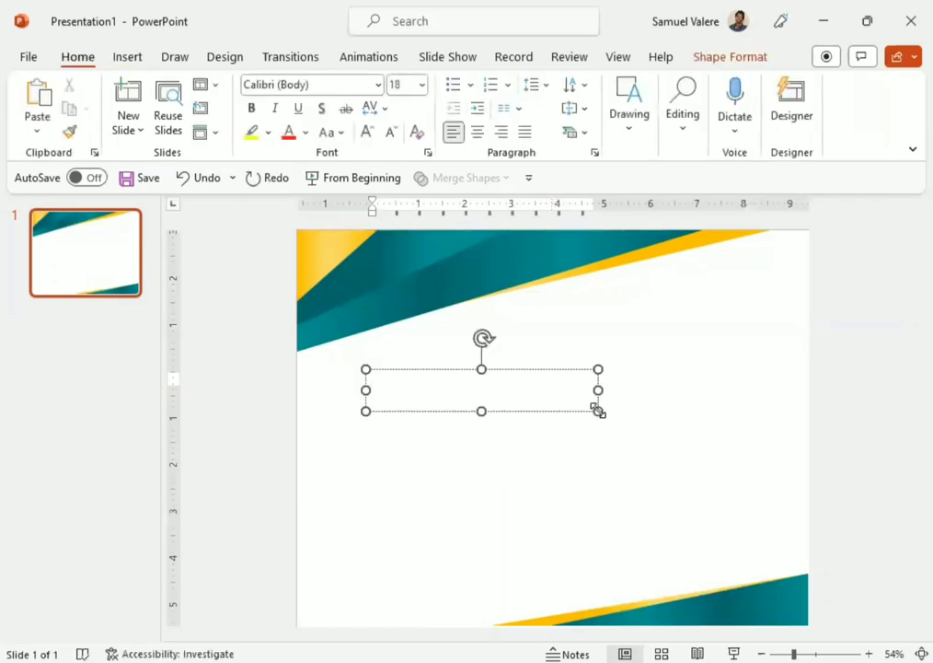
type("Cert")
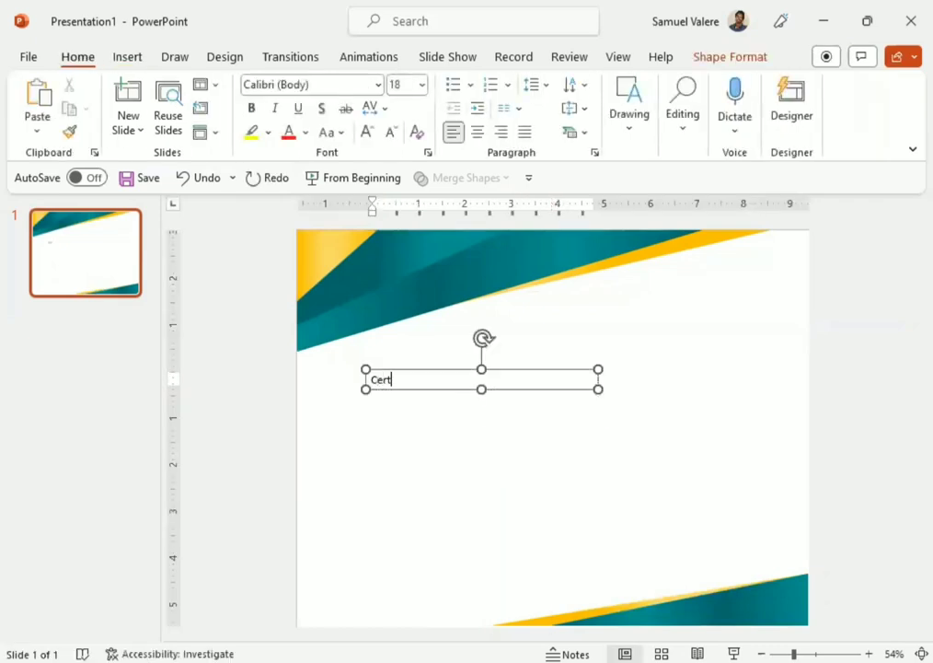
type("ificate")
double_click(405, 380)
left_click(503, 348)
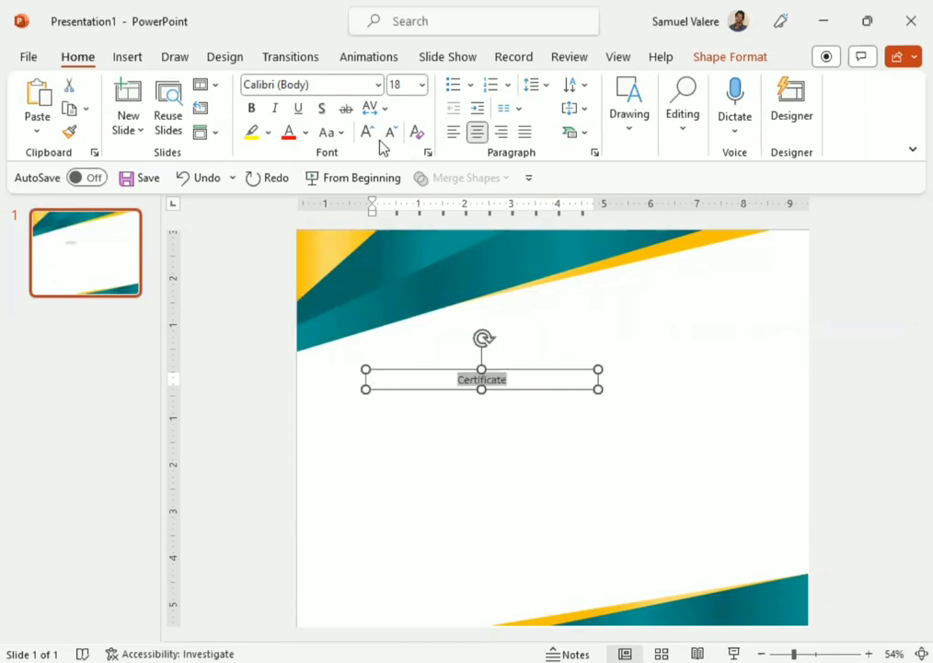
Step: Change the Certificate title's font to Georgia, after briefly trying Arial
left_click(343, 89)
type("a")
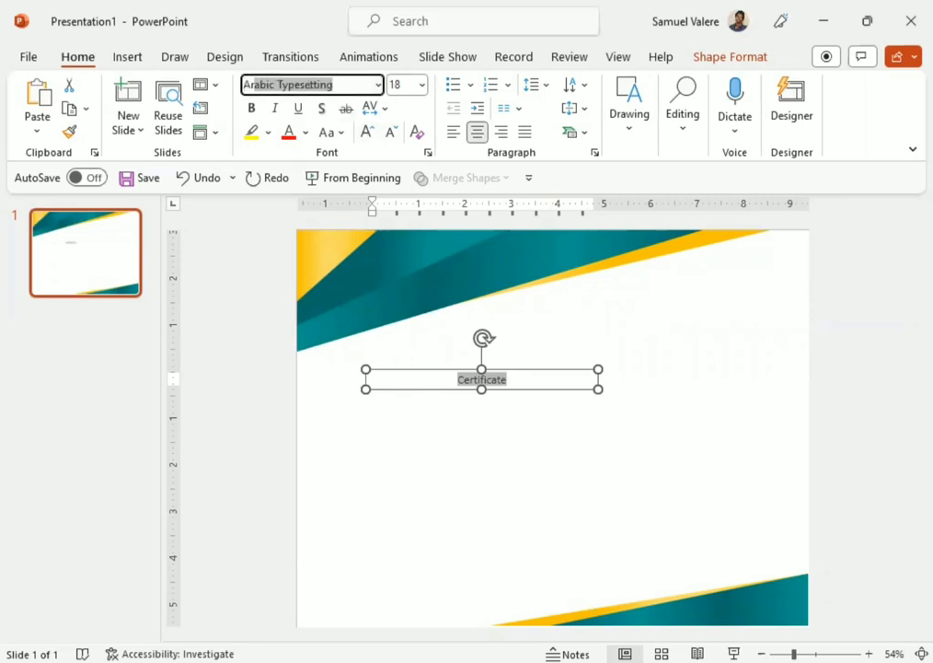
type("rial")
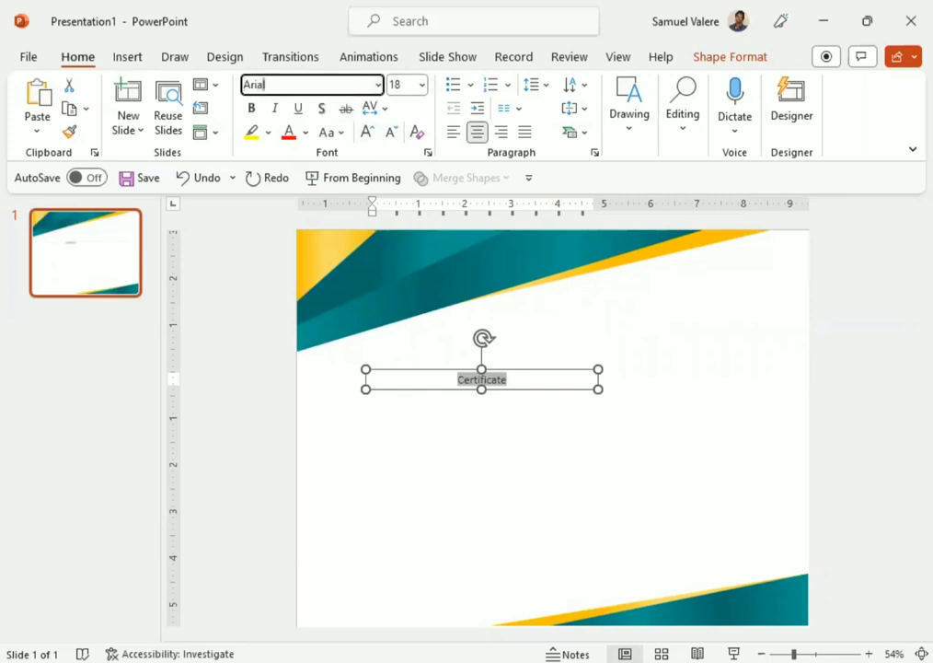
key("Return")
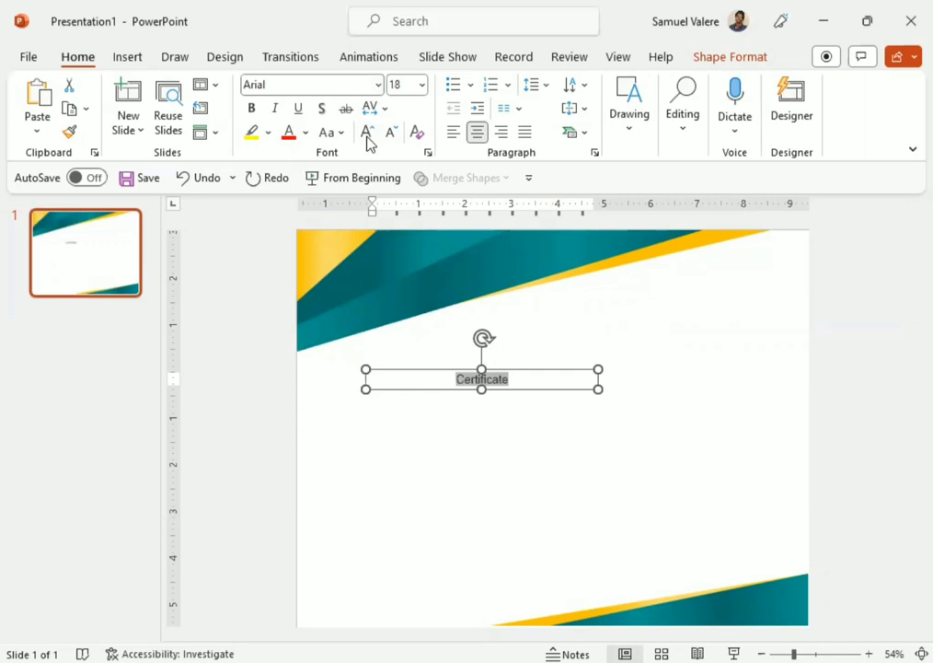
left_click(281, 88)
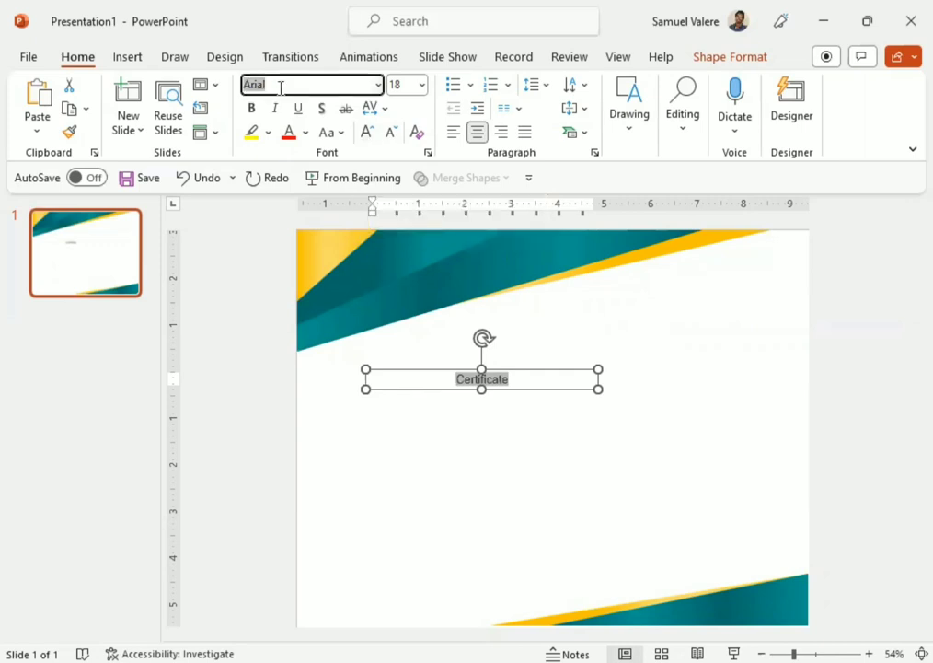
type("Ge")
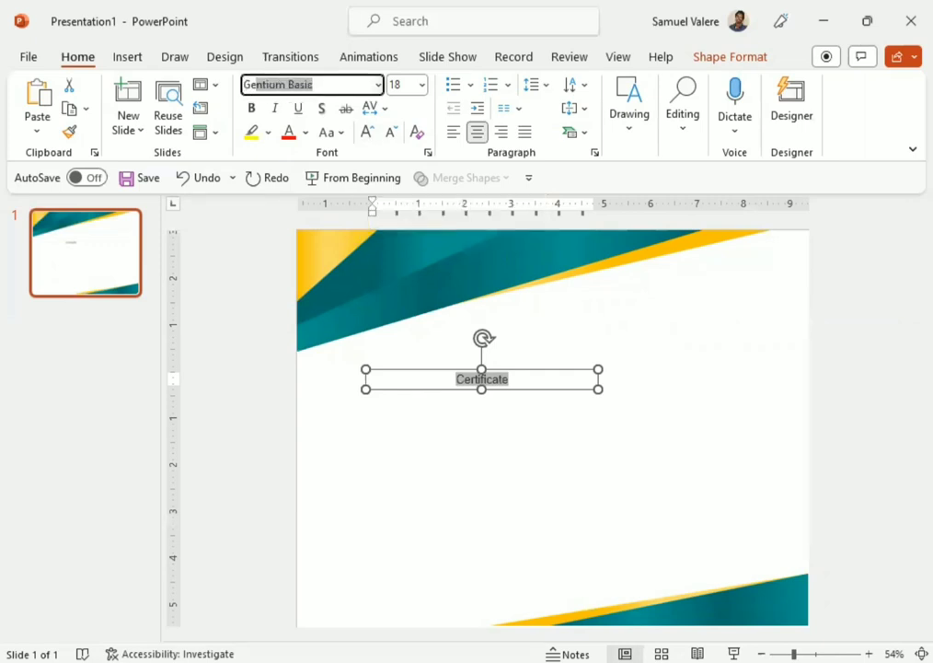
type("orgia")
key("Return")
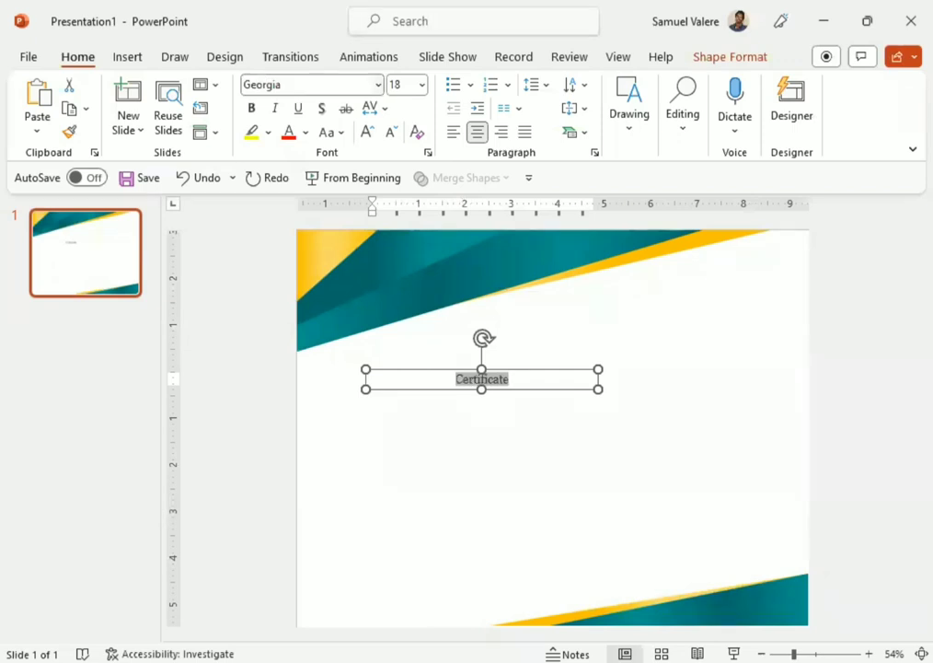
Step: Make the title UPPERCASE and set its size to 40 pt
left_click(333, 133)
left_click(372, 209)
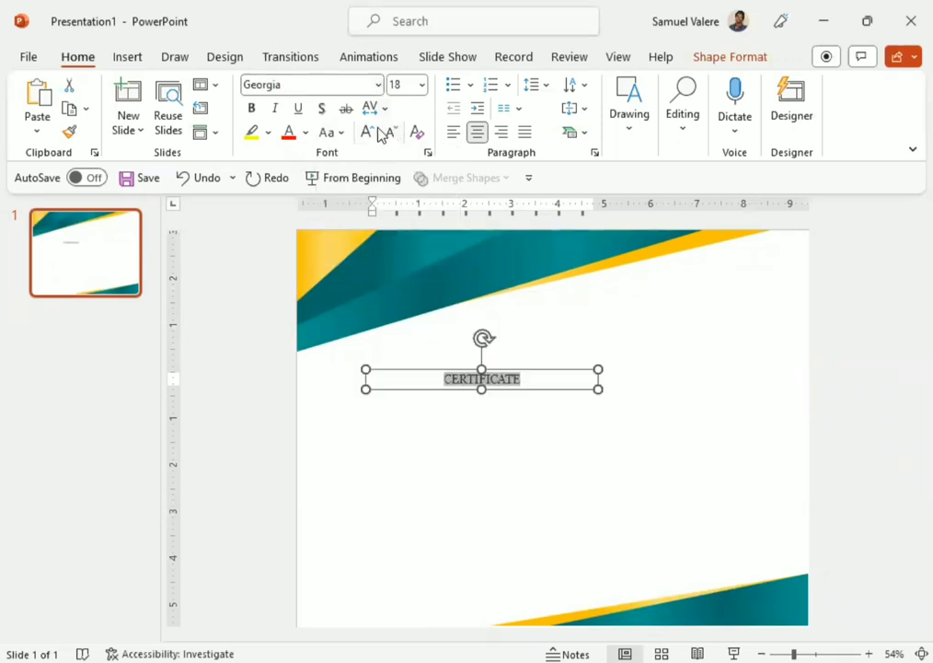
left_click(407, 84)
type("40")
key("Return")
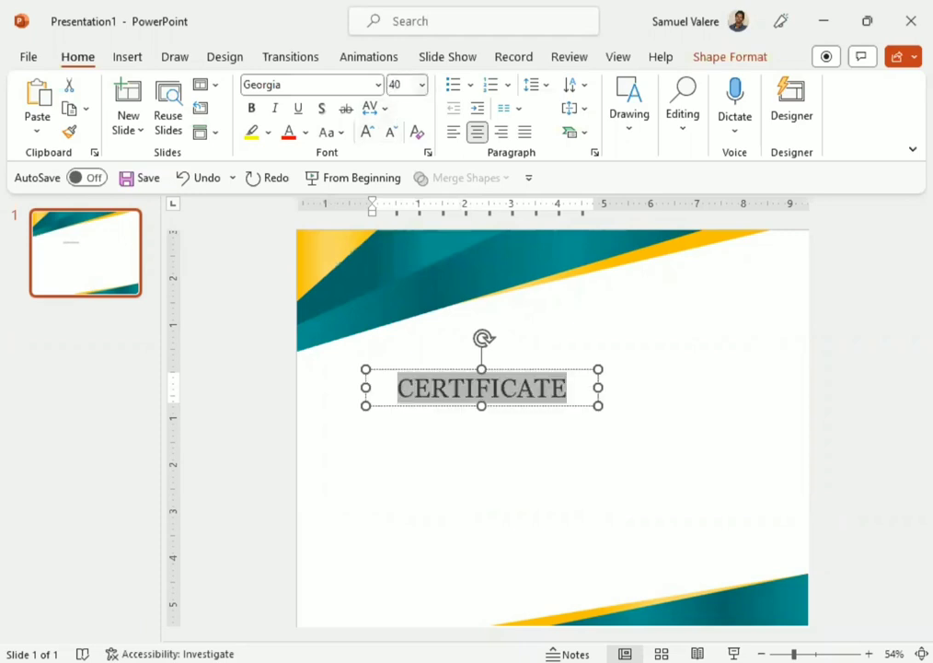
Step: Centre the CERTIFICATE title under the top banner and make it bold
mouse_move(524, 407)
left_mouse_down()
mouse_move(534, 363)
mouse_move(579, 342)
mouse_move(583, 370)
left_mouse_up()
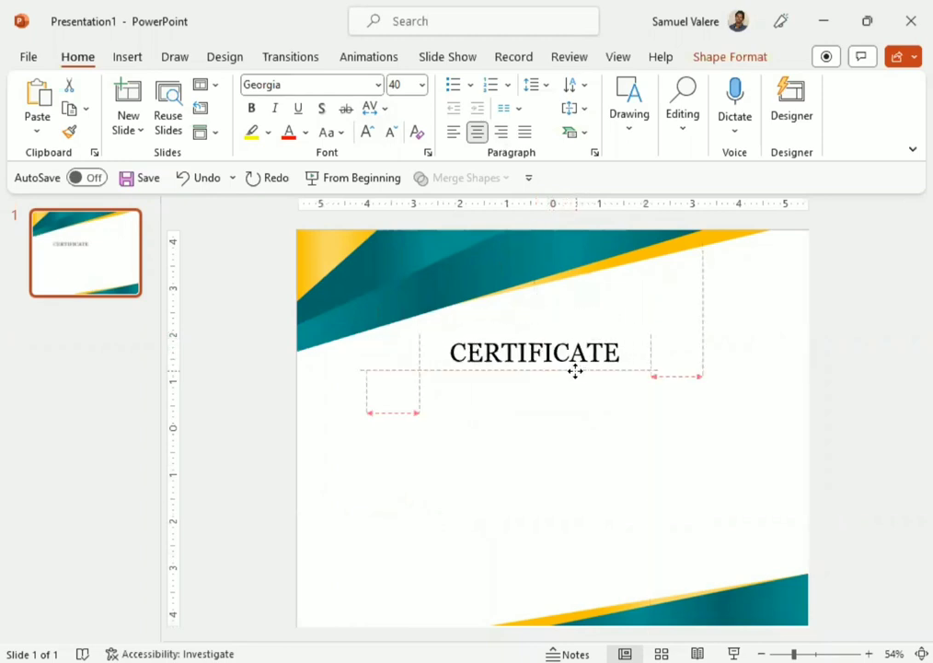
left_click_drag(583, 371, 590, 374)
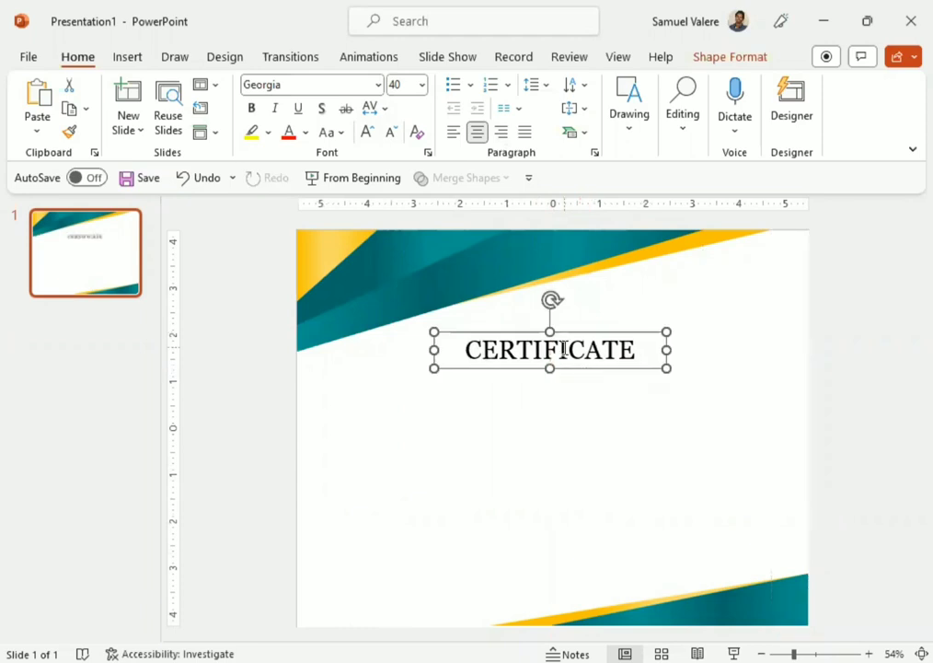
left_click(557, 350)
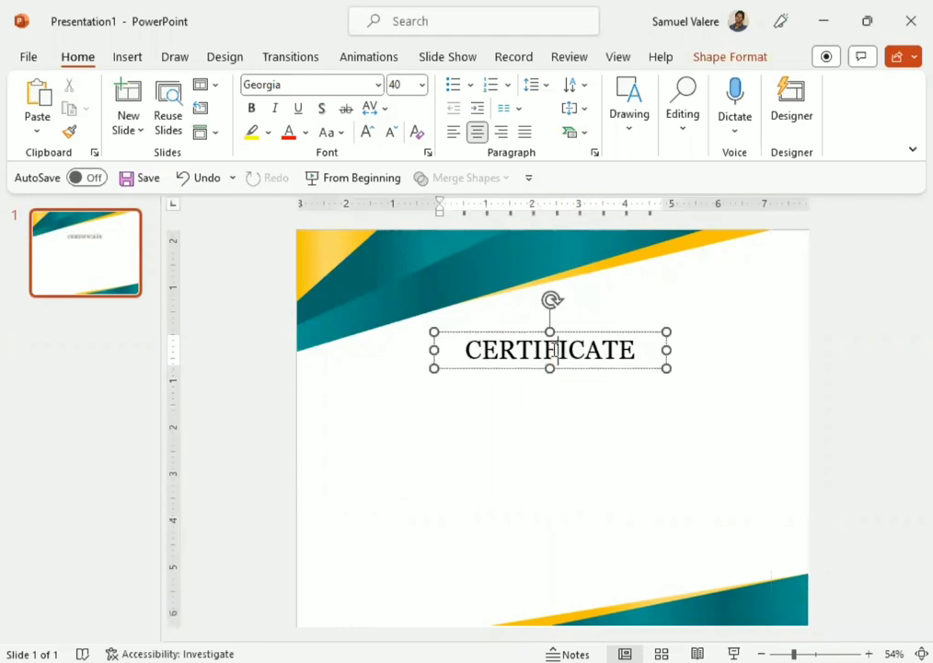
double_click(557, 349)
left_click(531, 320)
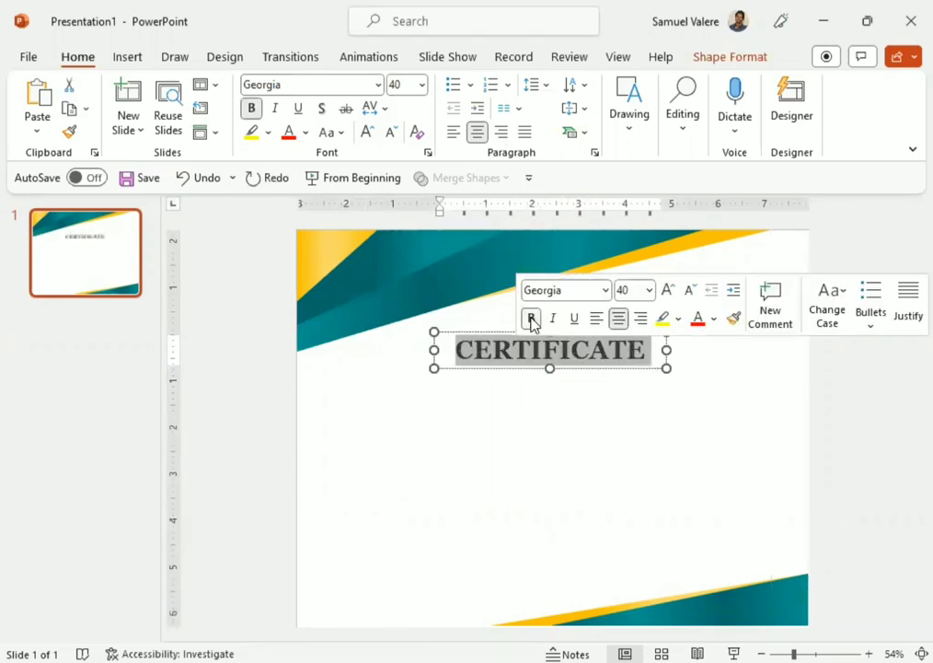
Step: Duplicate the title box below the original and retype it as 'Of Appreciation'
left_click(523, 370)
key("ctrl+d")
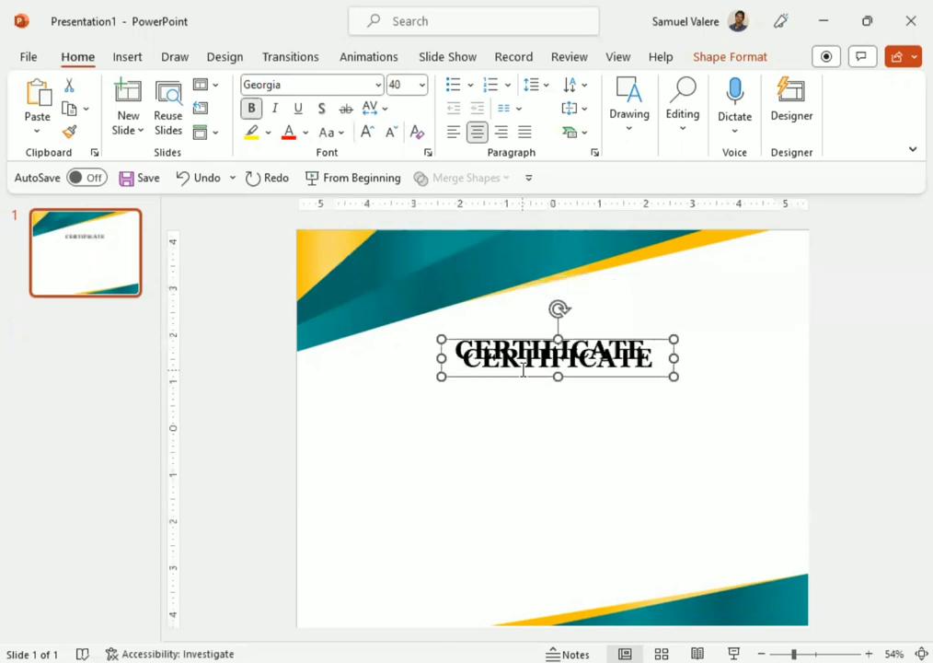
left_click_drag(535, 379, 541, 405)
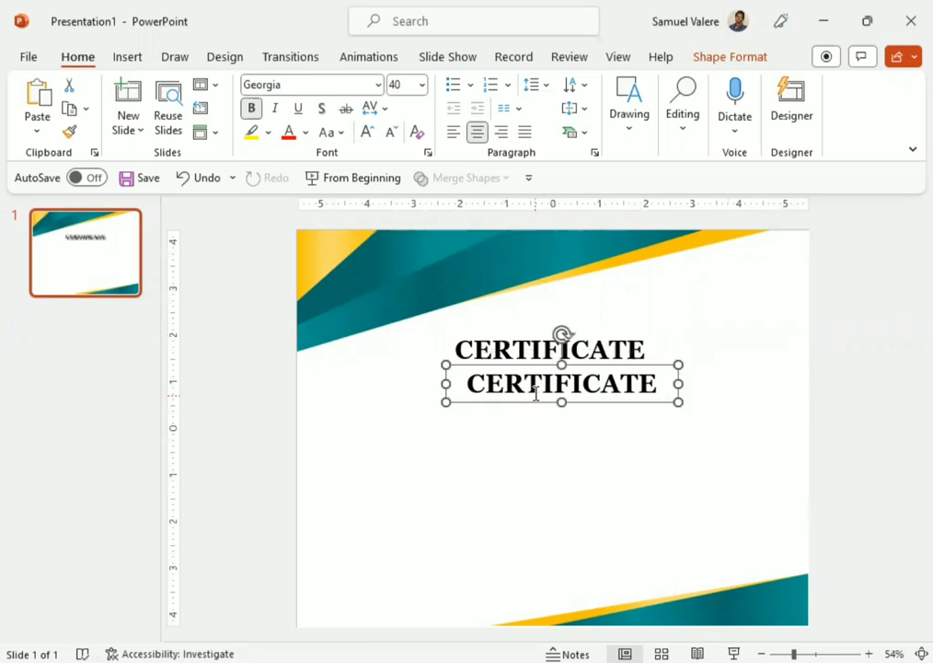
double_click(552, 385)
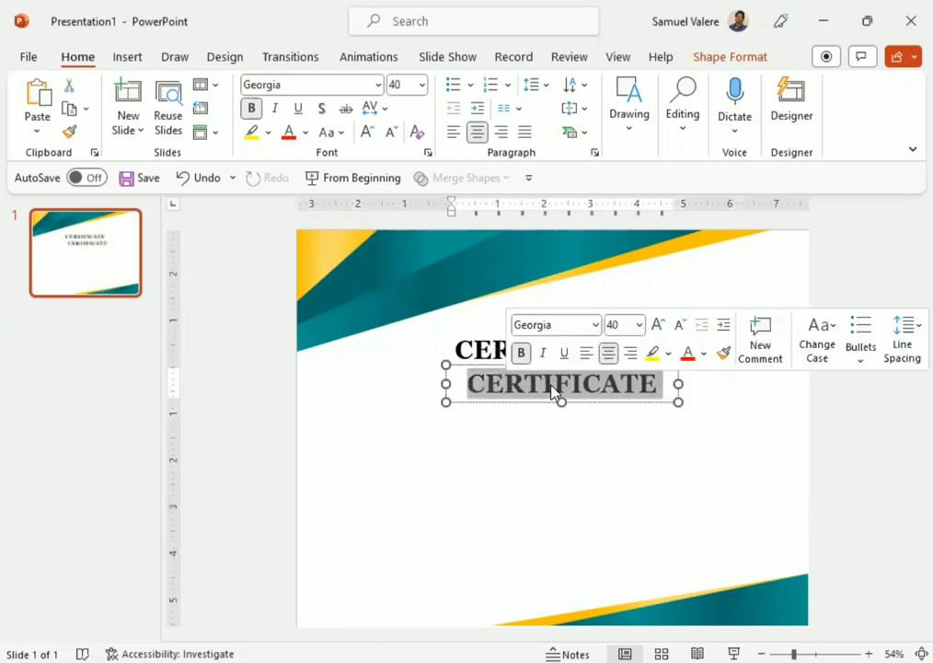
type("Of ")
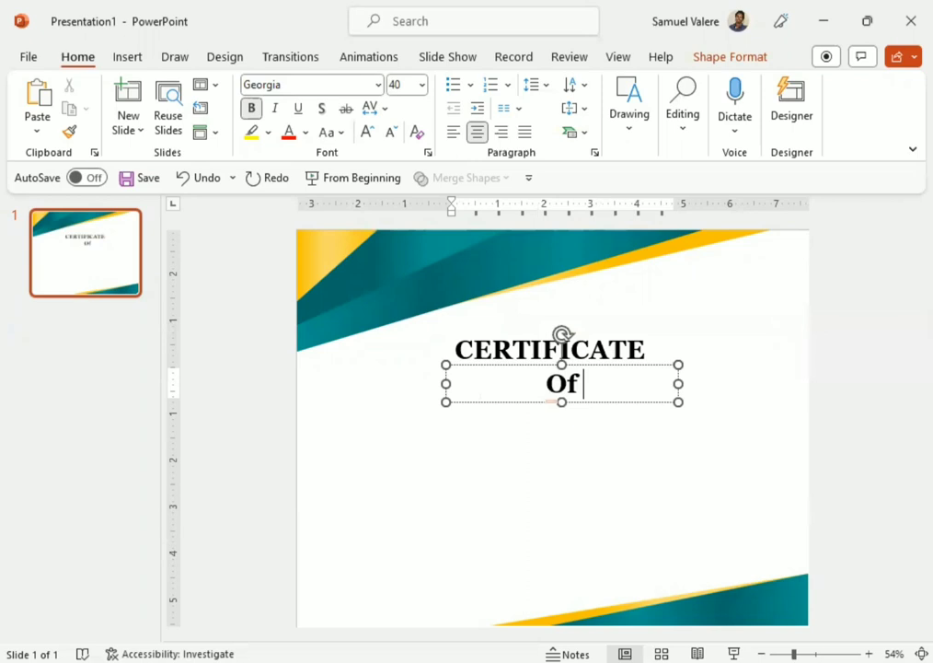
type("Appreciation")
left_click(545, 385)
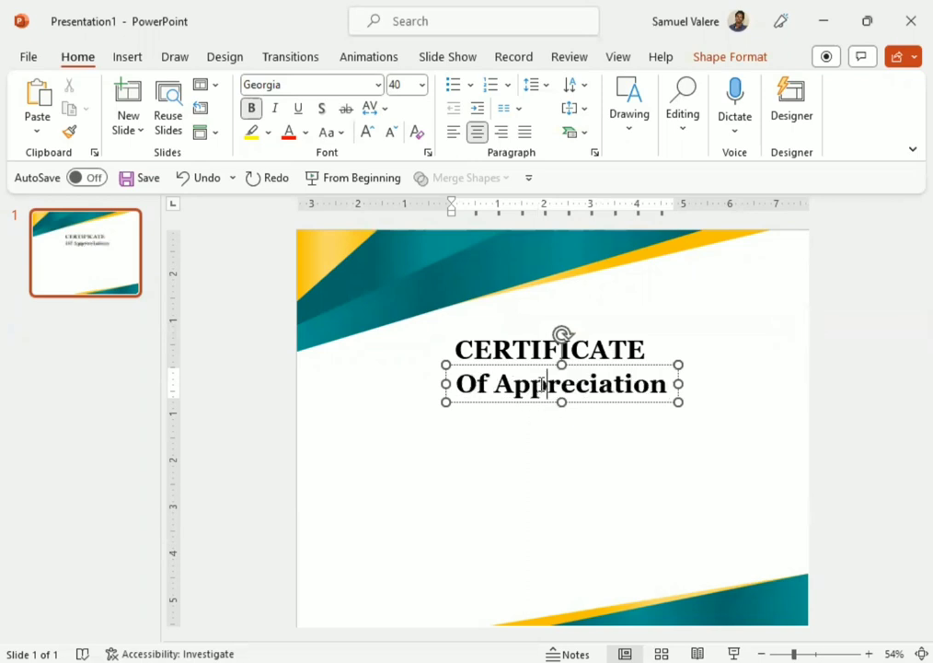
triple_click(535, 386)
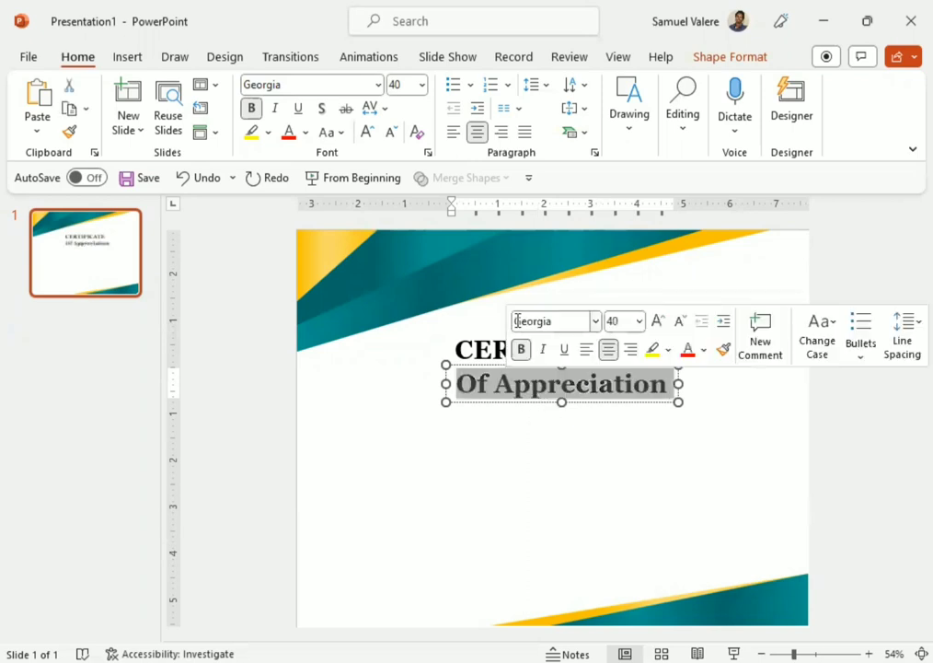
Step: Shrink 'Of Appreciation' to 28 pt and centre it beneath the title
left_click(679, 322)
left_click(679, 322)
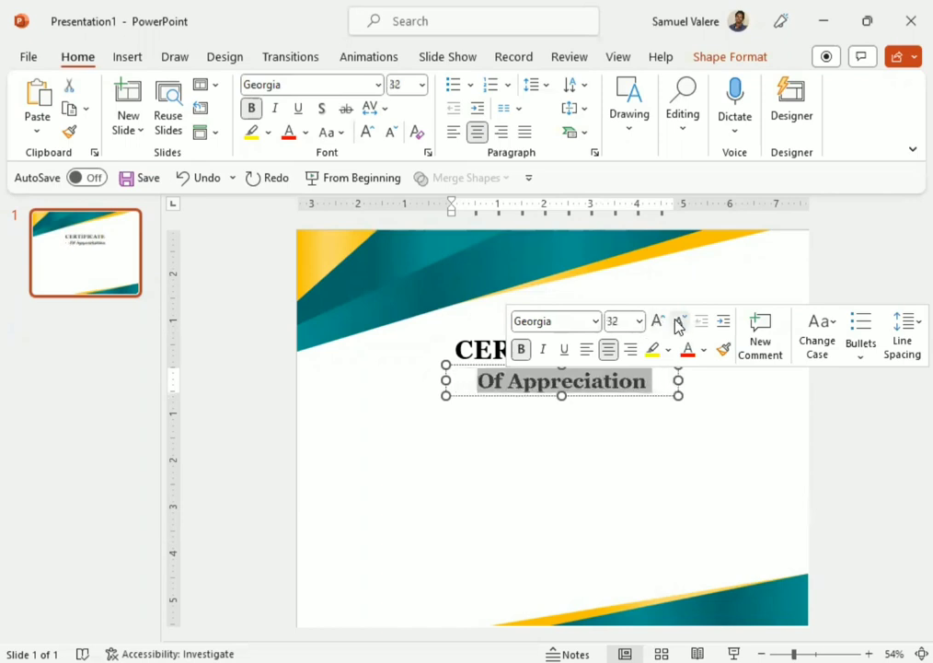
left_click(679, 322)
left_click(597, 394)
key("Escape")
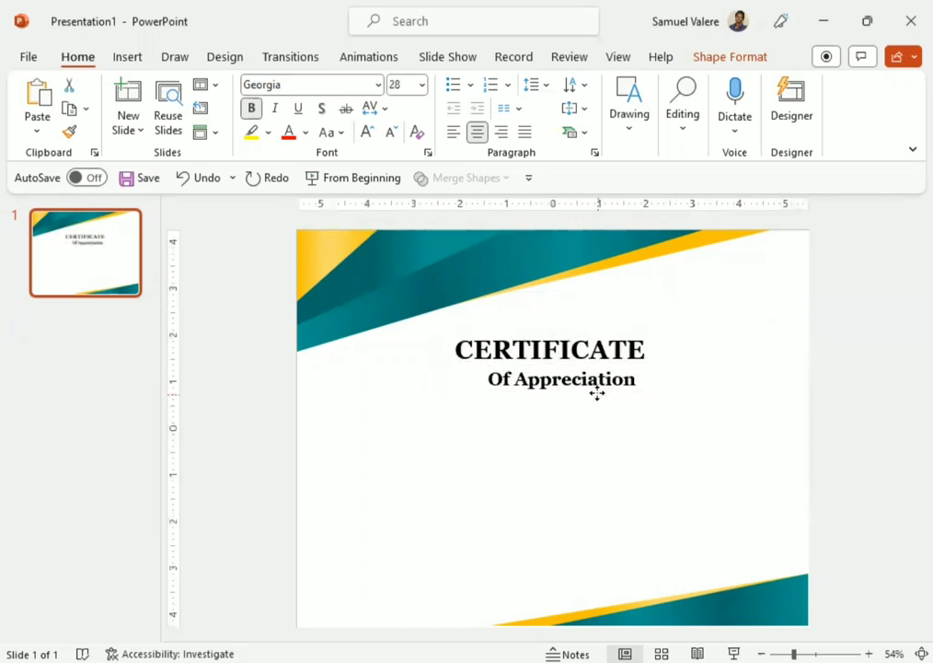
left_click_drag(597, 394, 588, 394)
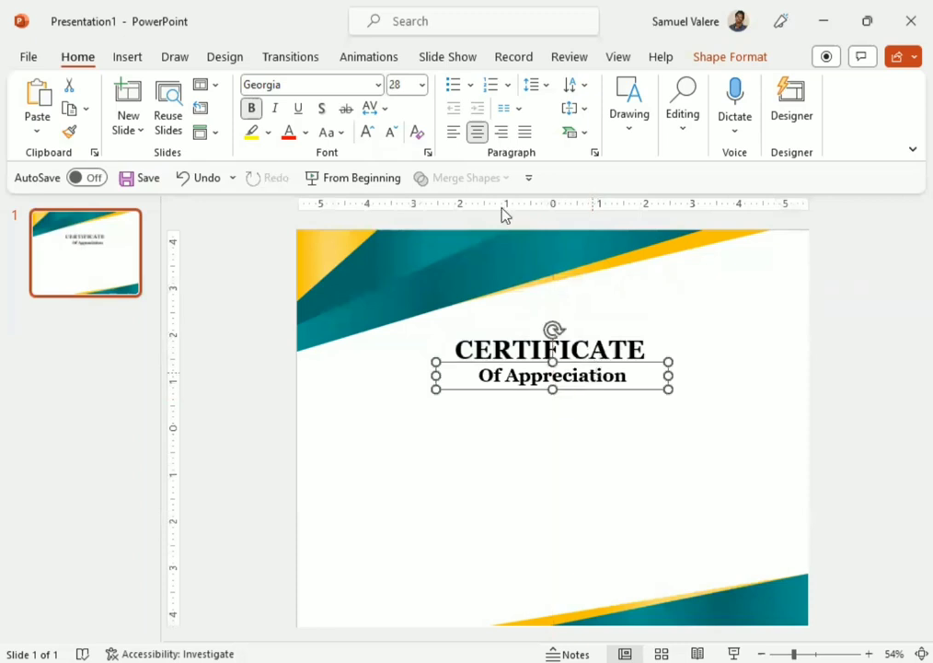
Step: Set the CERTIFICATE title's character spacing to Loose
left_click(384, 109)
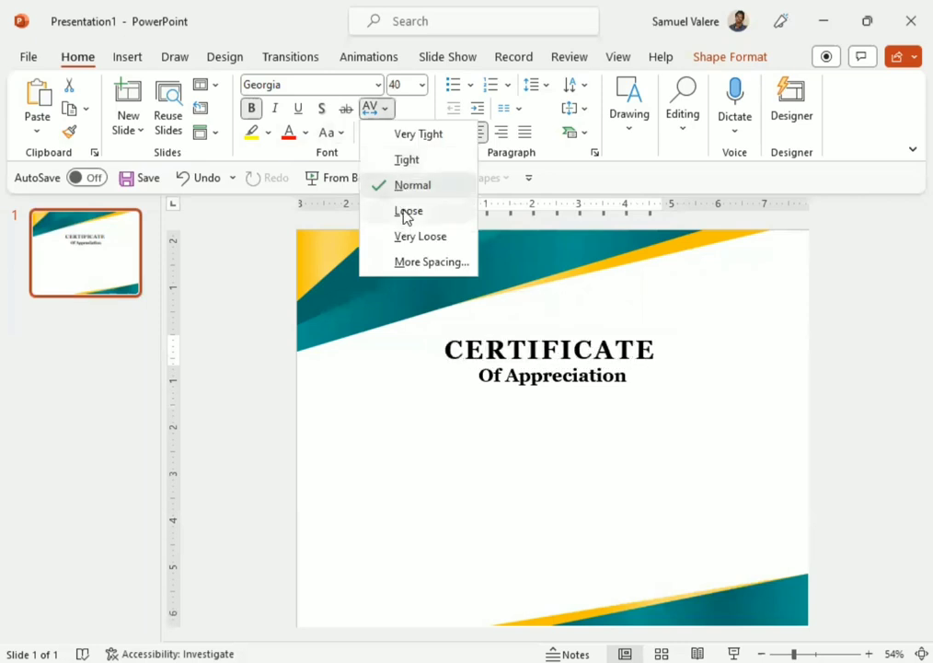
left_click(405, 210)
left_click(521, 408)
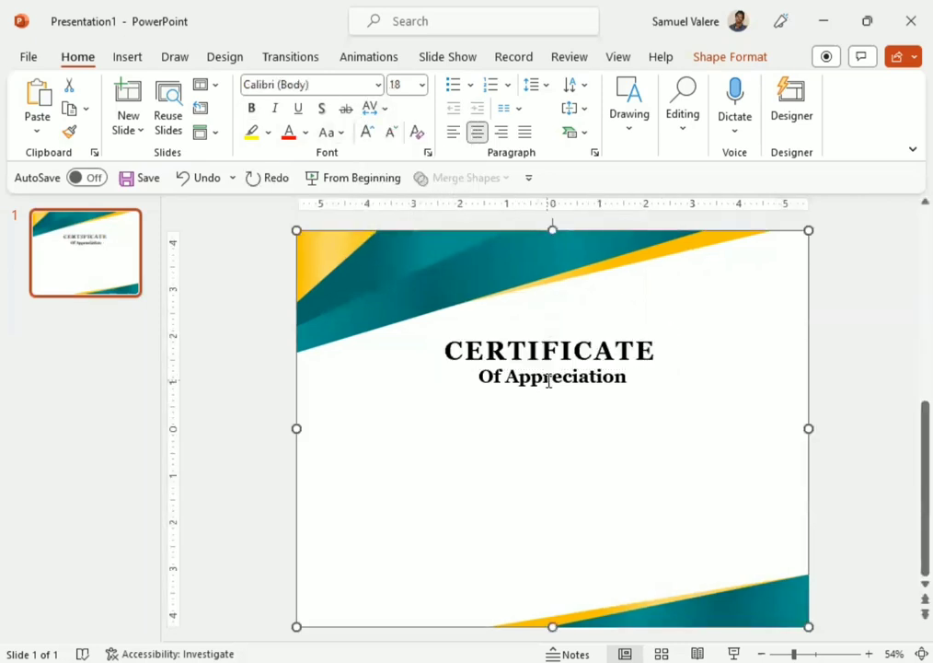
Step: Place a copy of the CERTIFICATE title below Of Appreciation, unbolded with Normal character spacing
left_click(509, 352)
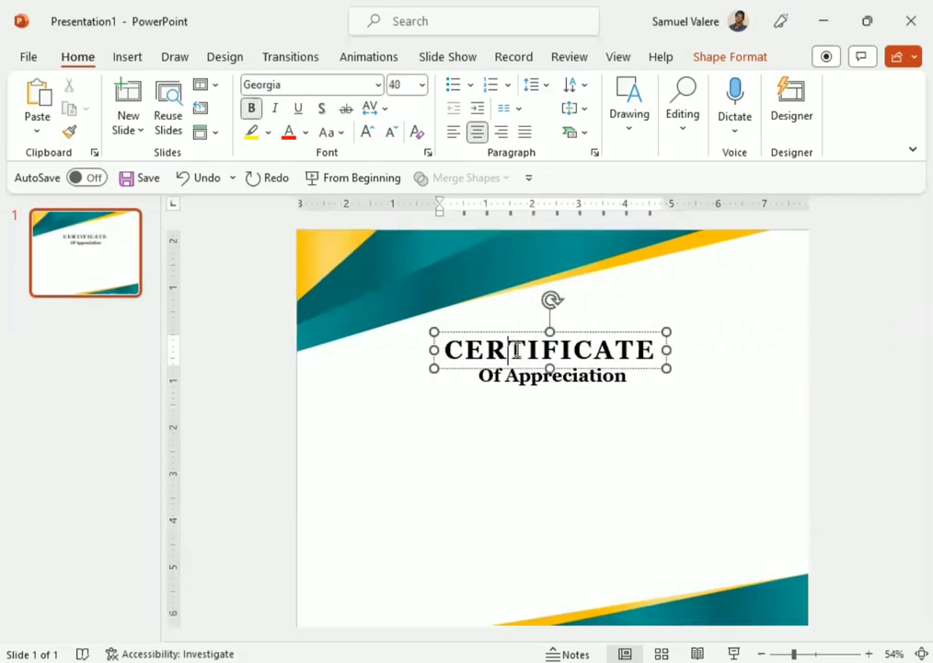
left_click(539, 369)
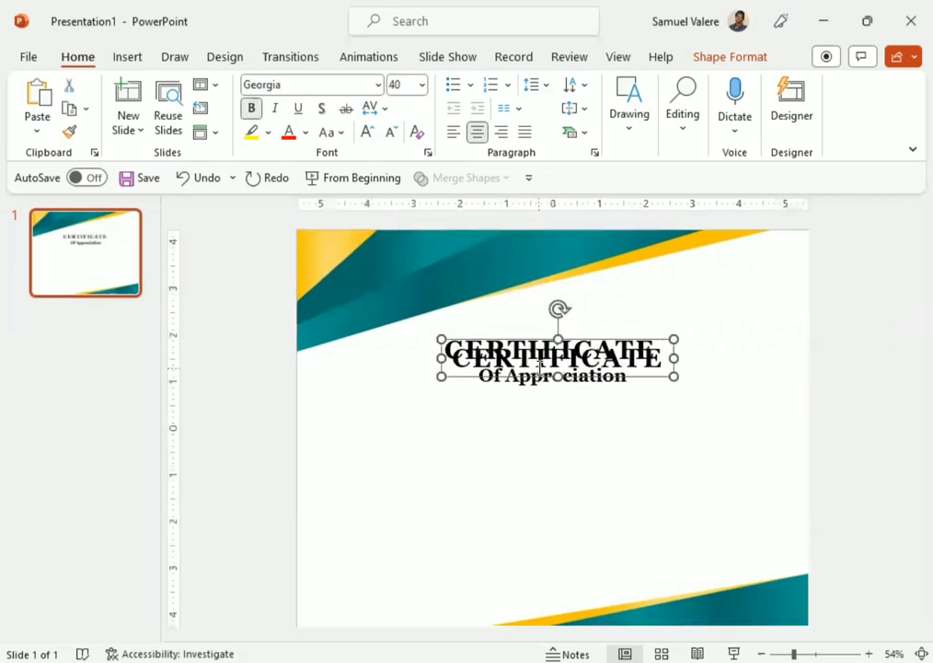
left_click_drag(542, 373, 544, 423, "ctrl")
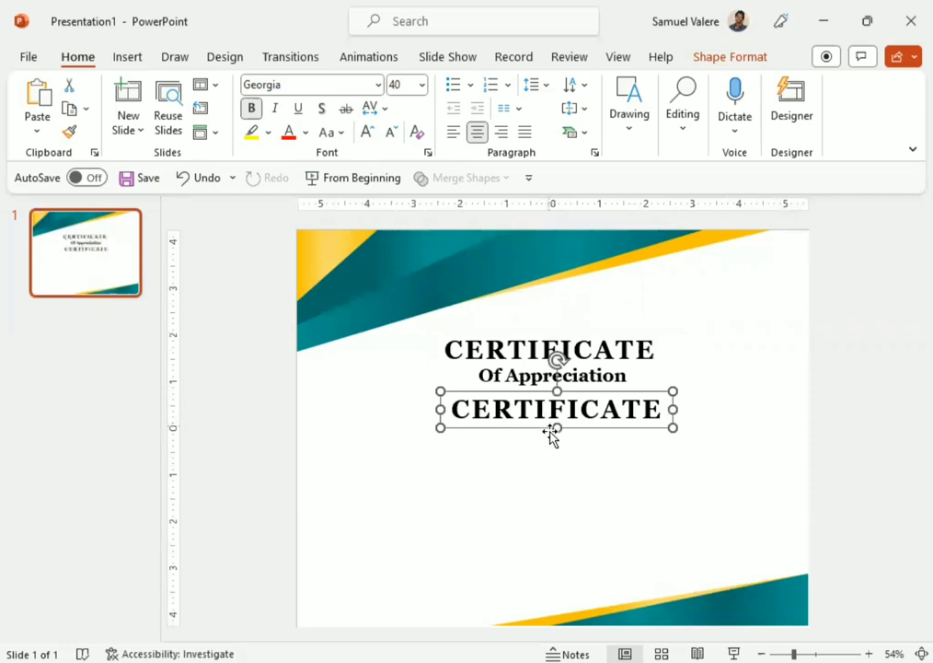
double_click(548, 407)
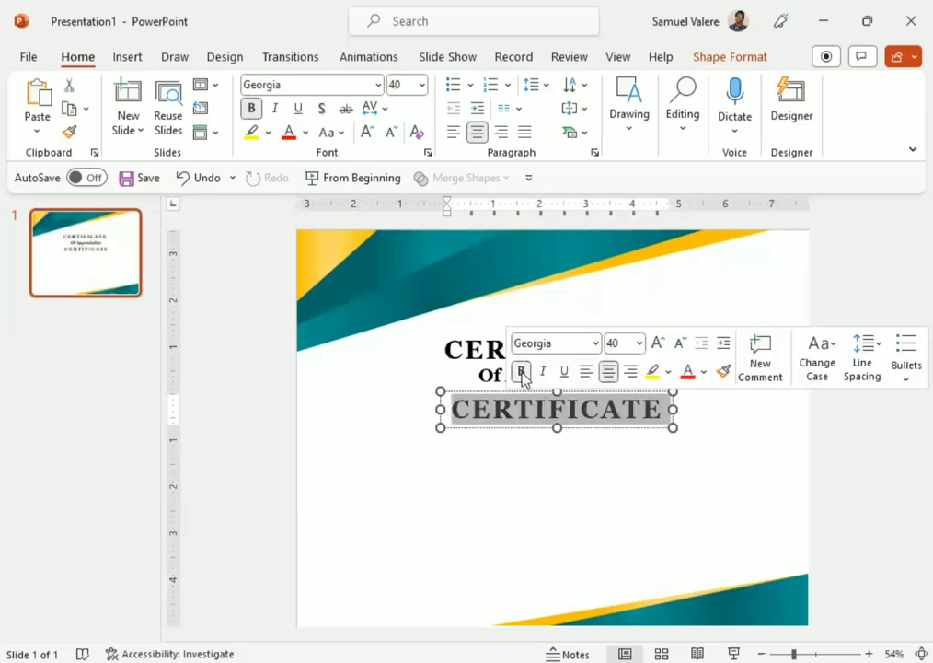
left_click(521, 371)
left_click(385, 109)
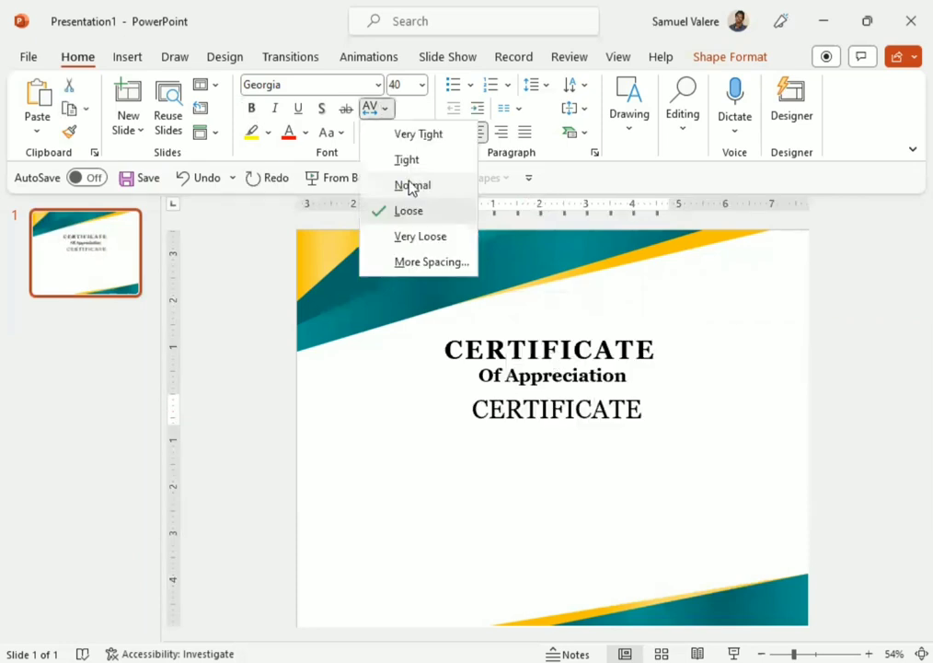
left_click(410, 185)
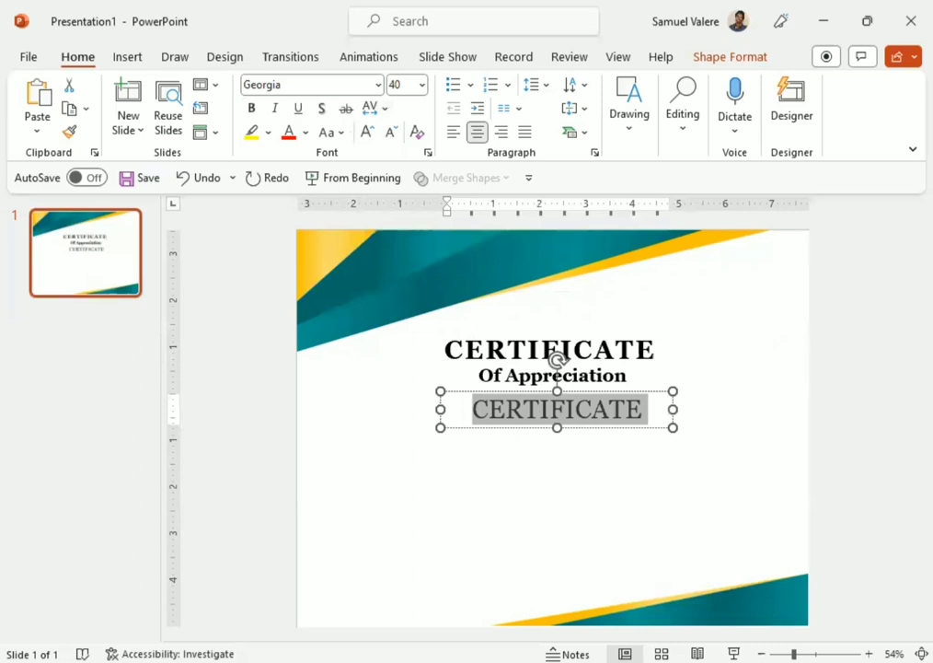
Step: Replace the copied text with the recipient's full name and set it in Vivaldi
type("Wedsonly")
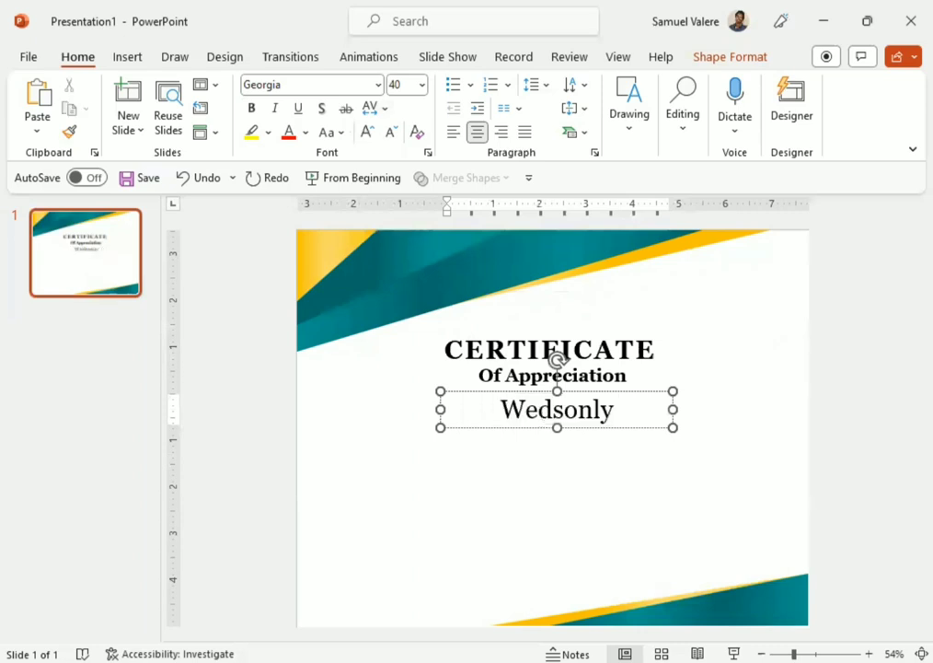
key("BackSpace")
type("ey Cleville")
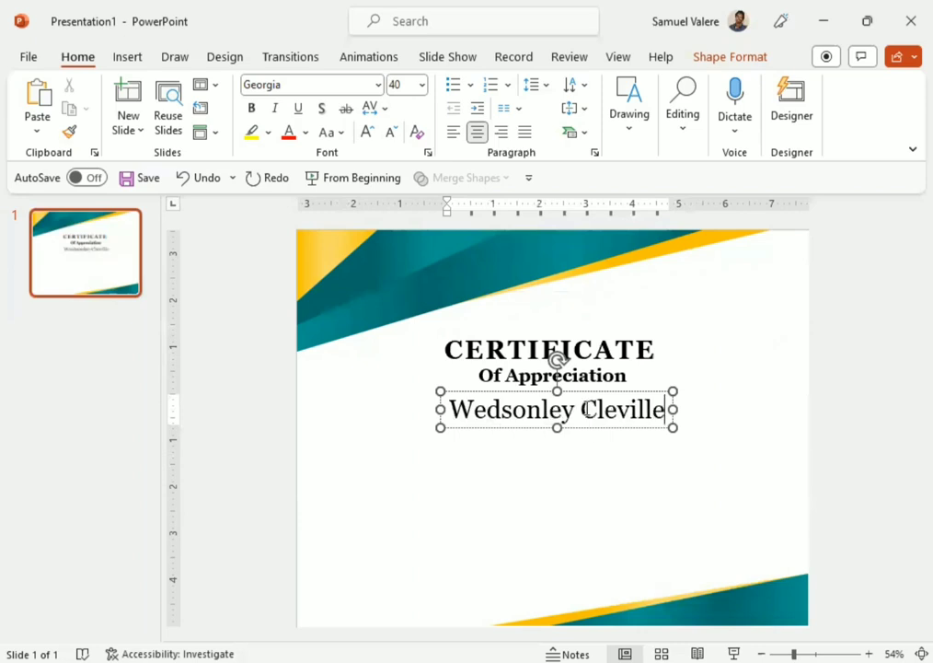
triple_click(586, 408)
left_click(553, 347)
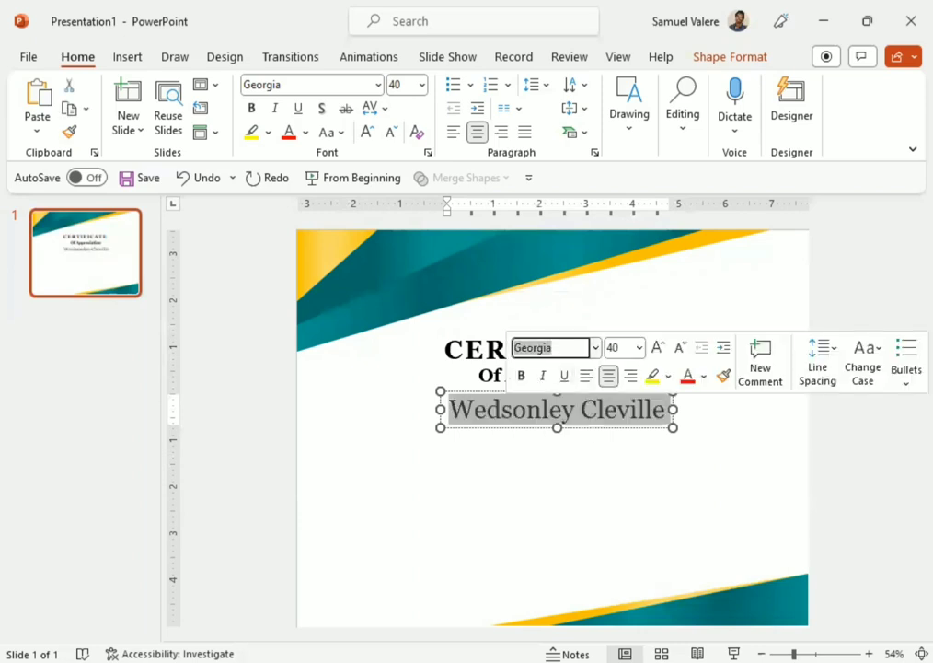
type("Vivaldi")
key("Return")
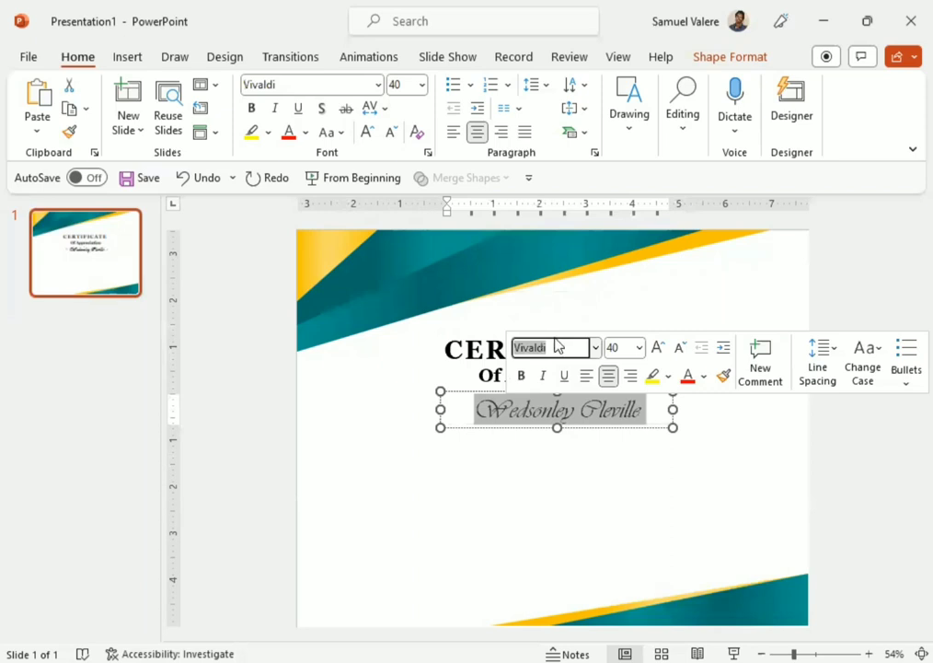
Step: Enlarge the name to 80 pt, widen its box to one line and centre it
left_click(618, 347)
type("8")
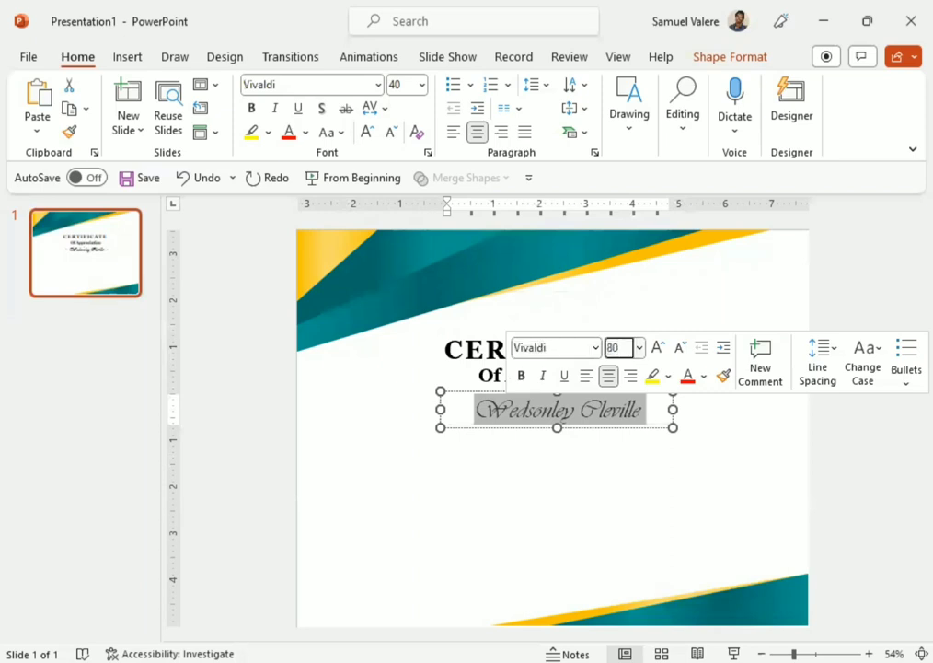
key("Return")
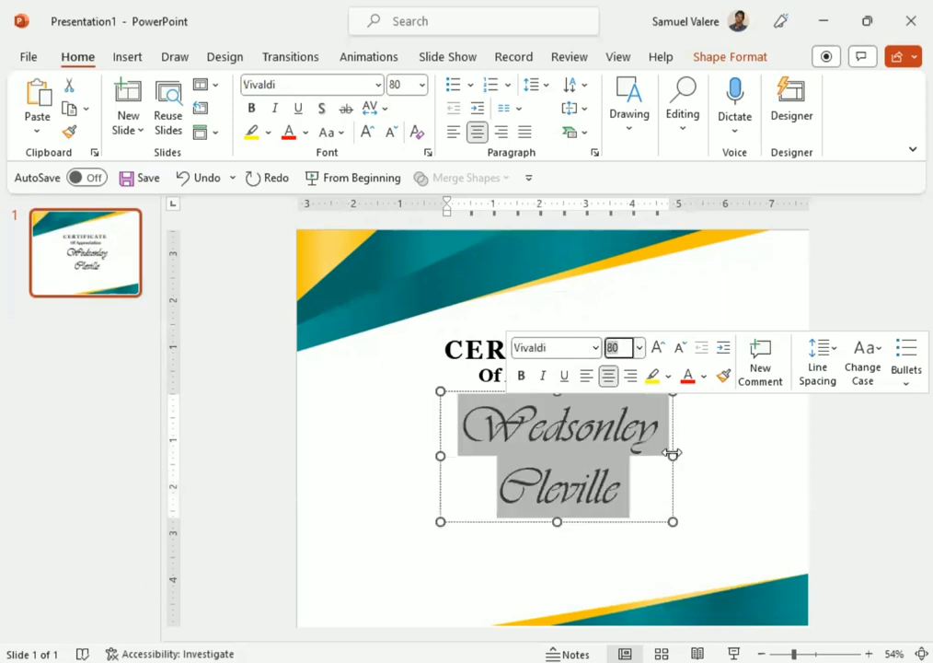
left_click_drag(673, 453, 784, 452)
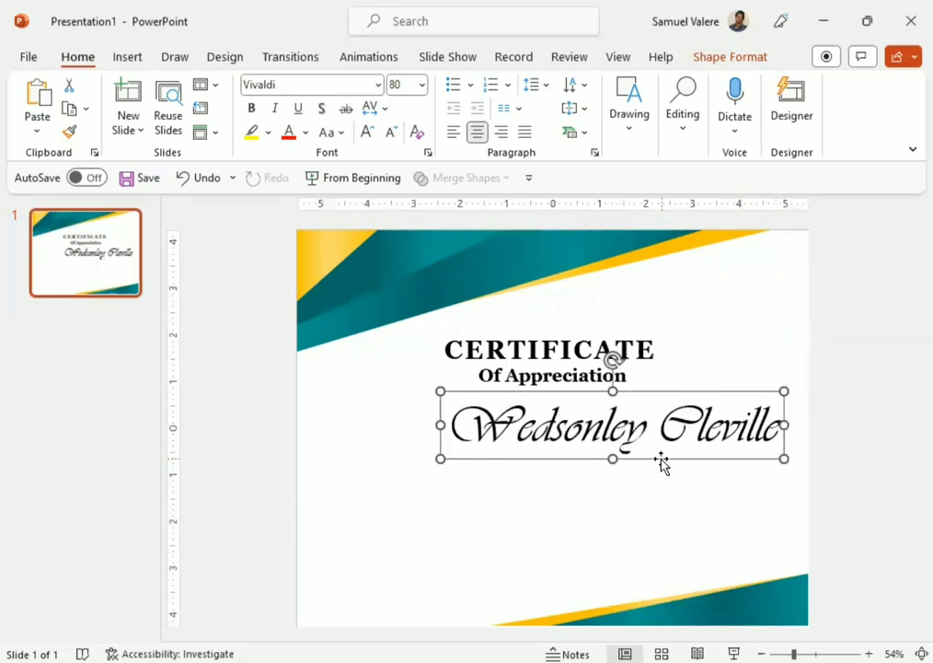
mouse_move(661, 463)
left_mouse_down()
mouse_move(583, 460)
mouse_move(581, 504)
left_mouse_up()
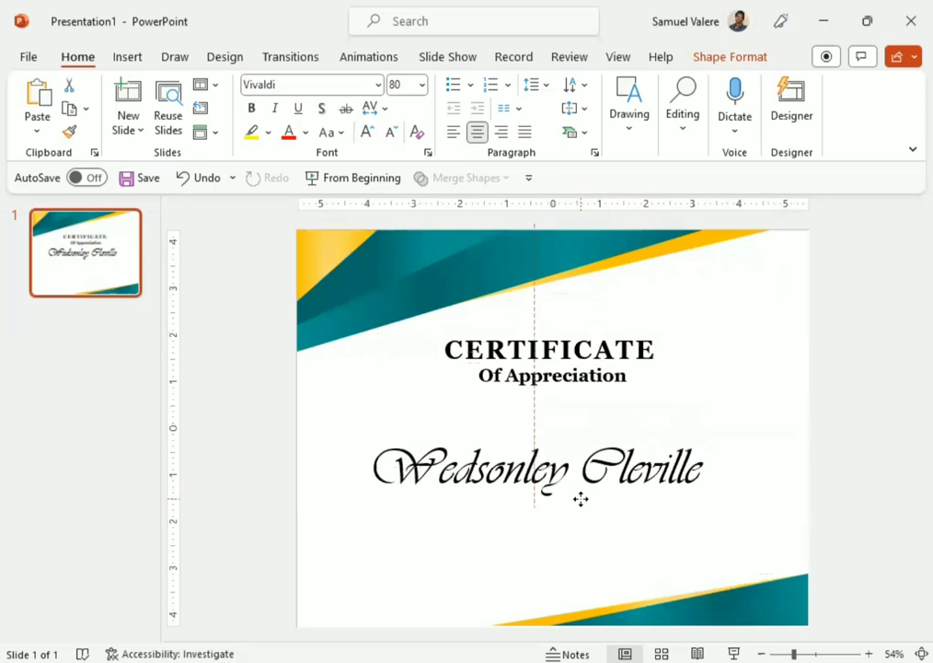
Step: Duplicate the Of Appreciation box below it and retype it as 'This Certificate is Proudly Presented To'
left_click(555, 377)
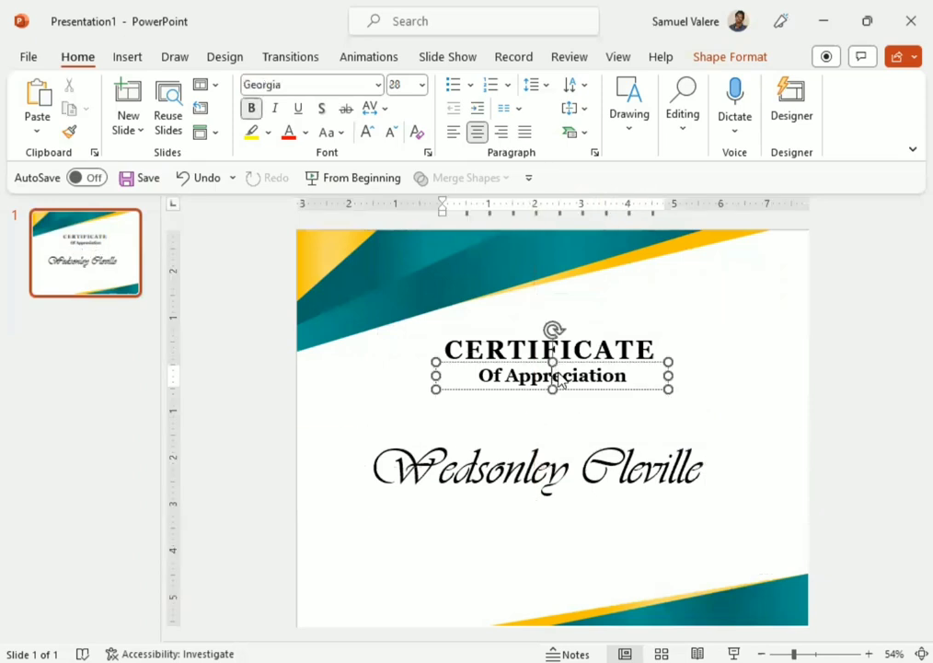
key("ctrl+d")
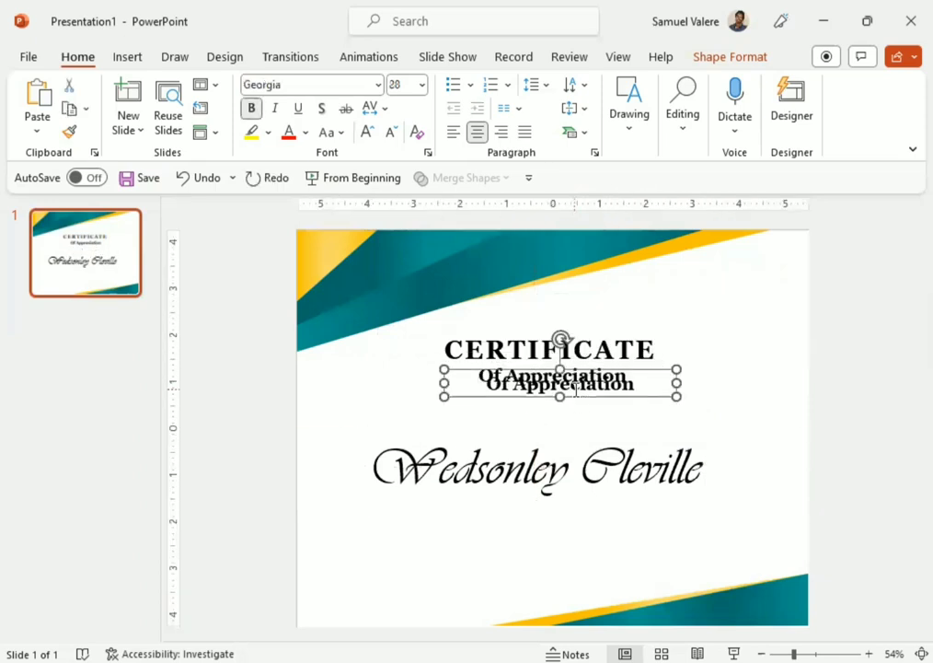
left_click_drag(575, 390, 553, 415)
triple_click(553, 414)
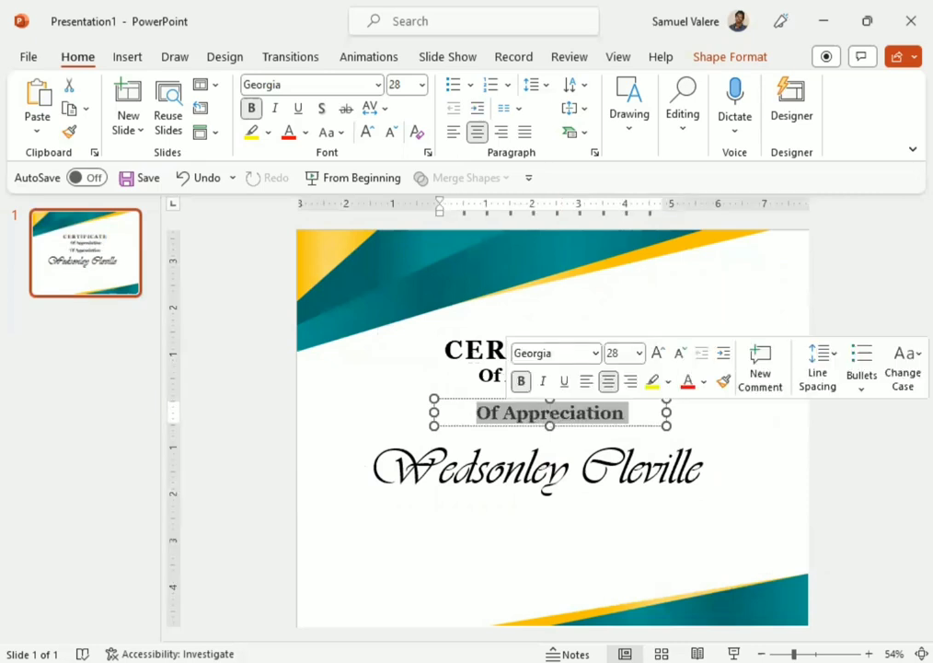
type("This Certifica")
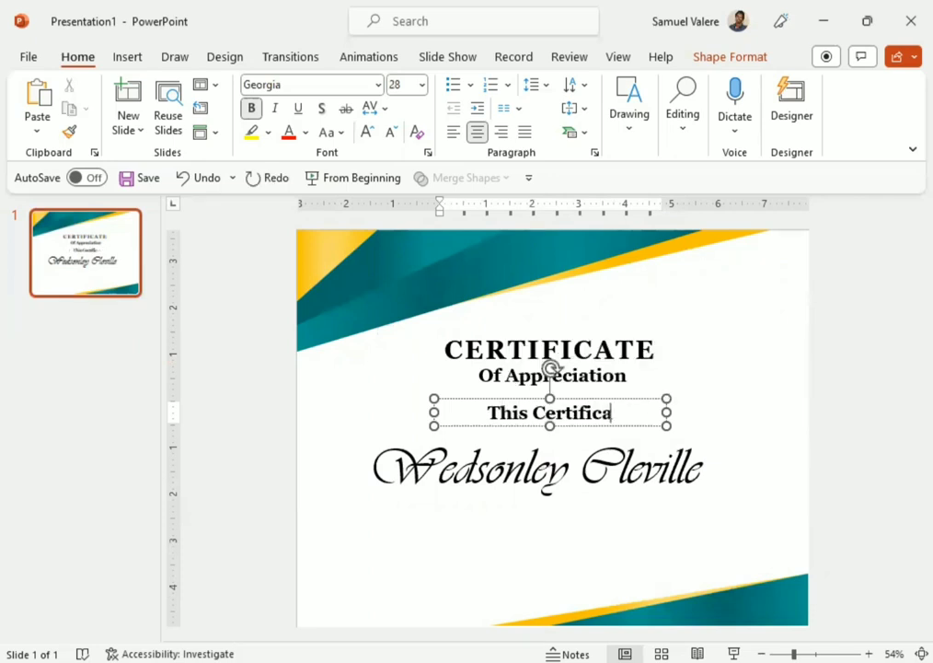
type("te Is")
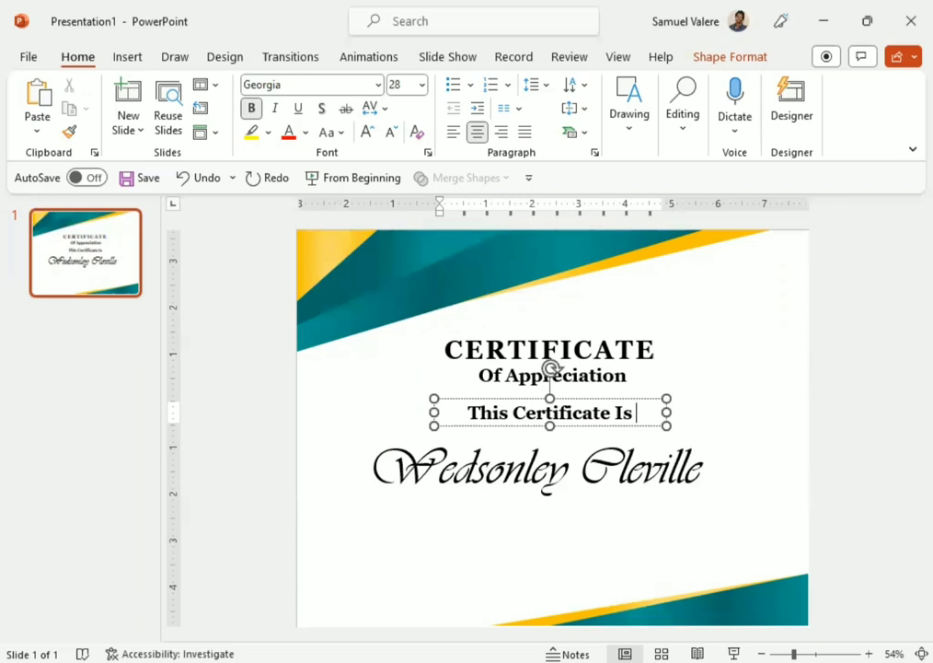
key("BackSpace")
key("BackSpace")
key("BackSpace")
type("is Proudly Presented To")
Step: Widen and centre the message box, remove bold and reduce the text to 24 pt
left_click_drag(668, 423, 815, 423)
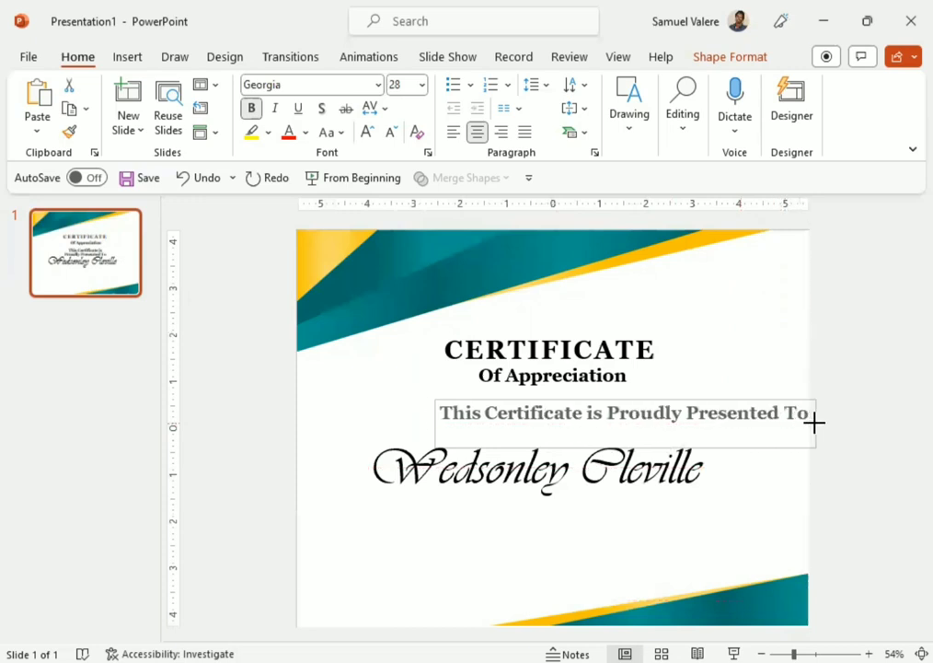
left_click_drag(730, 426, 663, 433)
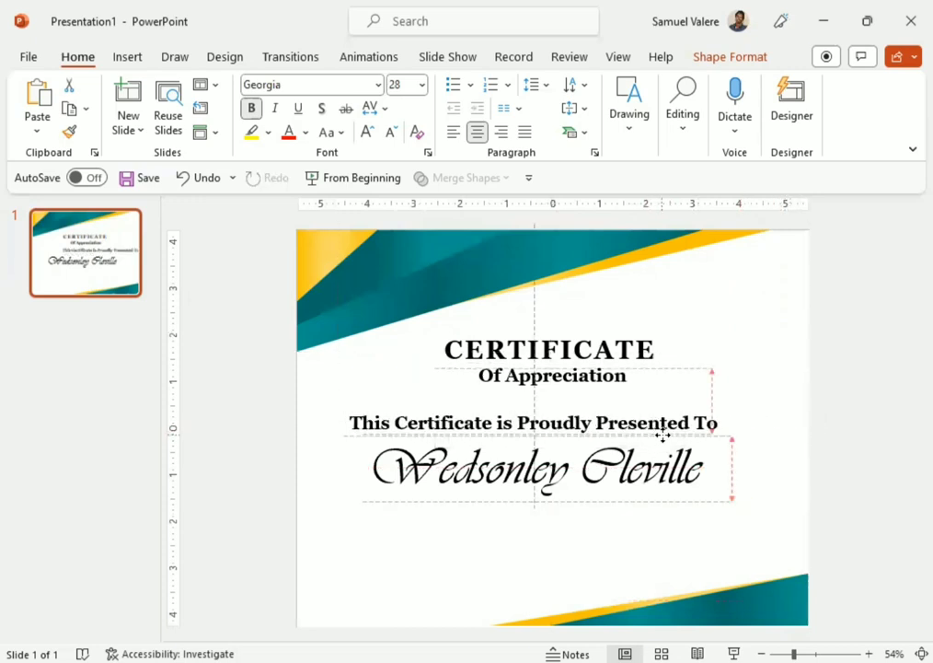
left_click_drag(662, 433, 658, 435)
left_click(589, 425)
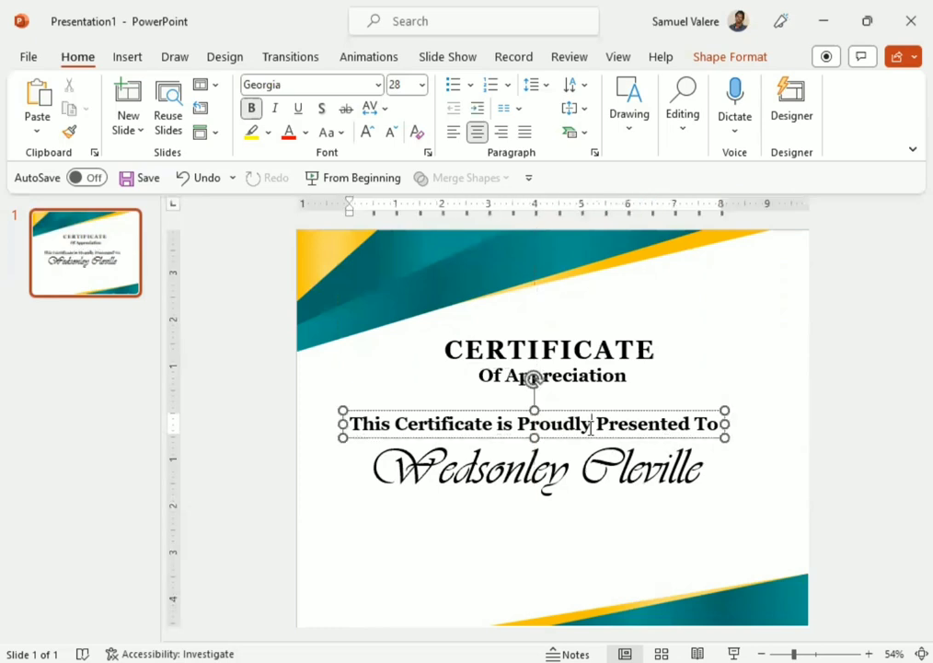
triple_click(590, 425)
left_click(518, 396)
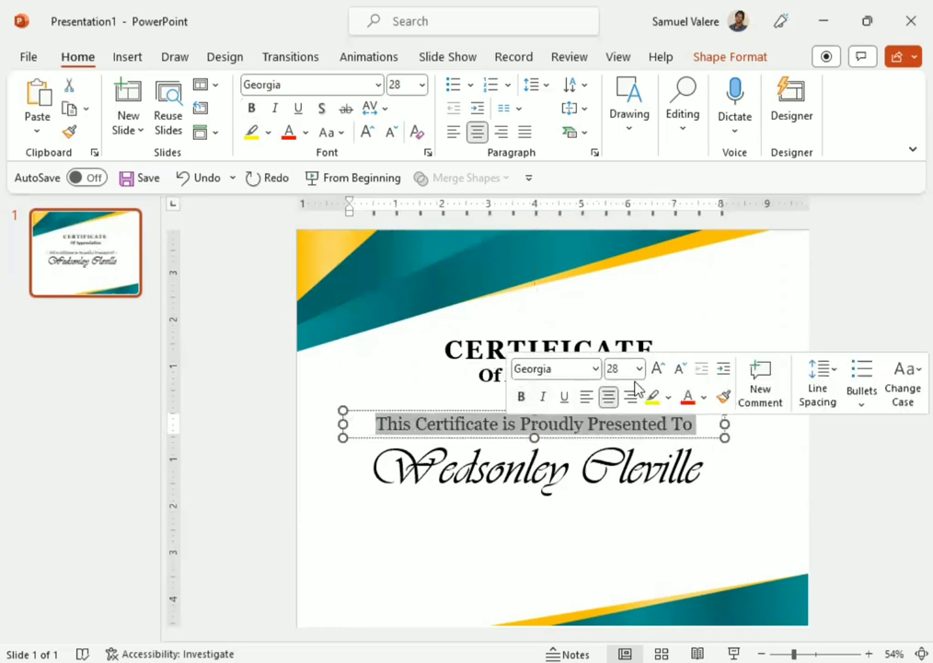
left_click(681, 369)
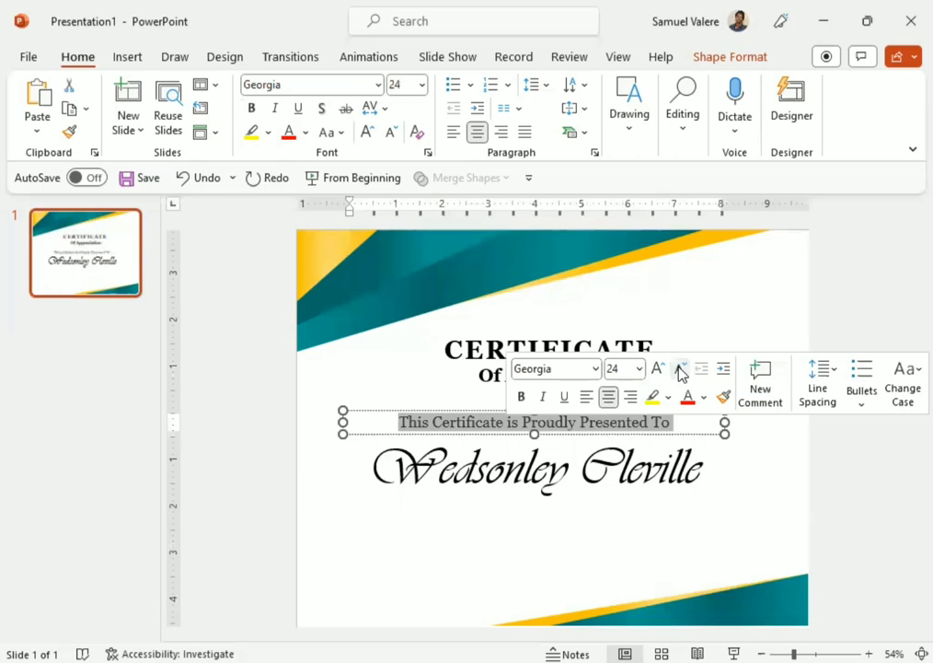
Step: Give the message Loose character spacing, fit its box to one line and centre it above the name
left_click(725, 422)
left_click_drag(724, 421, 638, 423)
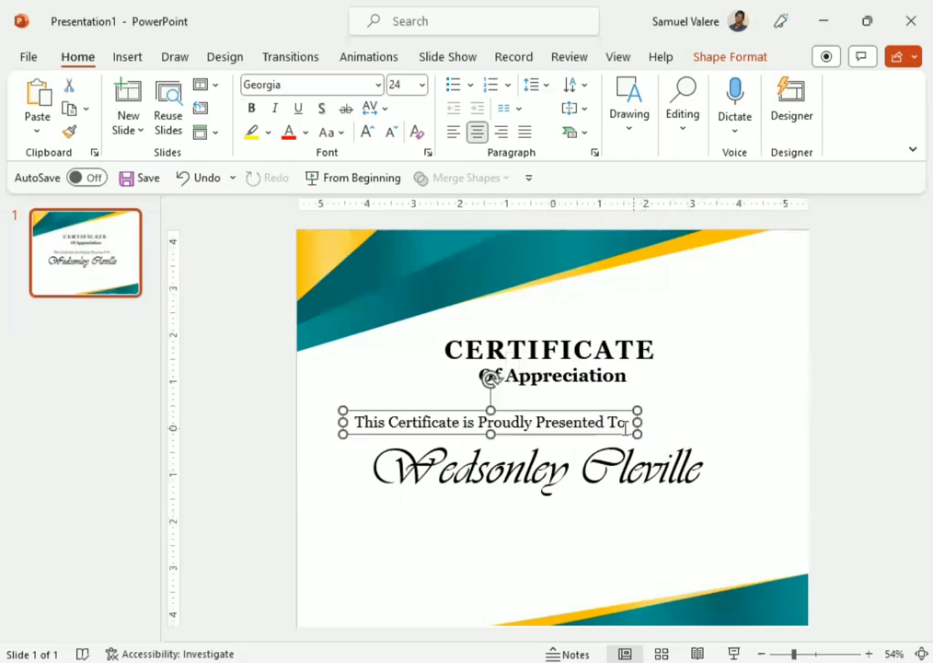
left_click_drag(550, 439, 605, 442)
triple_click(580, 438)
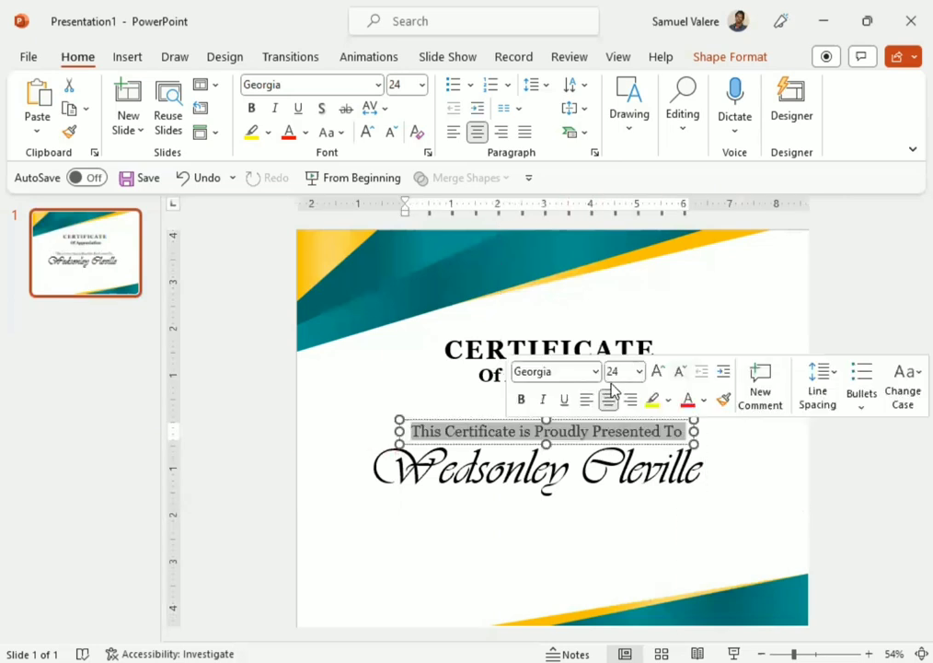
left_click(375, 109)
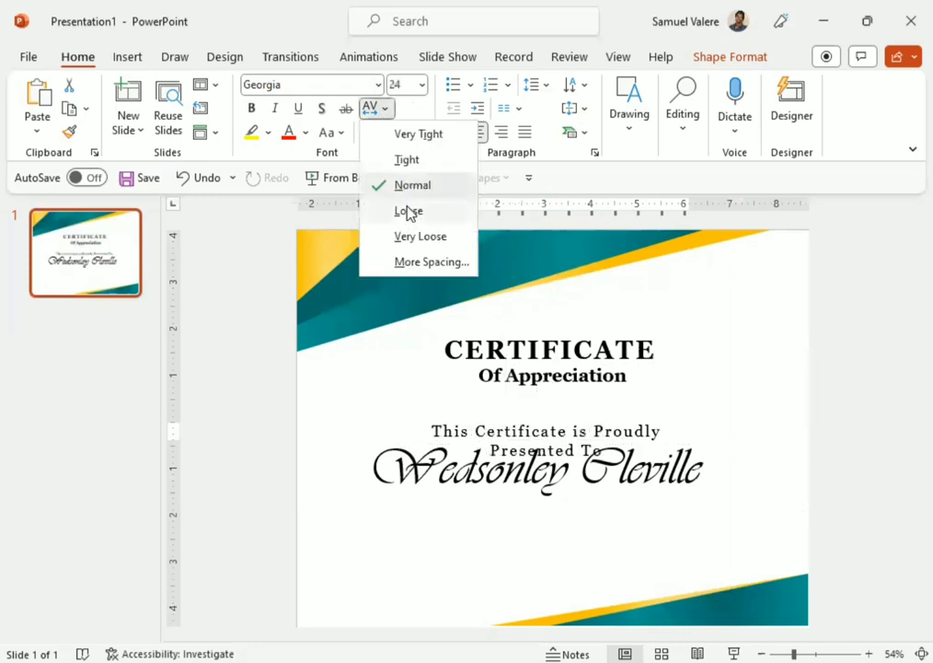
left_click(695, 421)
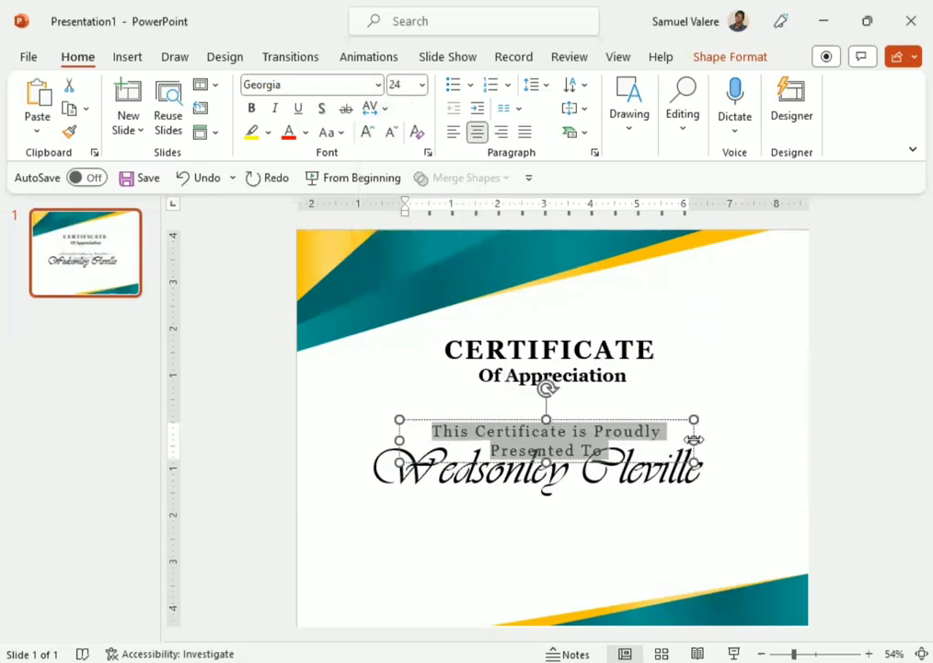
left_click_drag(695, 439, 764, 436)
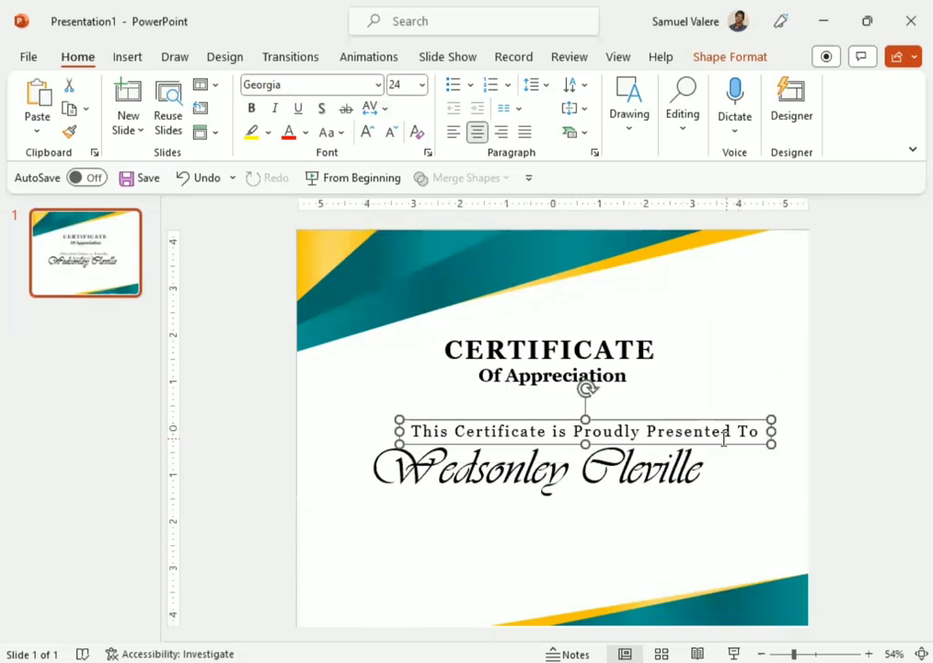
left_click_drag(681, 440, 629, 443)
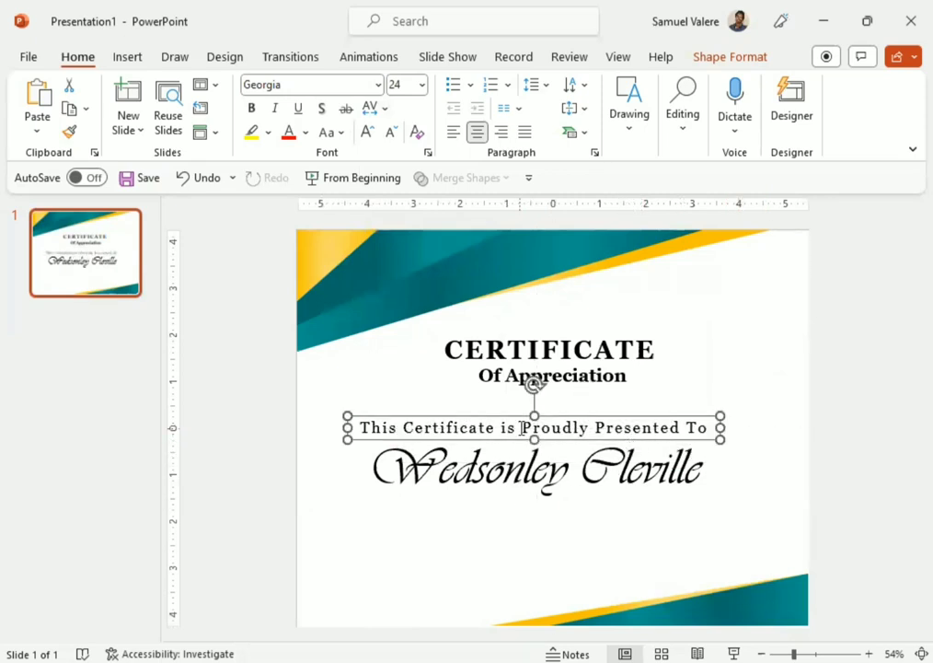
Step: Duplicate the presented-to line under the name, set Normal spacing and paste in the thank-you message
key("ctrl+d")
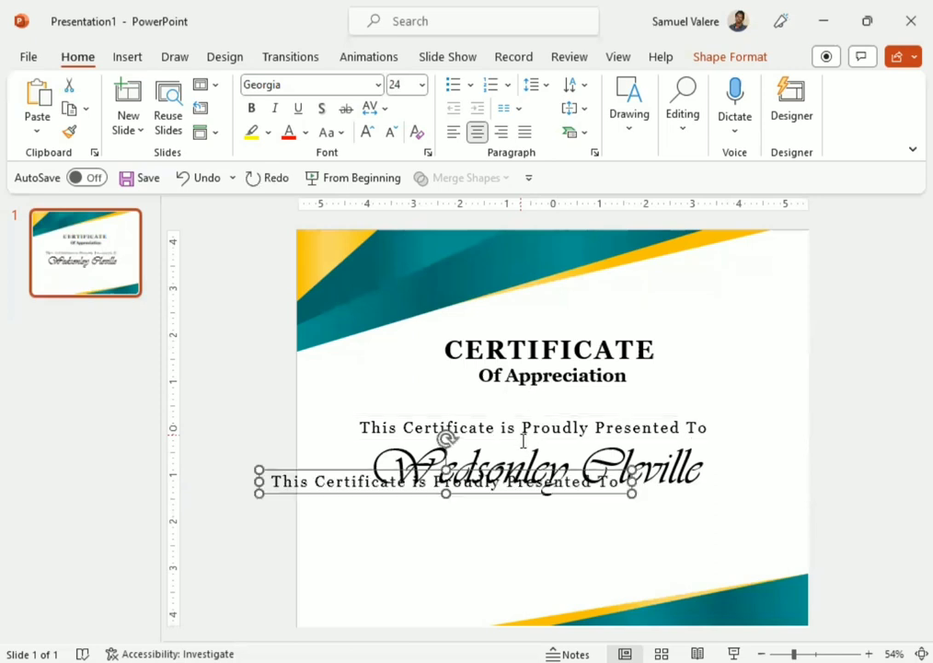
left_click_drag(521, 492, 613, 528)
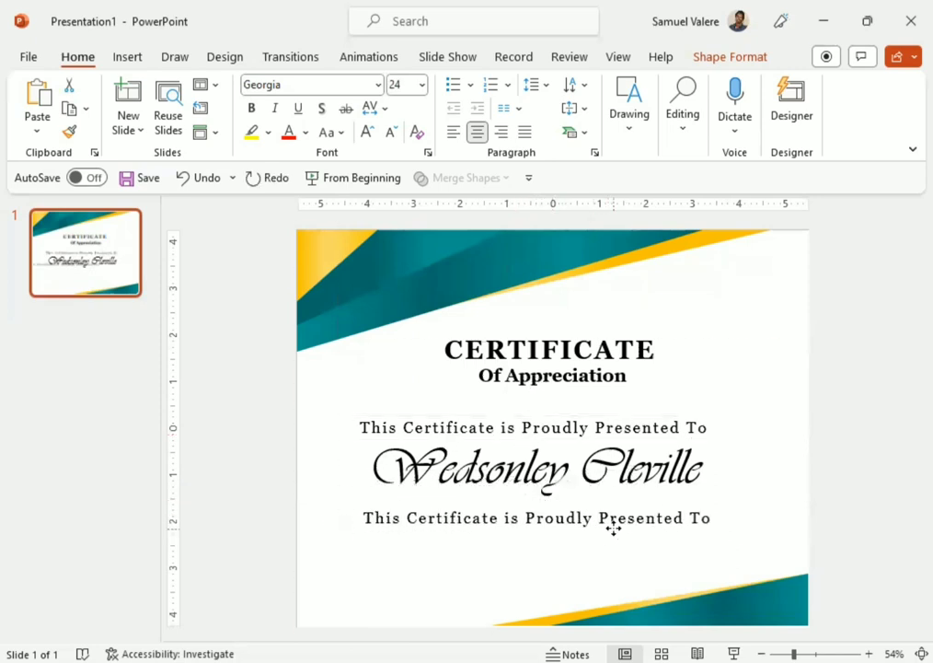
key("F2")
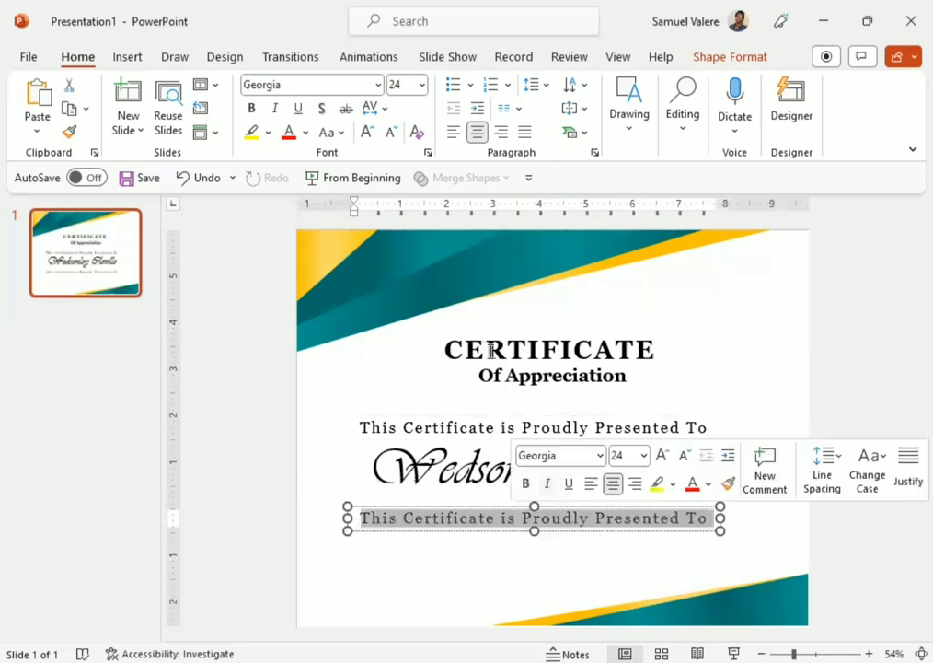
left_click(376, 109)
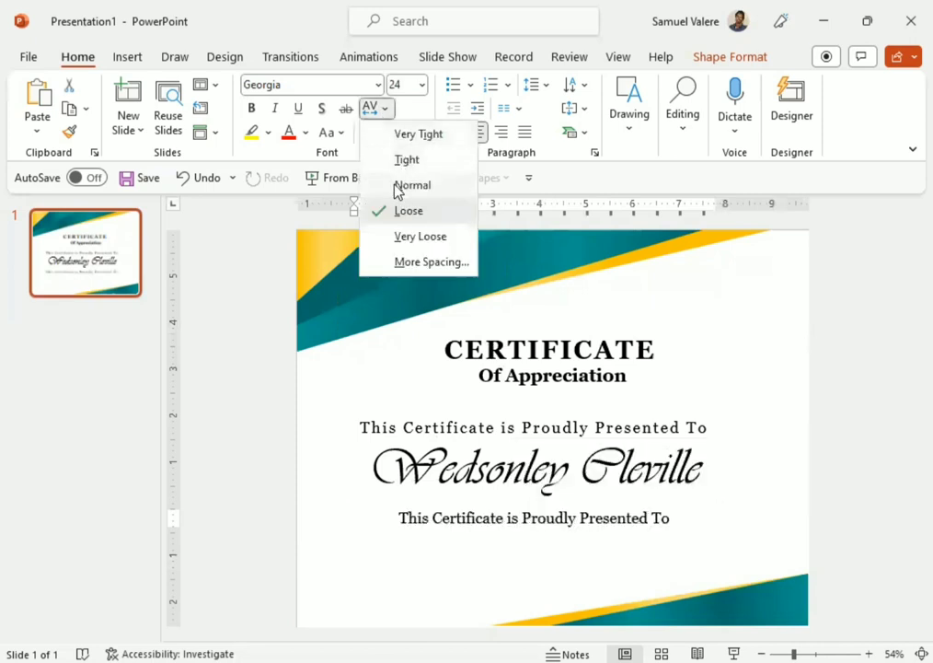
left_click(405, 185)
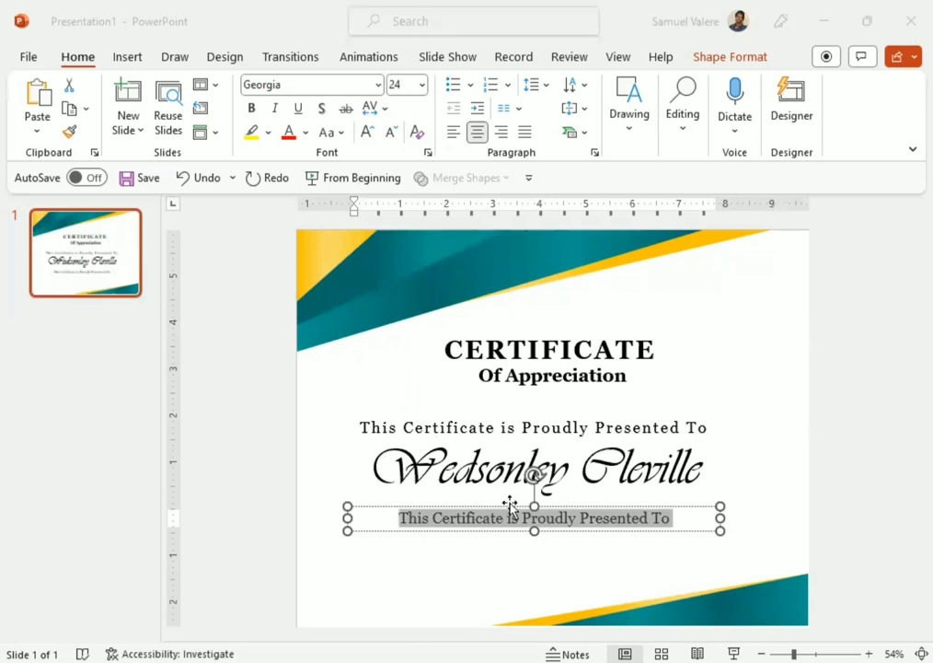
key("ctrl+v")
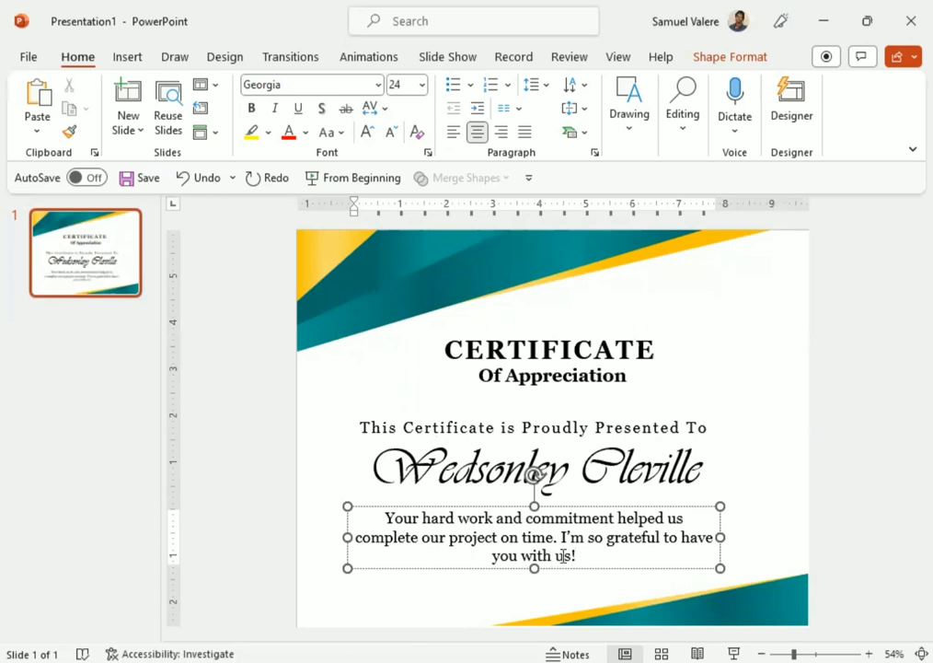
left_click_drag(551, 570, 551, 566)
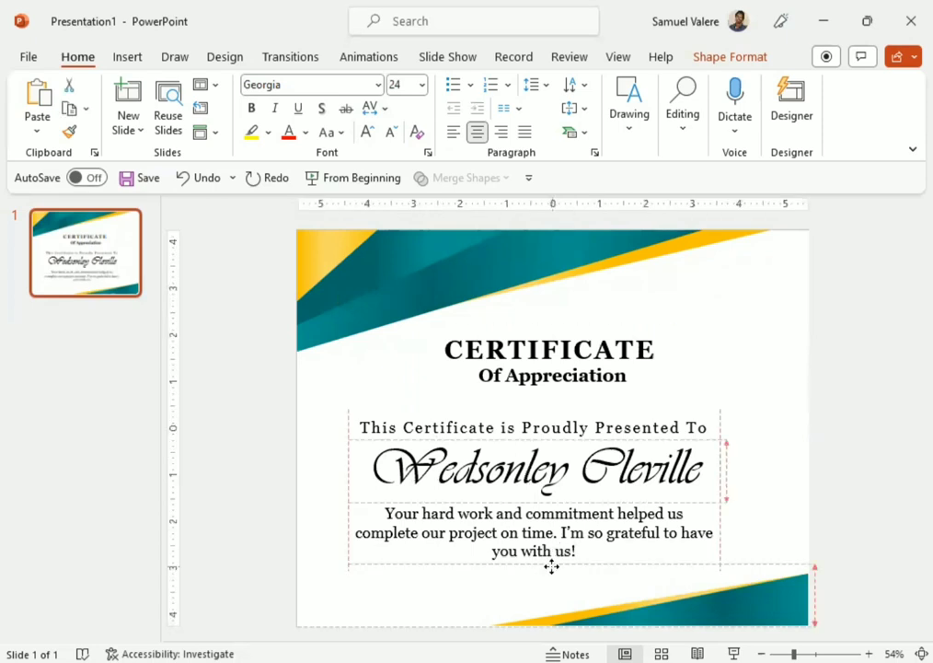
left_click_drag(551, 566, 552, 567)
Step: Nudge the presented-to line right and select all the certificate's text boxes together
left_click(497, 428)
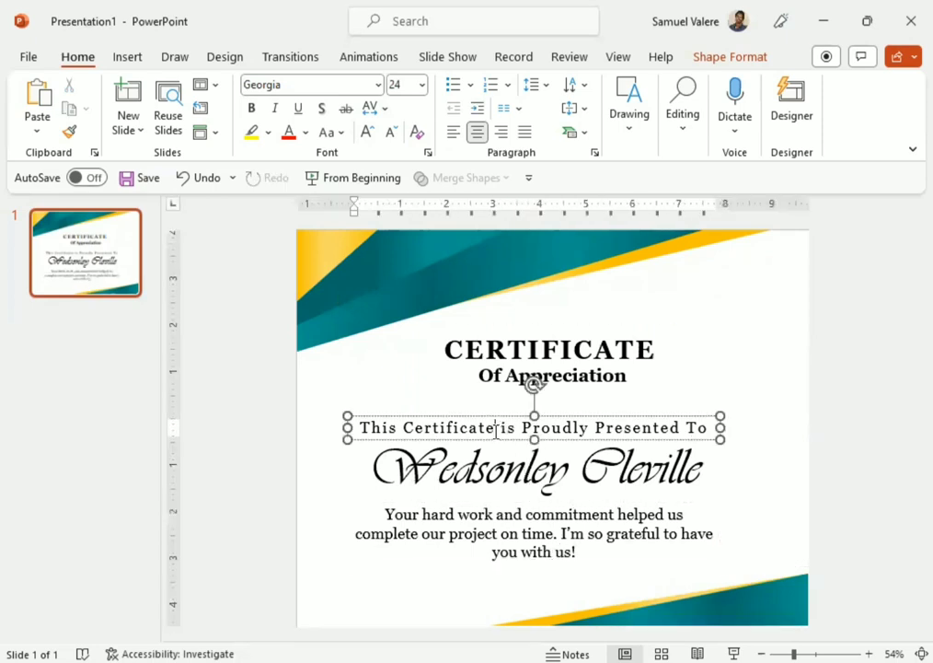
left_click_drag(511, 443, 521, 439)
left_click(521, 439)
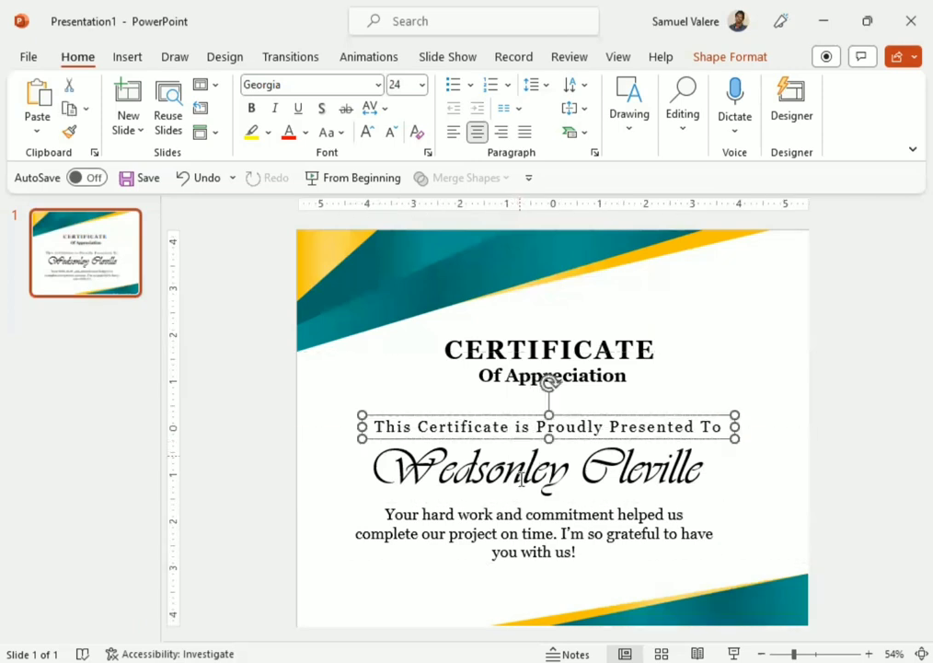
left_click(540, 550, "shift")
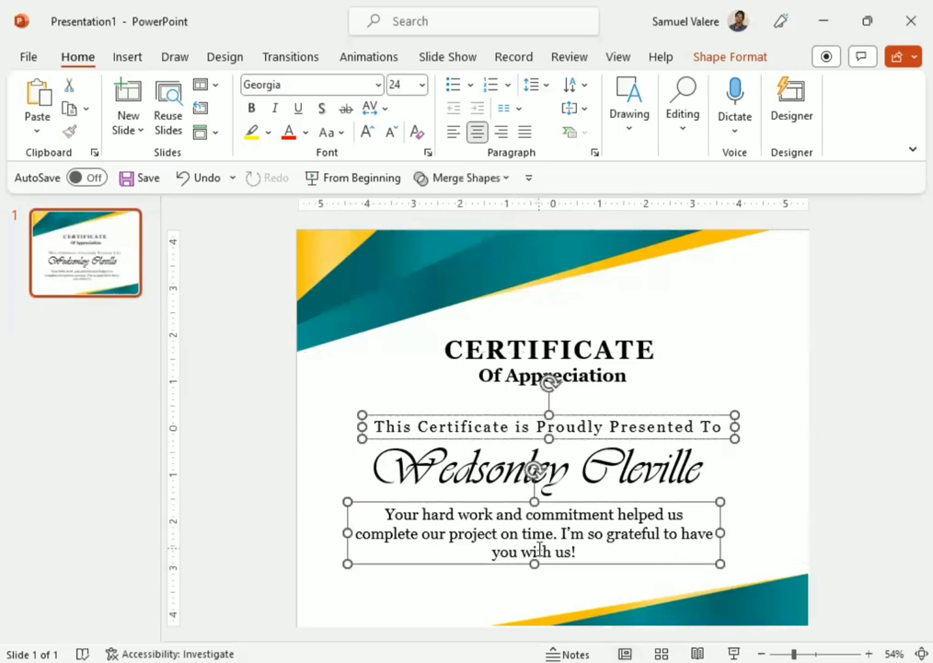
left_click(575, 375, "shift")
Step: Move the selected text block, title through thank-you message, higher on the slide
key("ctrl+z")
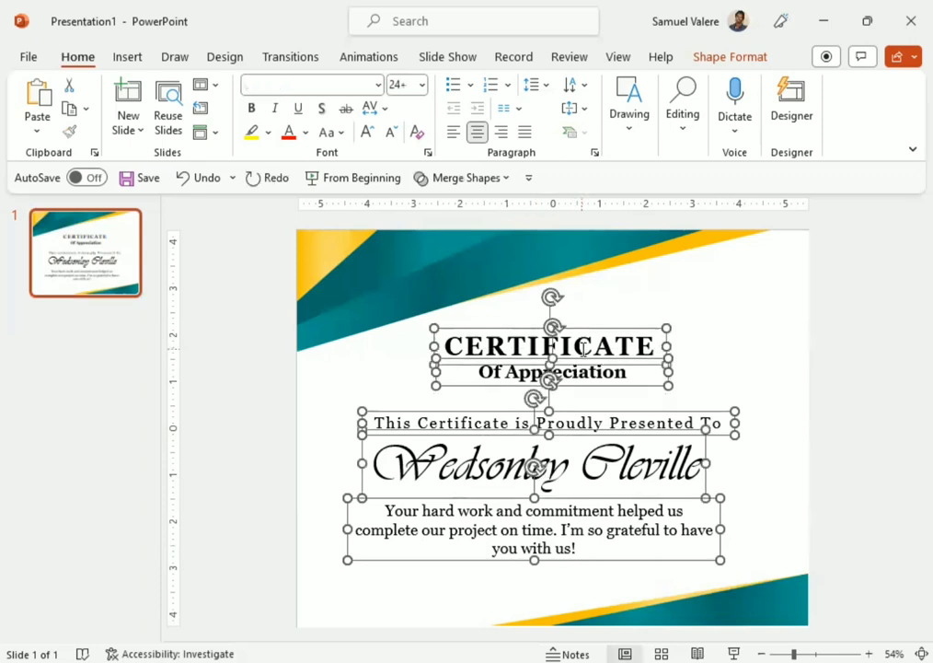
key("ctrl+z")
key("Up")
key("Up")
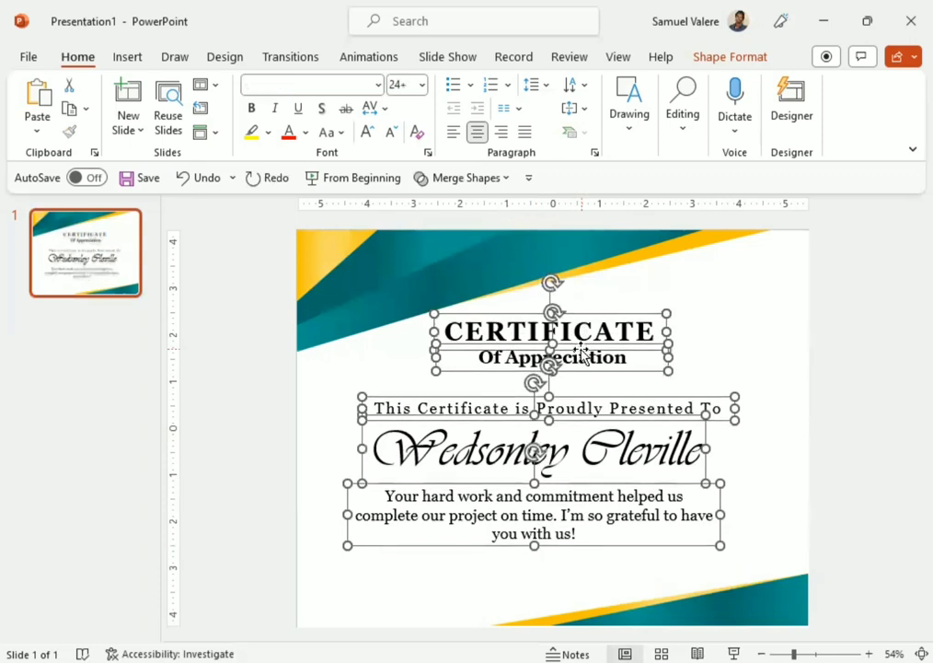
key("Up")
key("Up")
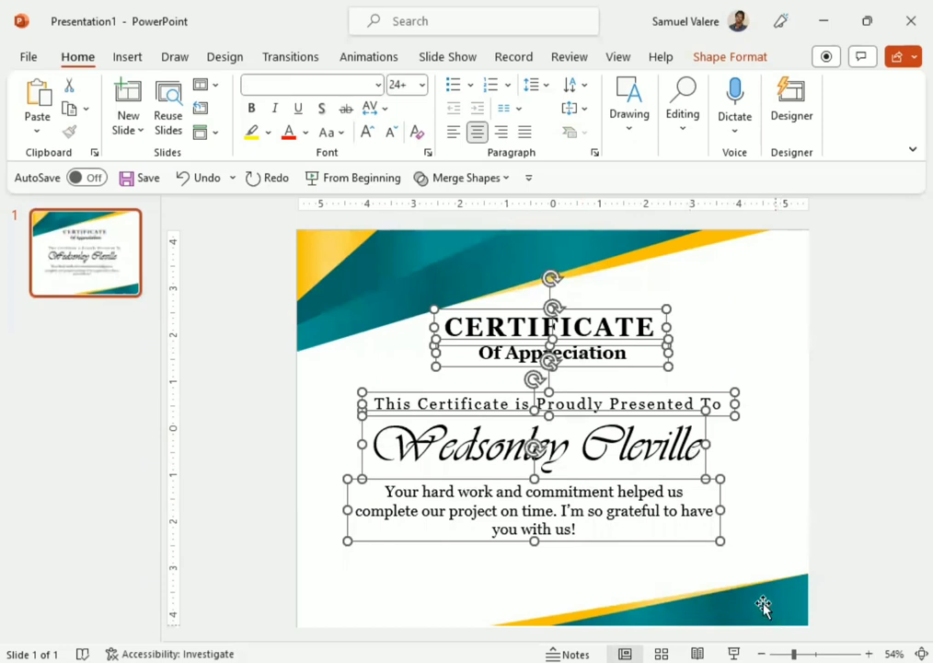
Step: Shorten the bottom-right teal-and-gold banner from its left edge
left_click(755, 599)
mouse_move(550, 599)
left_mouse_down()
mouse_move(585, 599)
mouse_move(490, 599)
mouse_move(552, 609)
left_mouse_up()
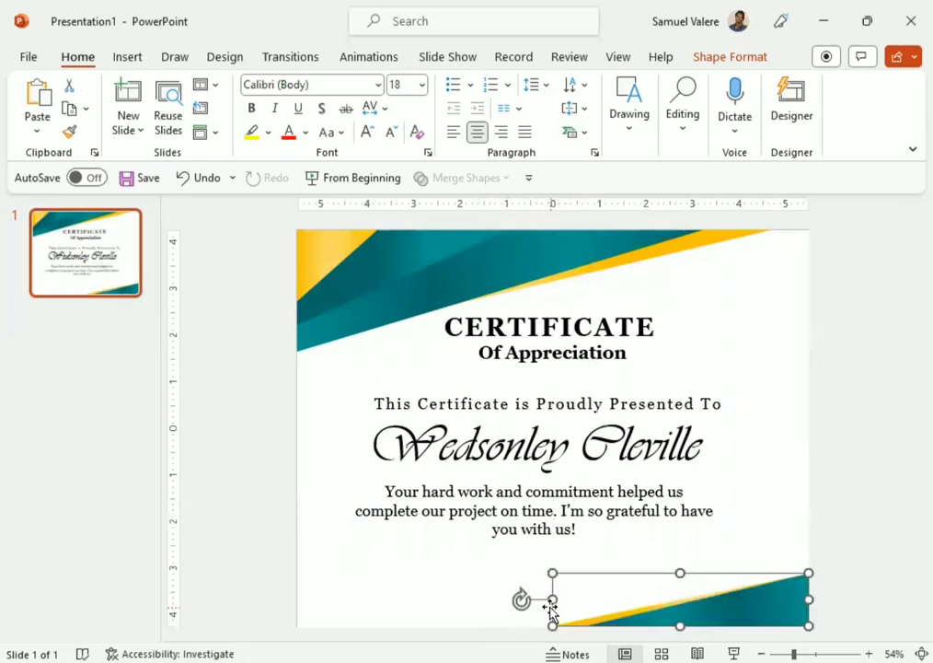
left_click(126, 60)
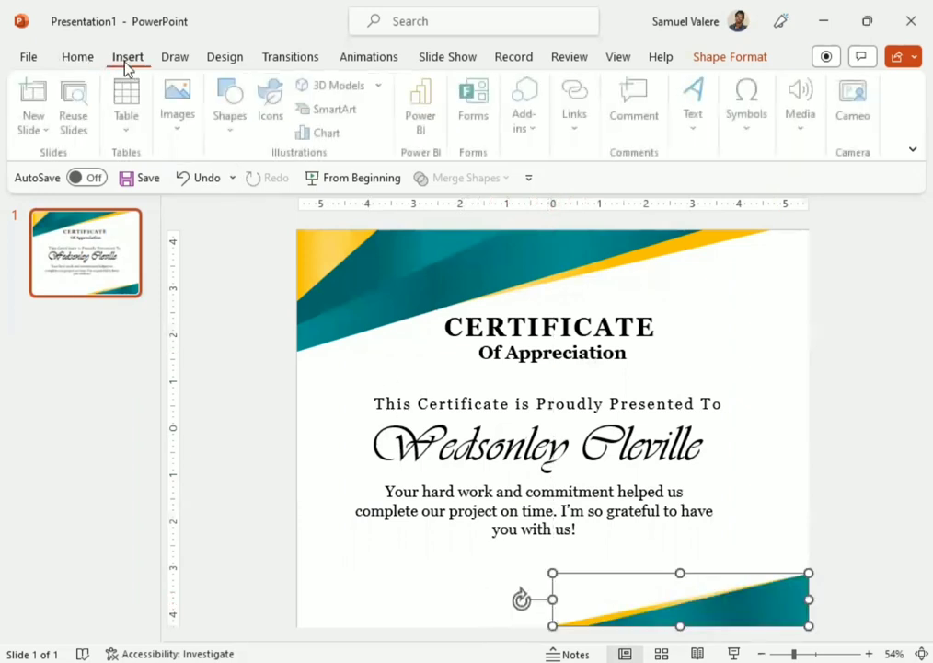
Step: Add a centred 'Date' text box in Georgia at the slide's bottom-left
left_click(241, 129)
left_click(244, 184)
left_click_drag(320, 596, 375, 618)
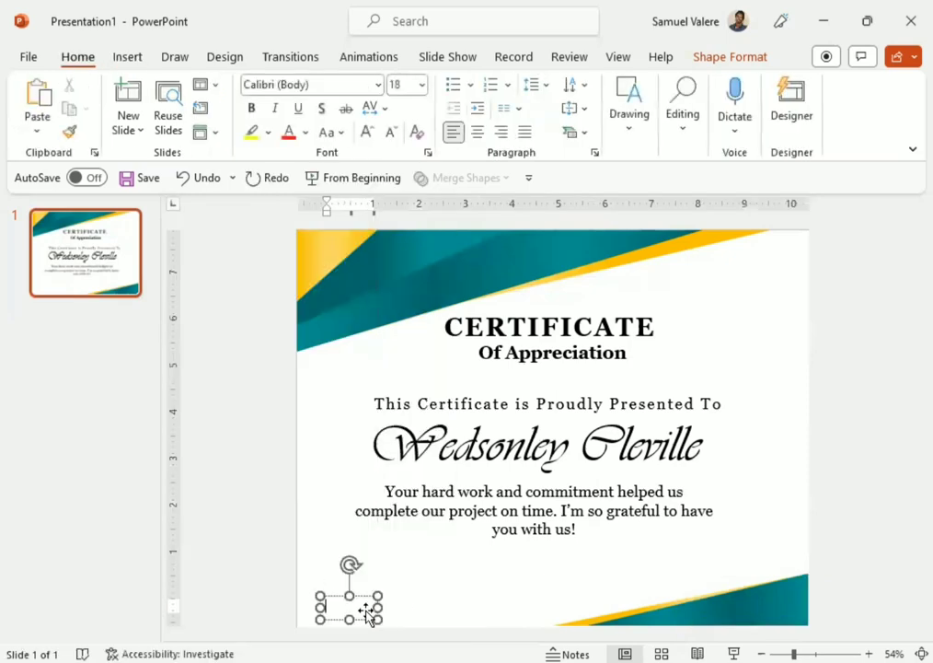
type("Date")
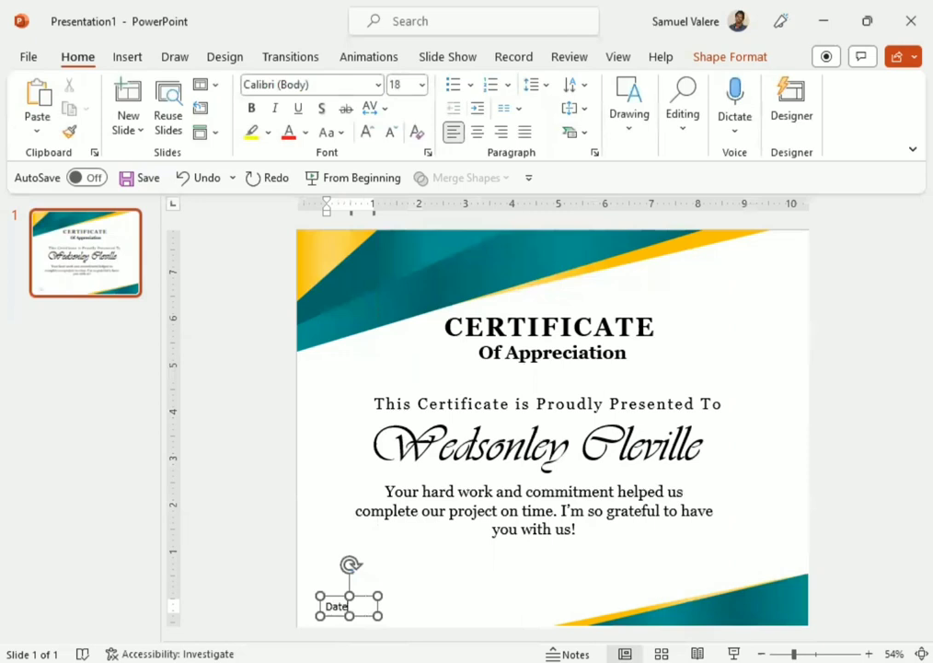
double_click(338, 607)
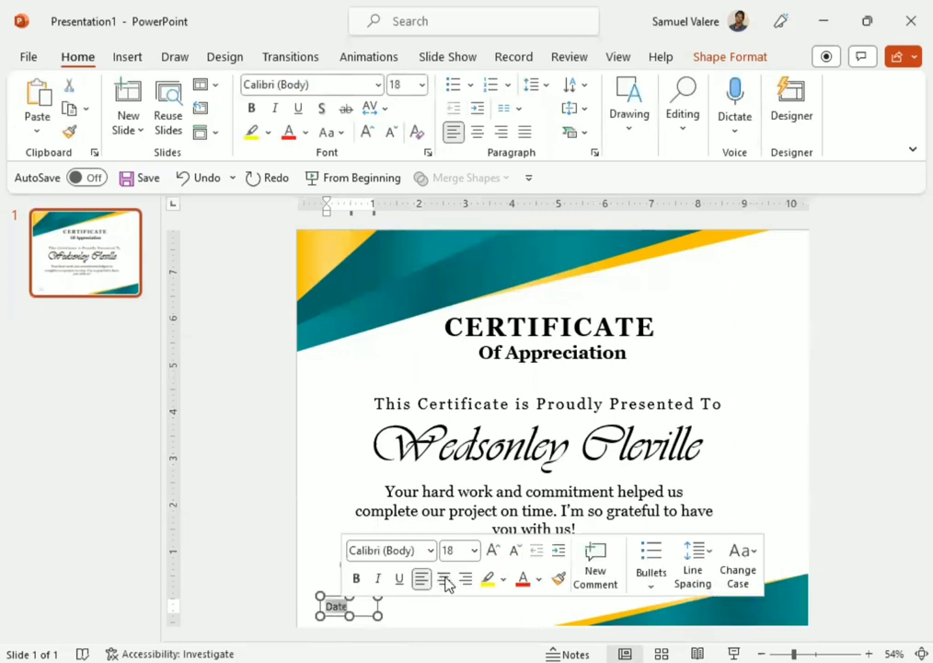
left_click(446, 582)
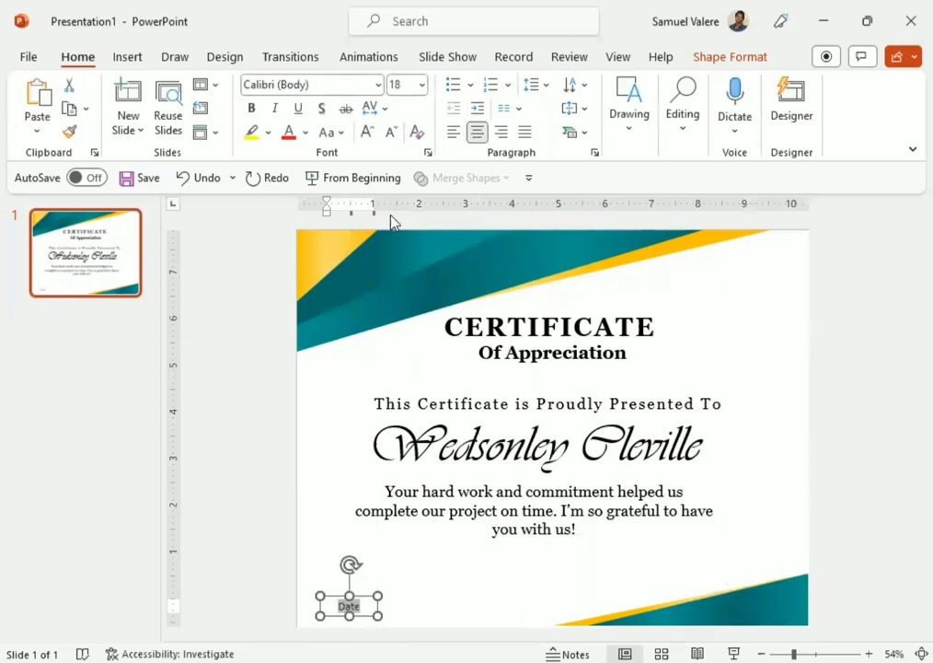
left_click(329, 84)
type("Georgia")
key("Return")
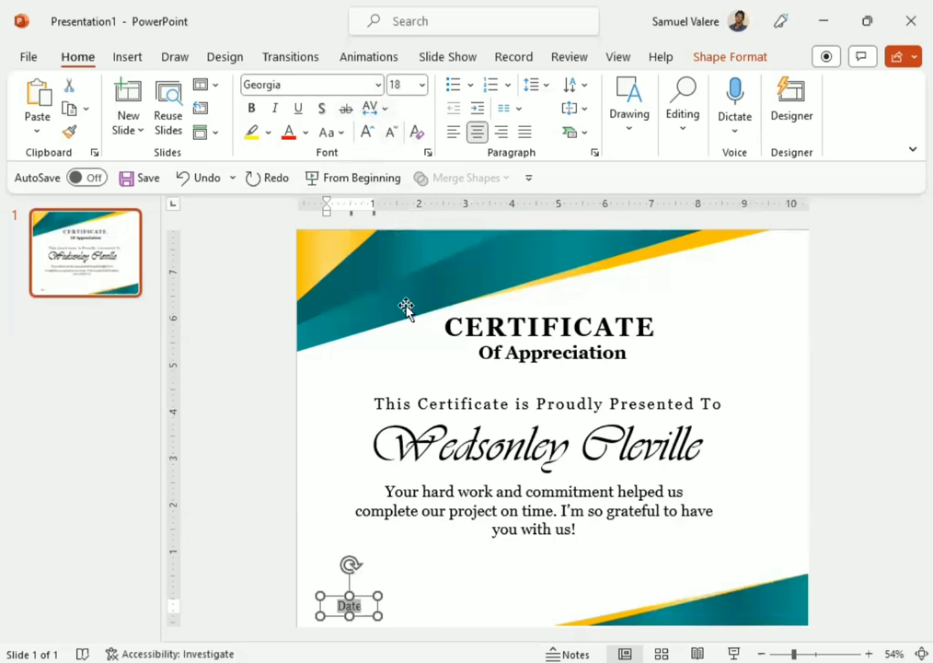
Step: Place a copy of the Date label near the bottom-right
left_click(367, 619)
left_click(350, 605)
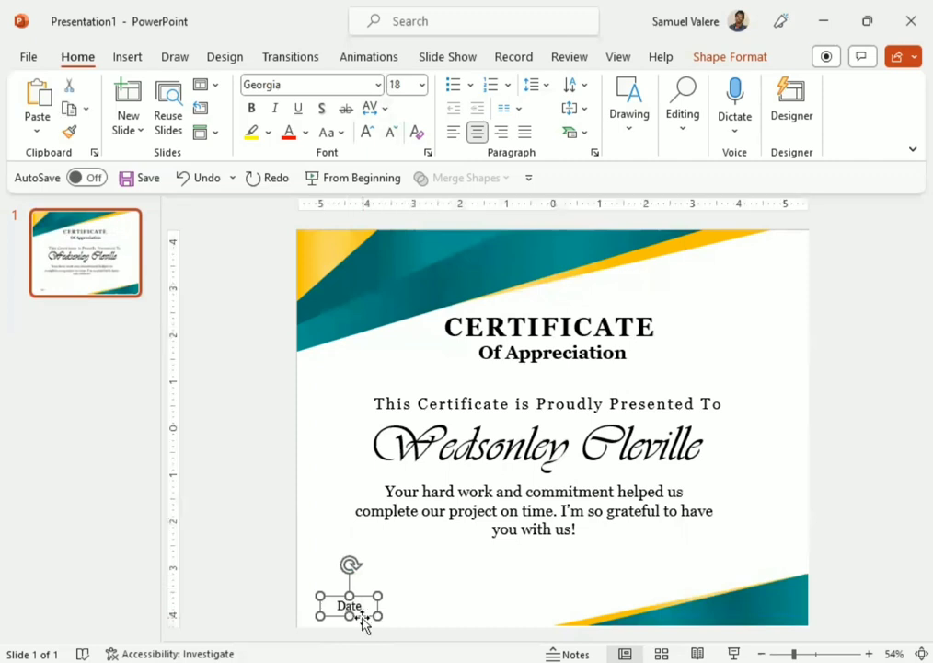
mouse_move(355, 612)
left_mouse_down()
mouse_move(592, 616)
mouse_move(667, 583)
mouse_move(704, 586)
left_mouse_up()
Step: Raise the left Date label level with the right label and make the right one read 'Signature' on one line
left_click(350, 606)
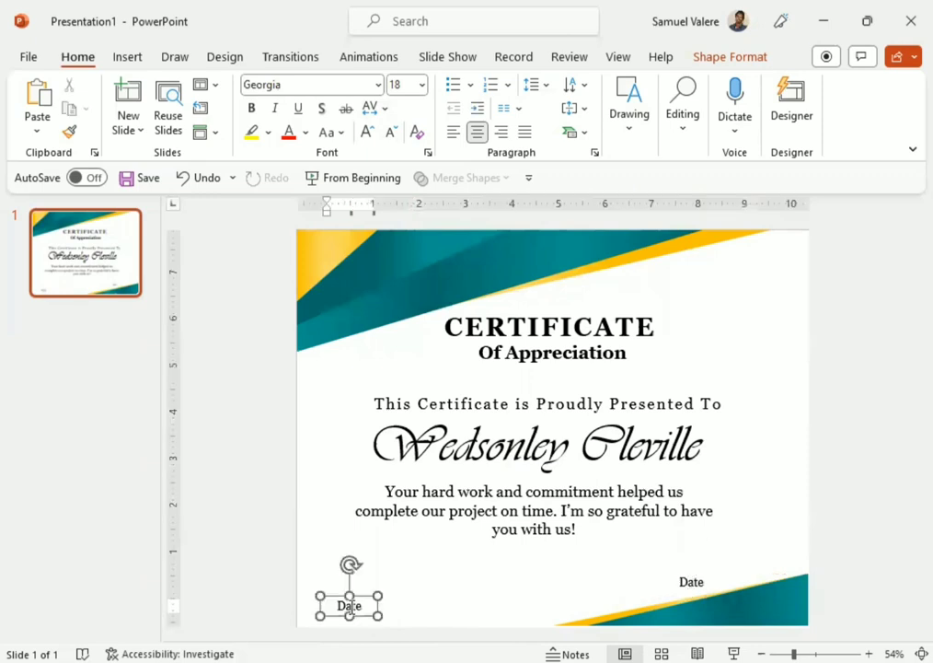
mouse_move(362, 615)
left_mouse_down()
mouse_move(364, 594)
mouse_move(608, 593)
mouse_move(388, 594)
mouse_move(397, 596)
left_mouse_up()
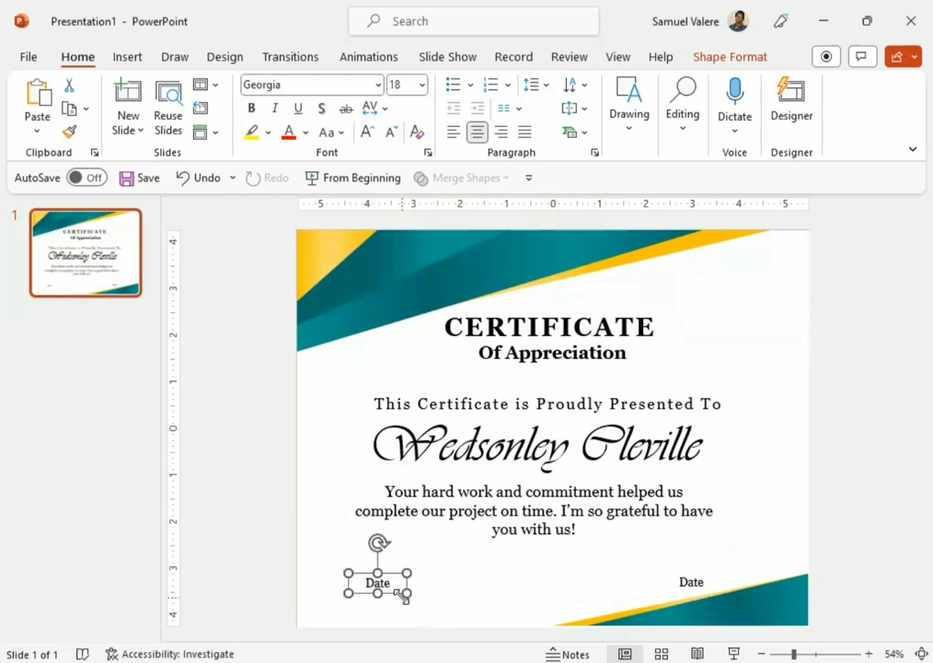
double_click(696, 581)
type("Sign")
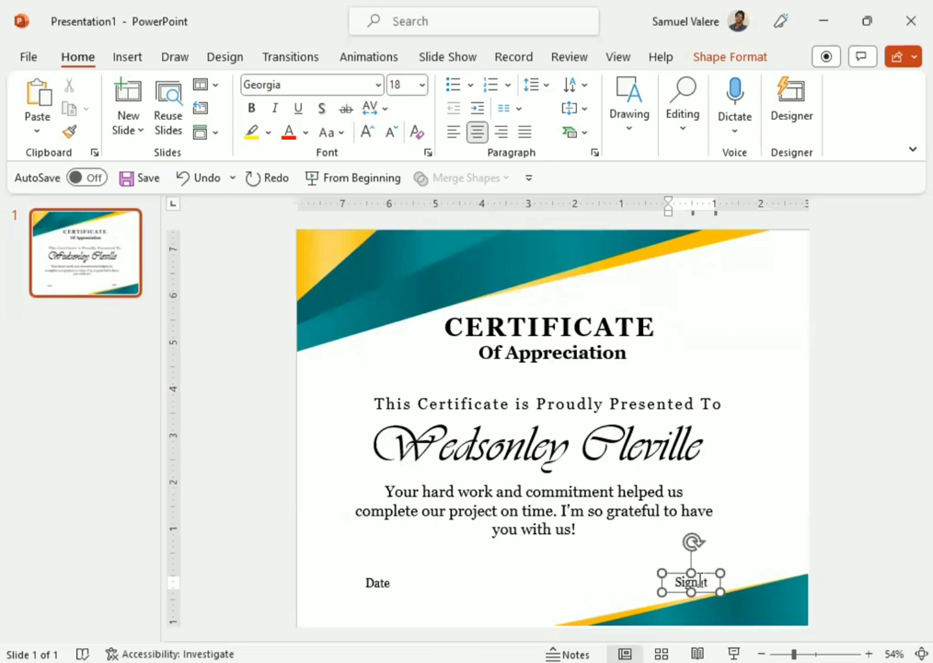
type("ature")
left_click_drag(721, 588, 735, 589)
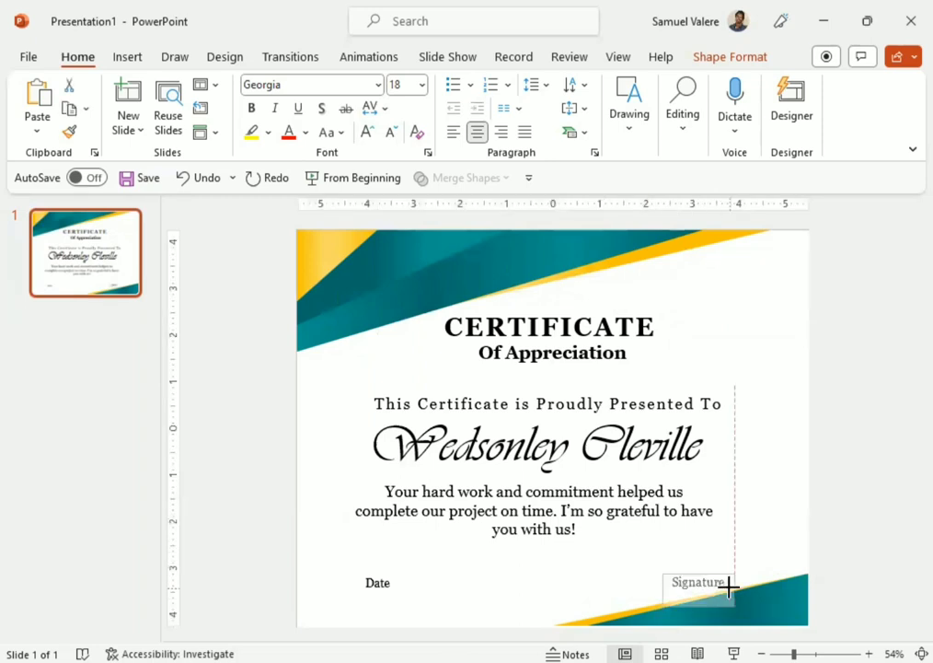
Step: Draw a black line just above the Date label
left_click(135, 61)
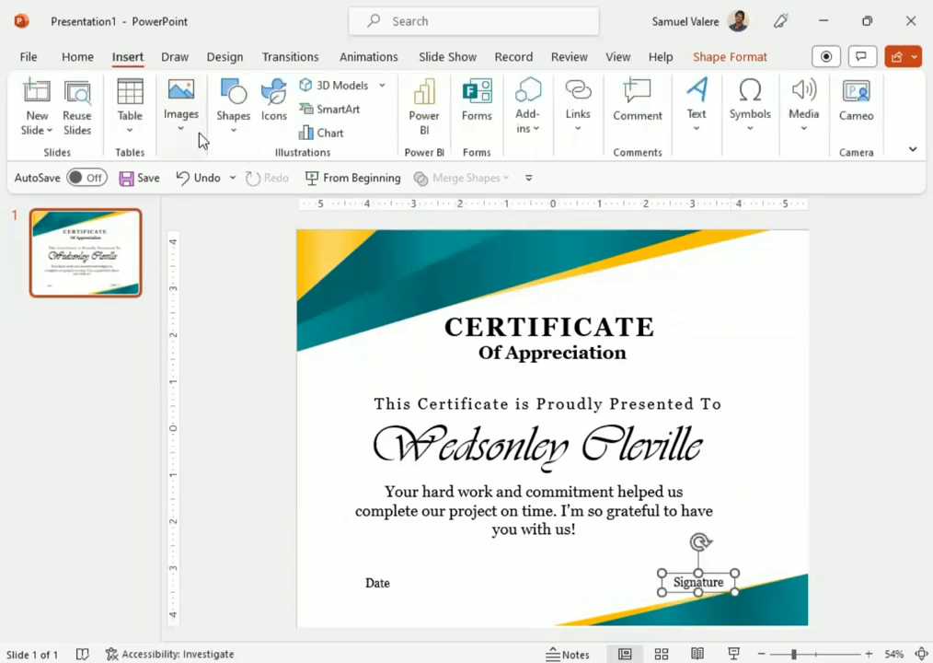
left_click(235, 133)
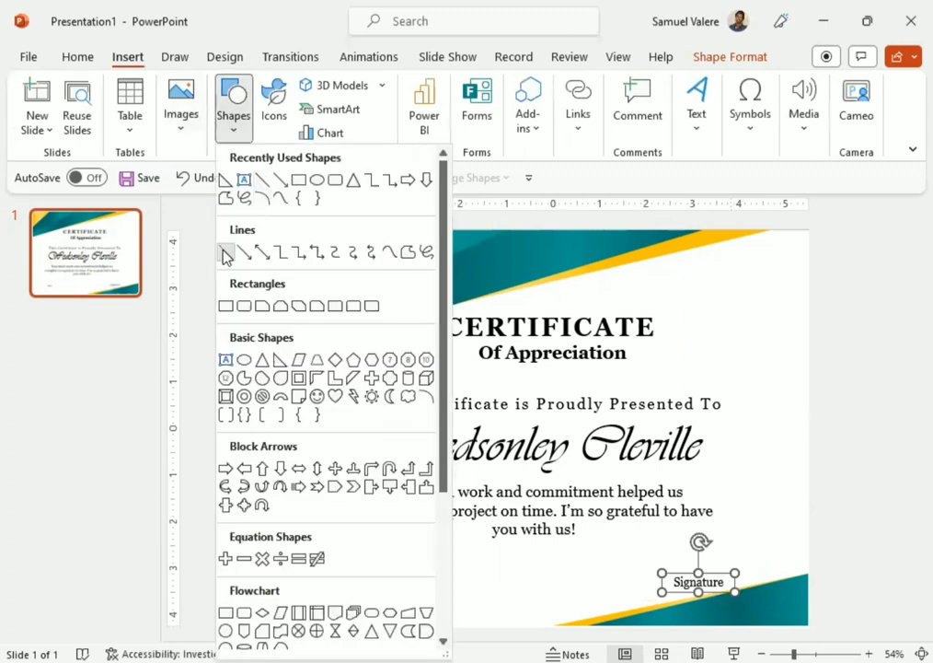
left_click(225, 257)
mouse_move(348, 569)
left_mouse_down()
mouse_move(419, 570)
mouse_move(387, 574)
left_mouse_up()
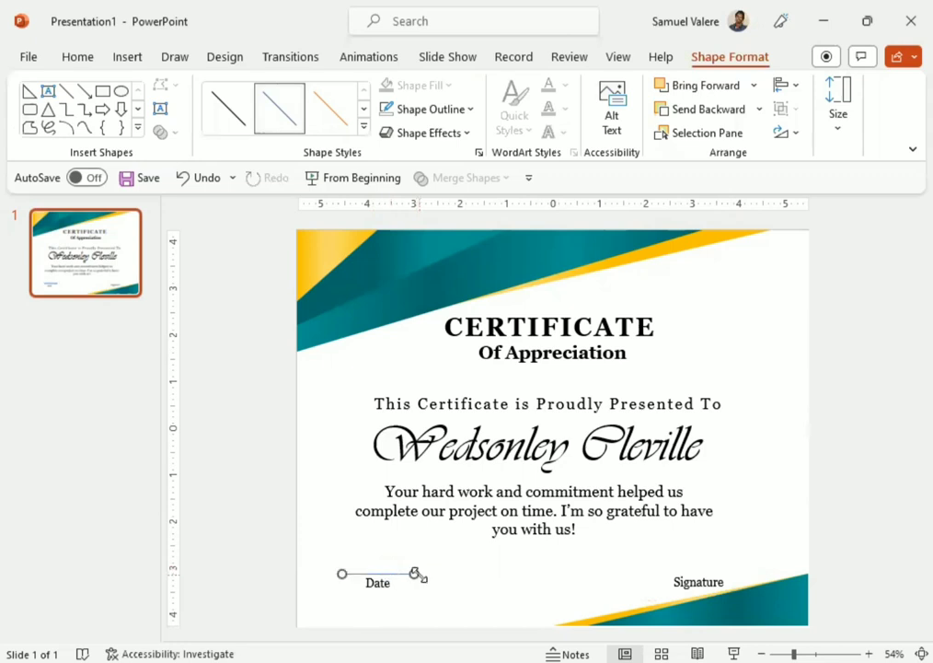
left_click(472, 109)
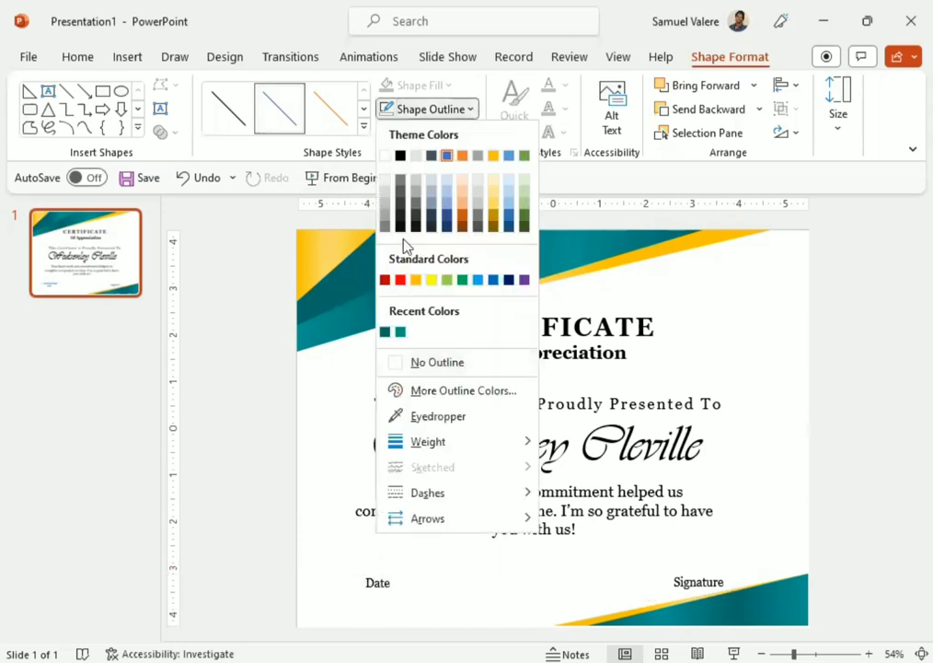
left_click(400, 152)
key("Down")
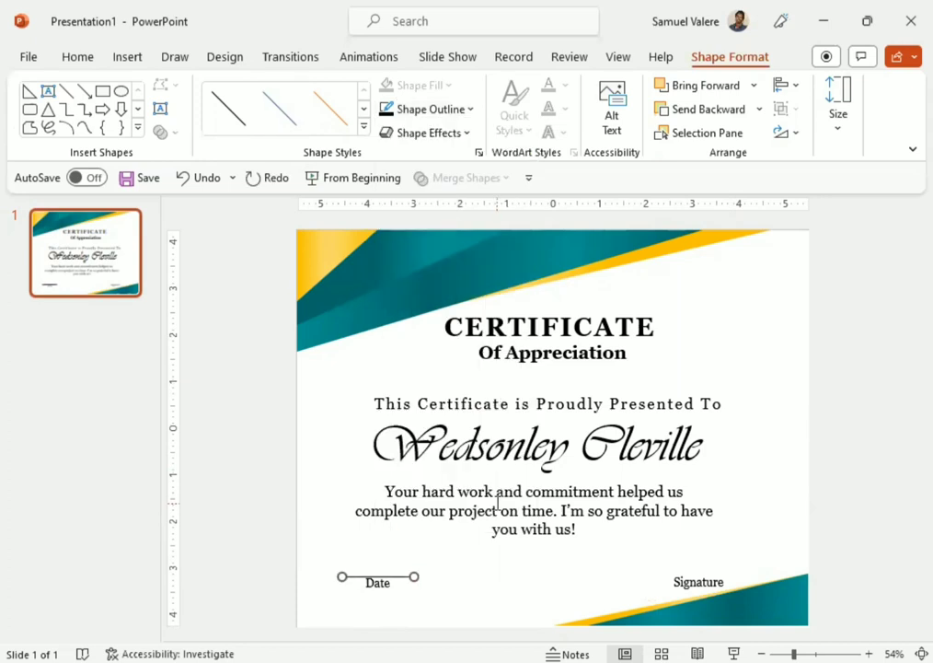
Step: Straighten the Date line so it runs horizontally
left_click(413, 577)
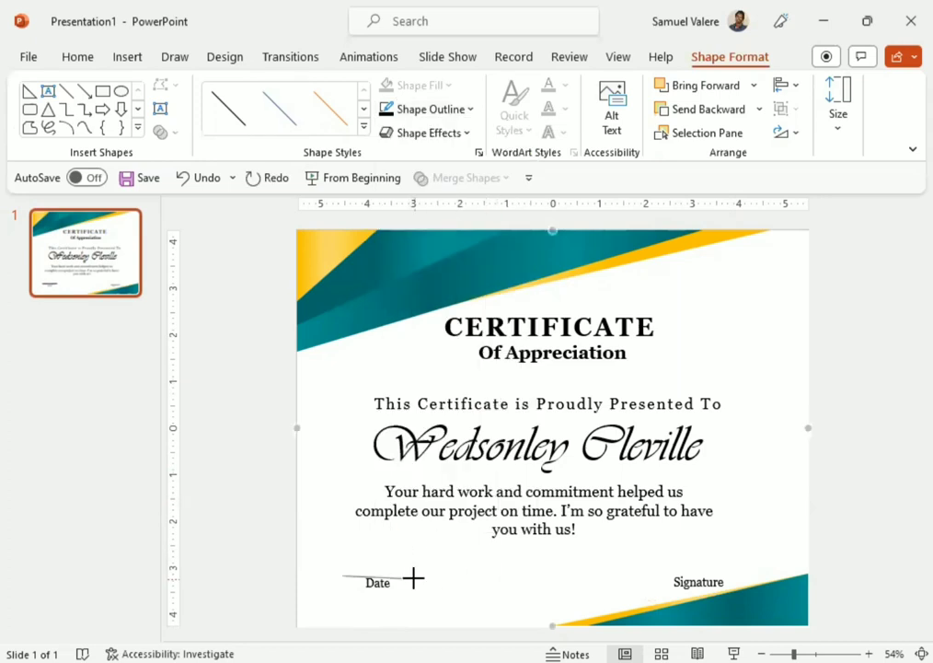
left_click_drag(413, 577, 417, 576)
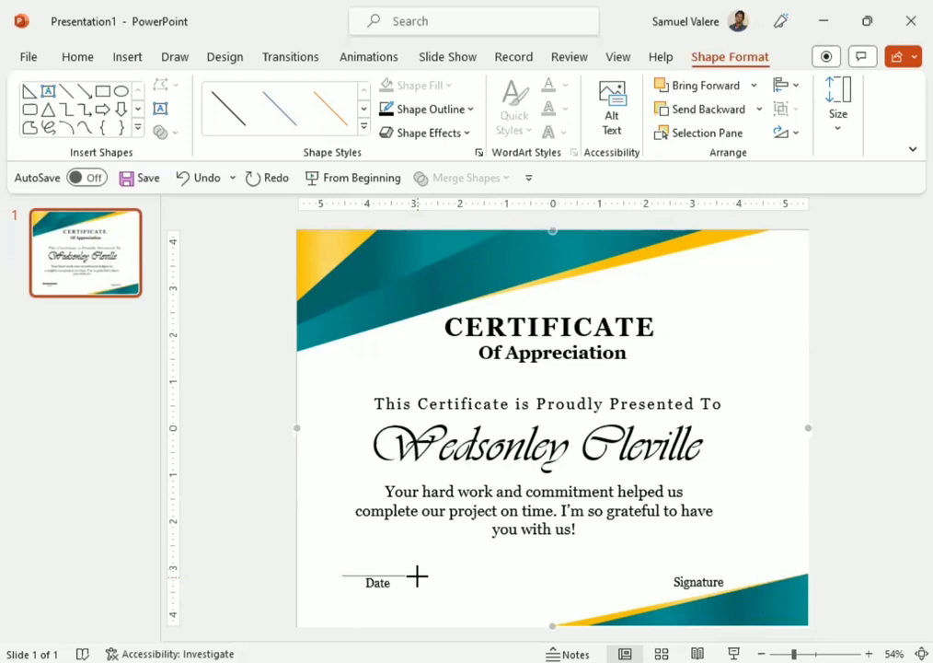
left_click_drag(417, 577, 402, 582)
key("ctrl+z")
key("Right")
Step: Duplicate the Date line and position the copy above the Signature label
key("ctrl+d")
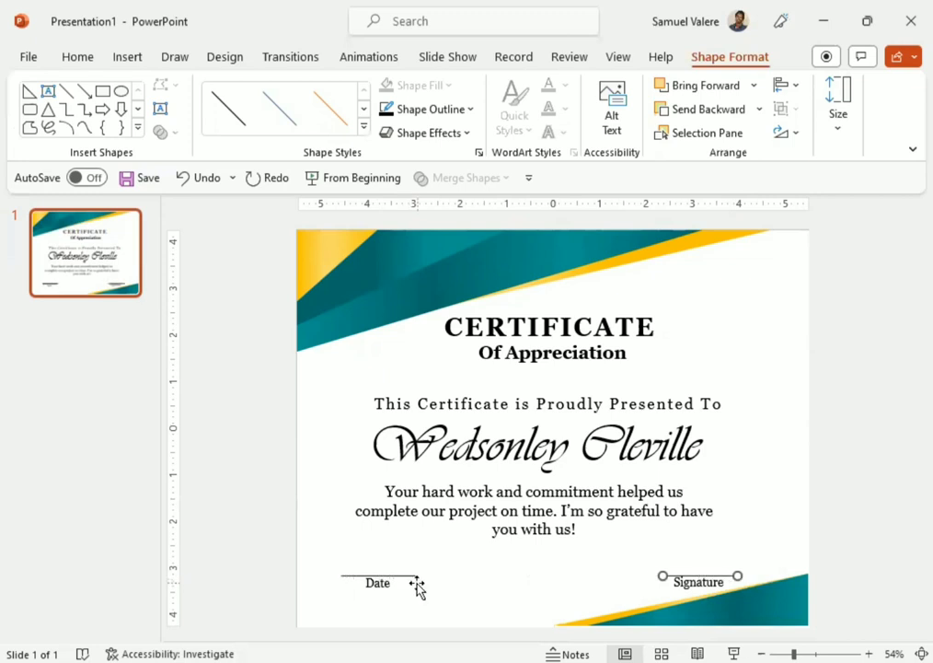
left_click_drag(662, 576, 659, 571)
left_click(343, 575)
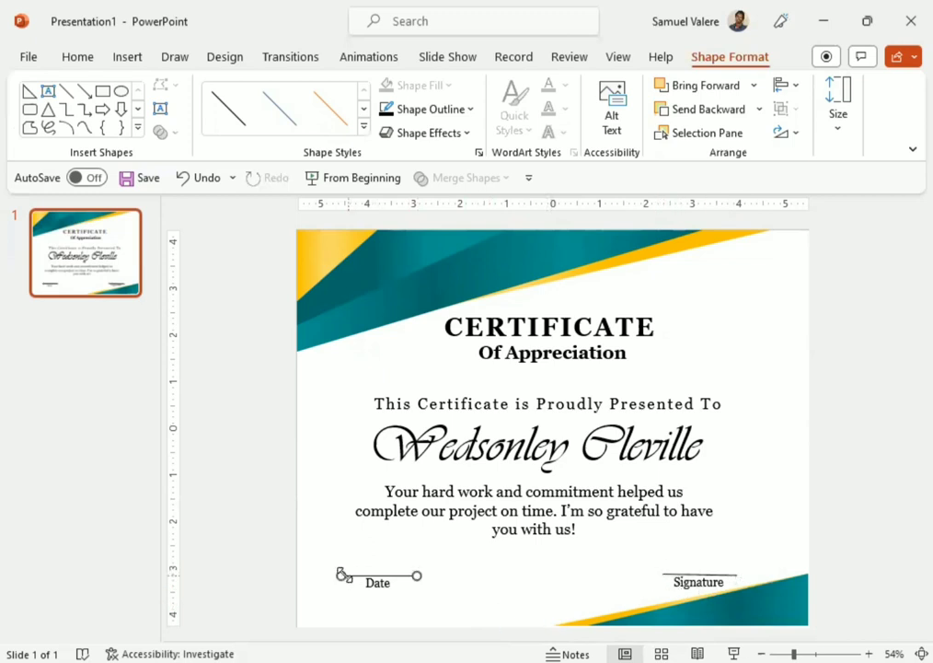
left_click(337, 575)
left_click(337, 575)
Step: Draw a seal star from Stars and Banners beside the CERTIFICATE title, resized with adjusted points
left_click(139, 134)
scroll(127, 331, "down", 3)
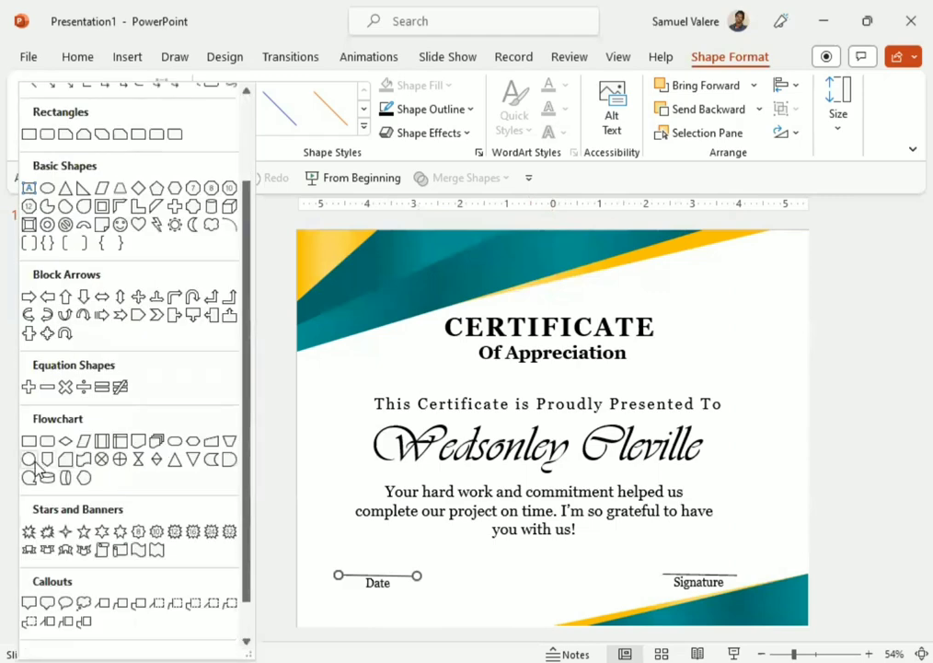
left_click(211, 533)
left_click_drag(692, 280, 804, 384)
left_click_drag(749, 295, 745, 288)
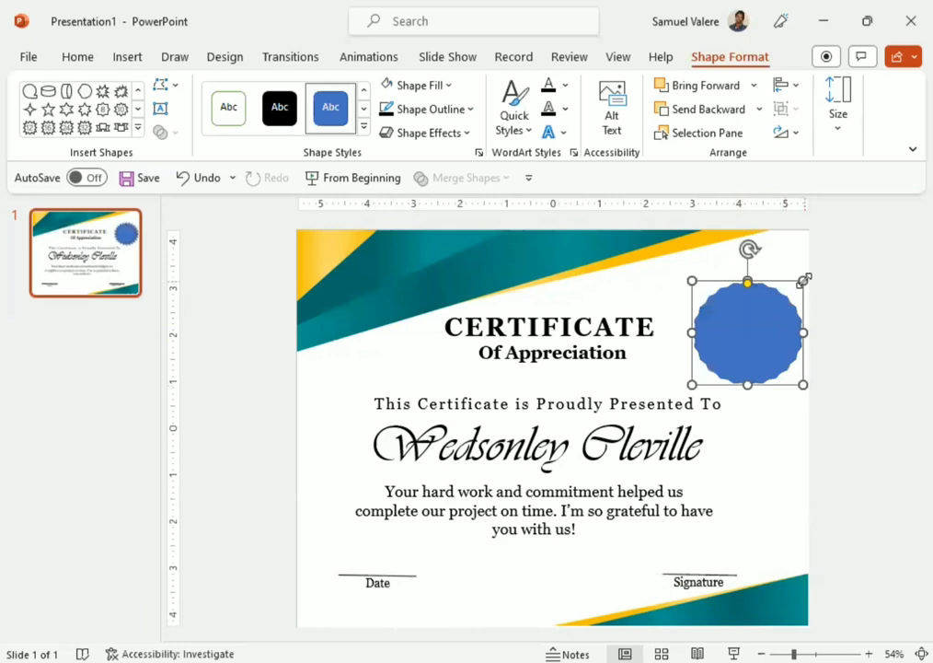
left_click_drag(804, 277, 780, 291)
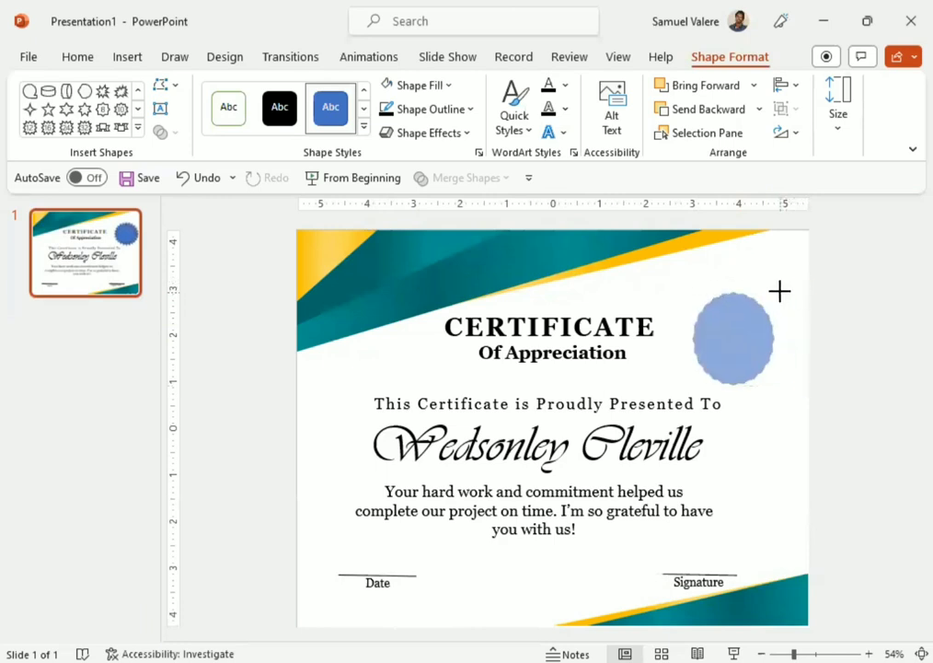
left_click_drag(733, 348, 742, 327)
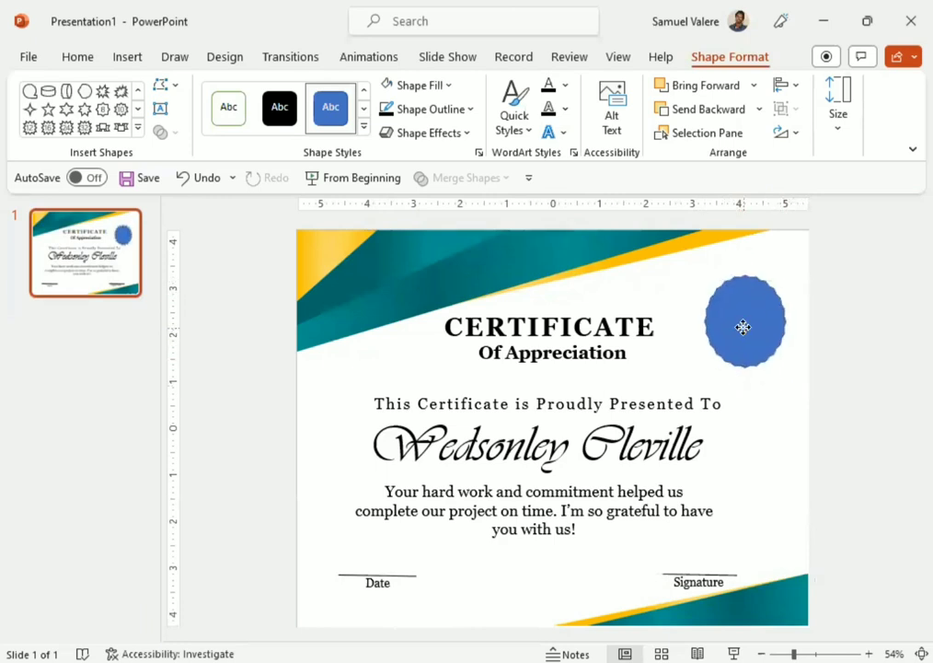
left_click_drag(744, 273, 745, 283)
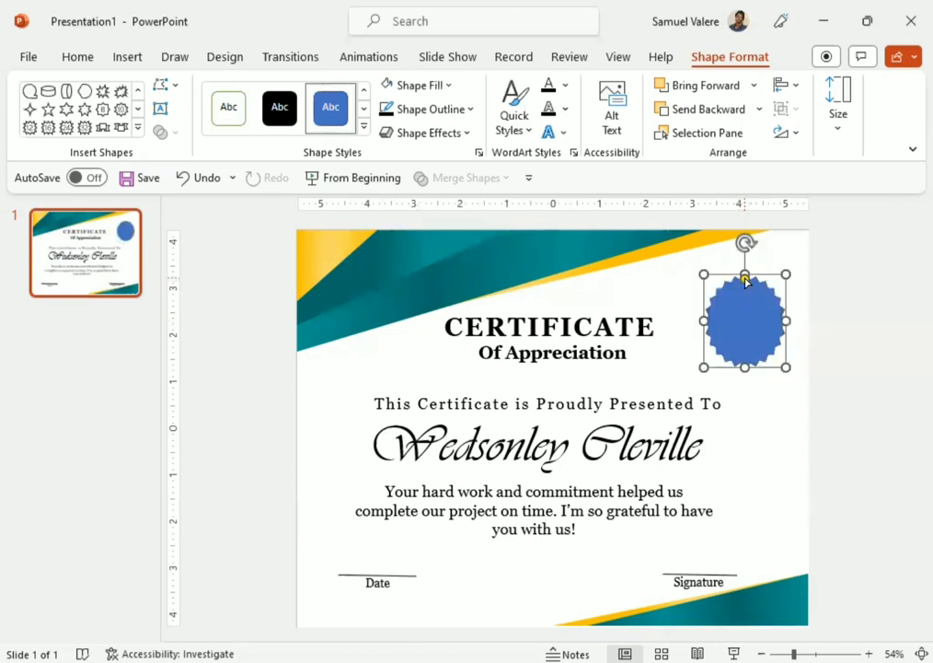
Step: Remove the seal's outline and fill it with a dark blue gradient
left_click(472, 110)
left_click(401, 363)
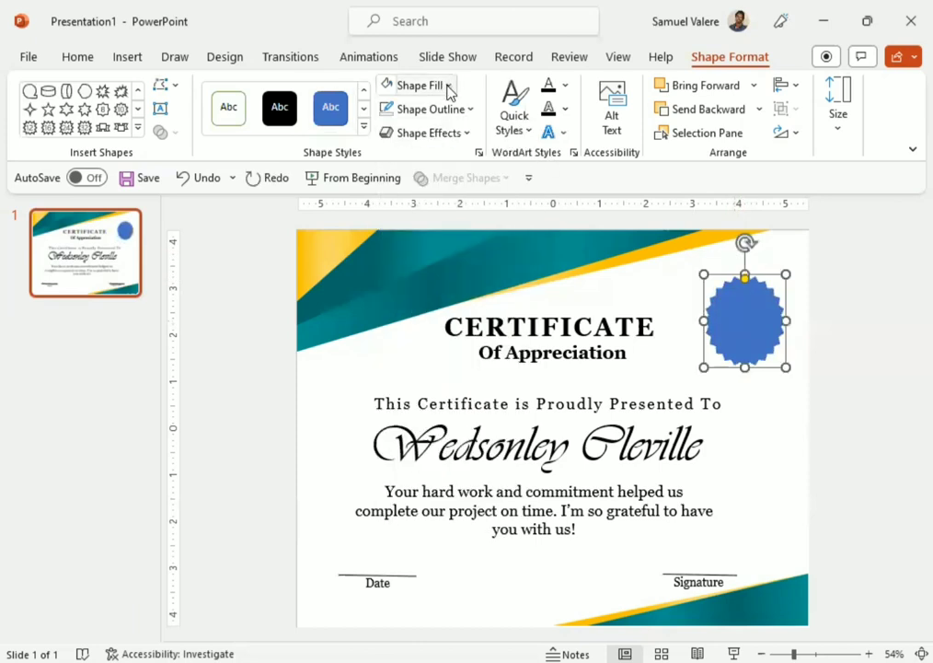
left_click(449, 88)
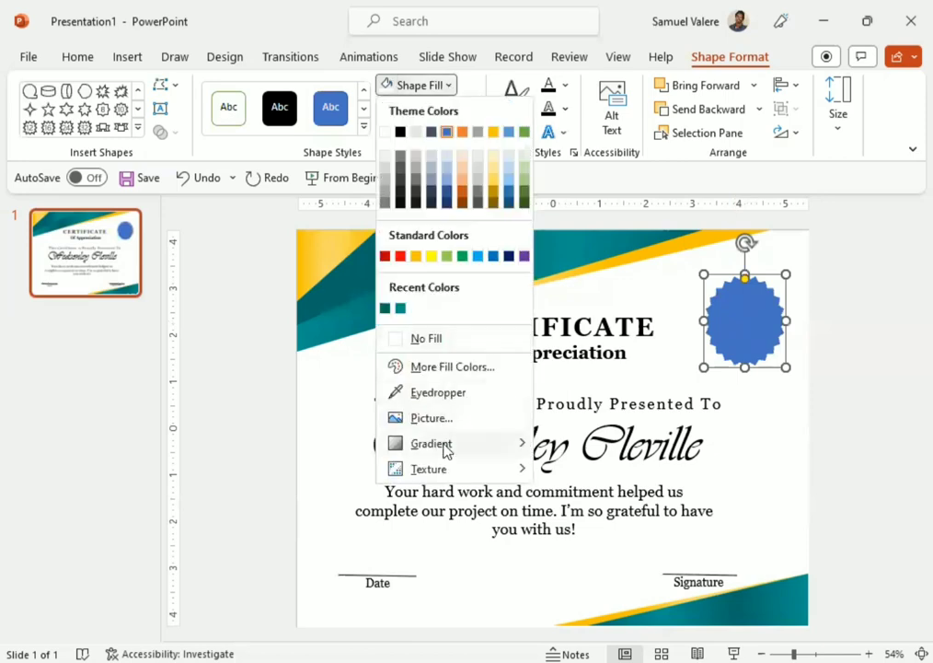
mouse_move(446, 450)
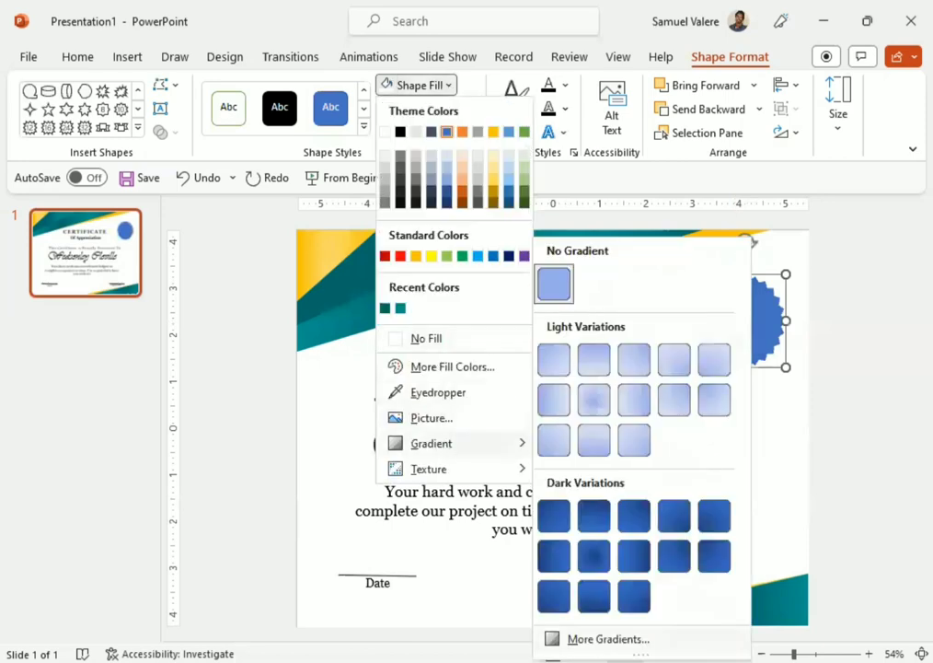
left_click(596, 596)
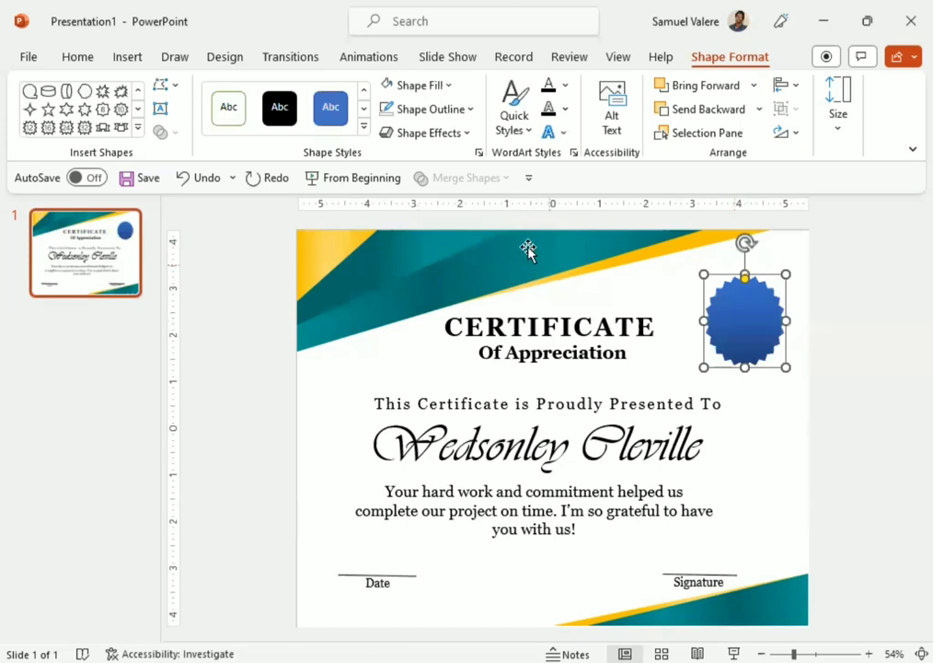
Step: Open the seal's More Gradients settings in Format Shape and select the rightmost stop
left_click(471, 111)
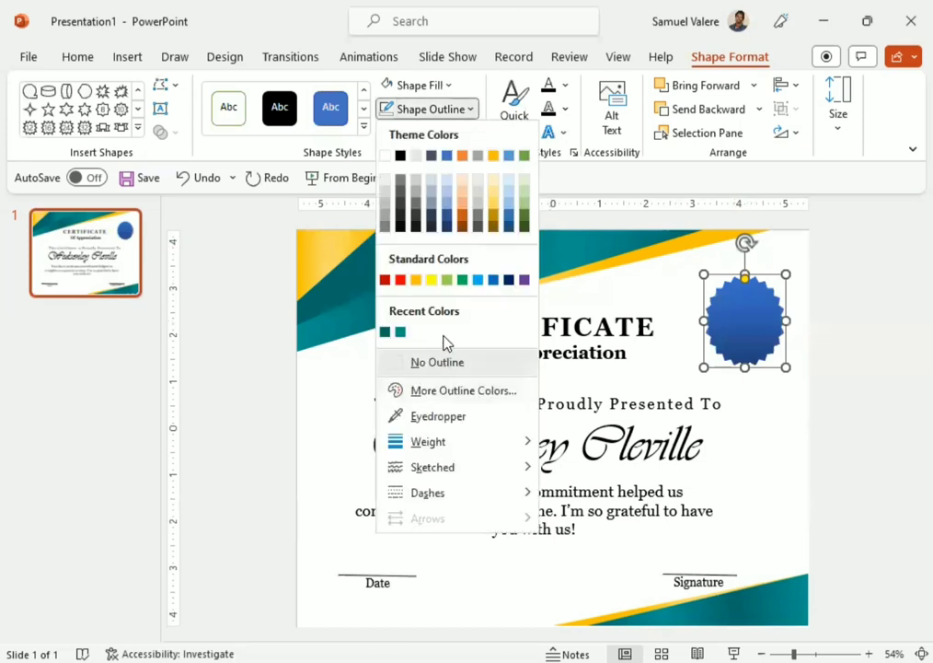
left_click(446, 86)
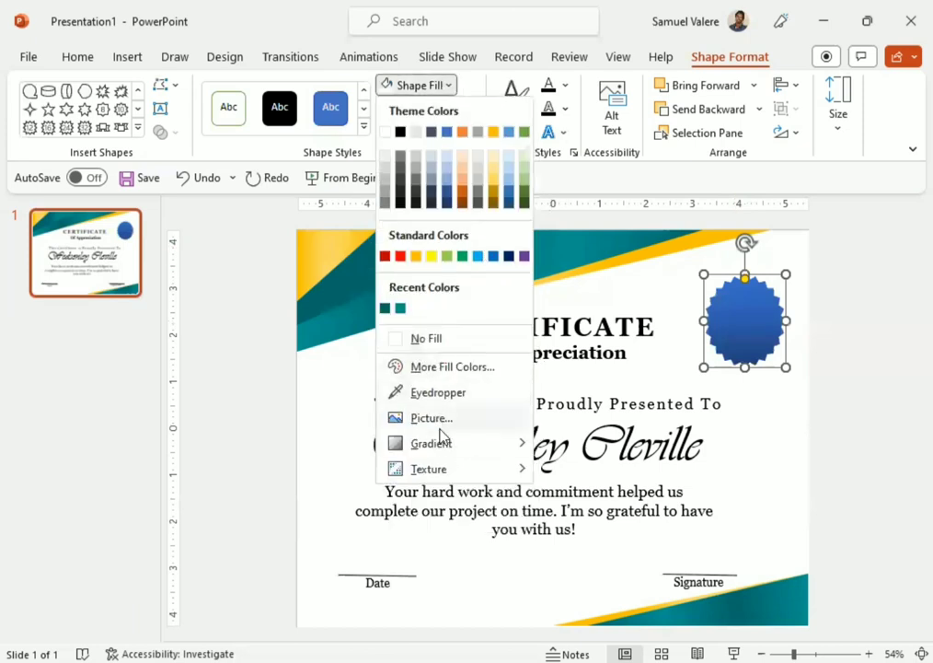
mouse_move(438, 445)
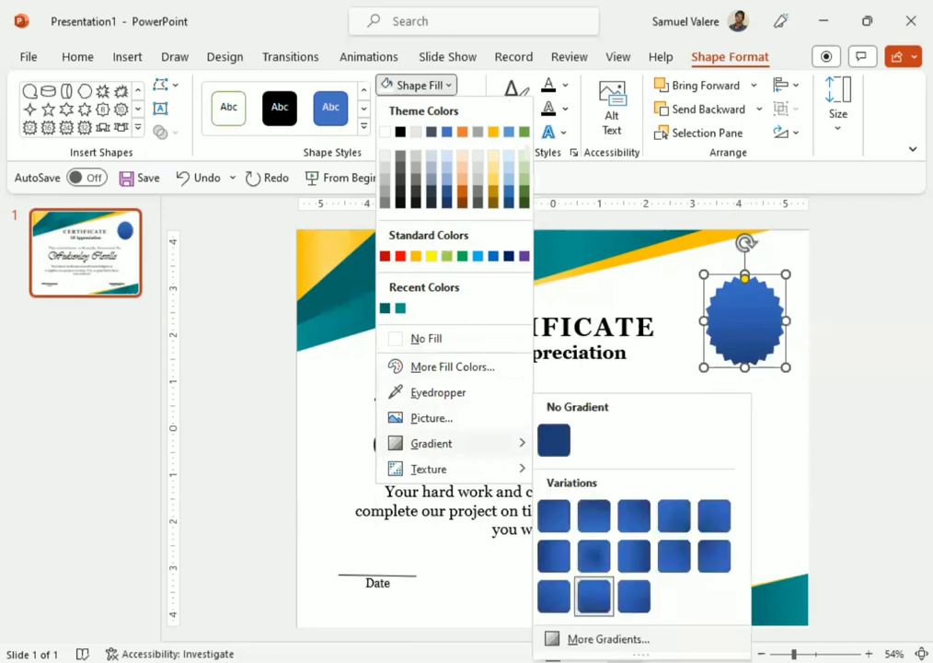
left_click(608, 637)
left_click(831, 614)
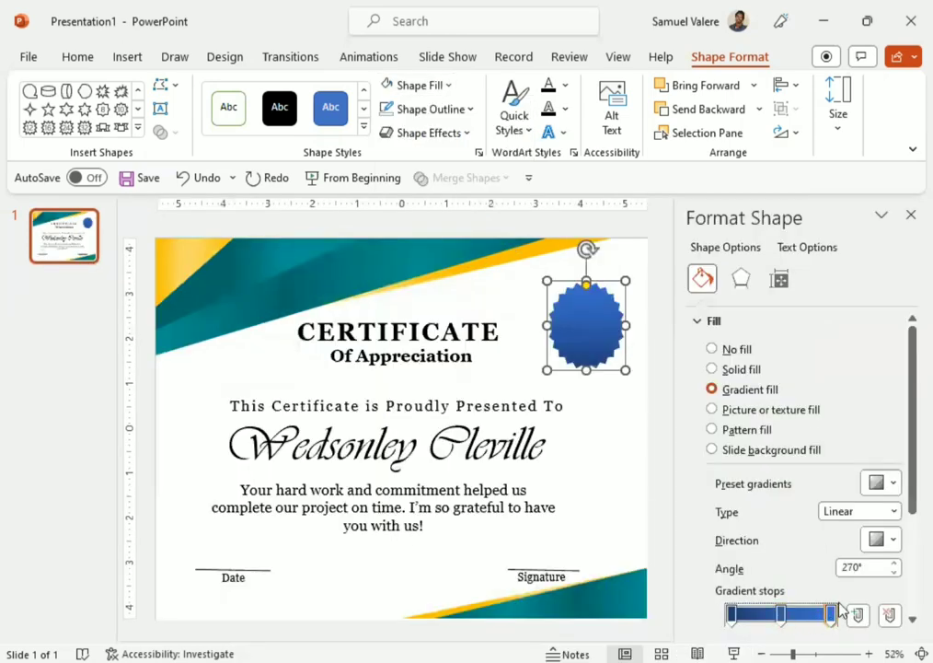
Step: Recolour the right, middle and left gradient stops teal, shift the middle stop right, add one near 35%
scroll(790, 501, "down", 3)
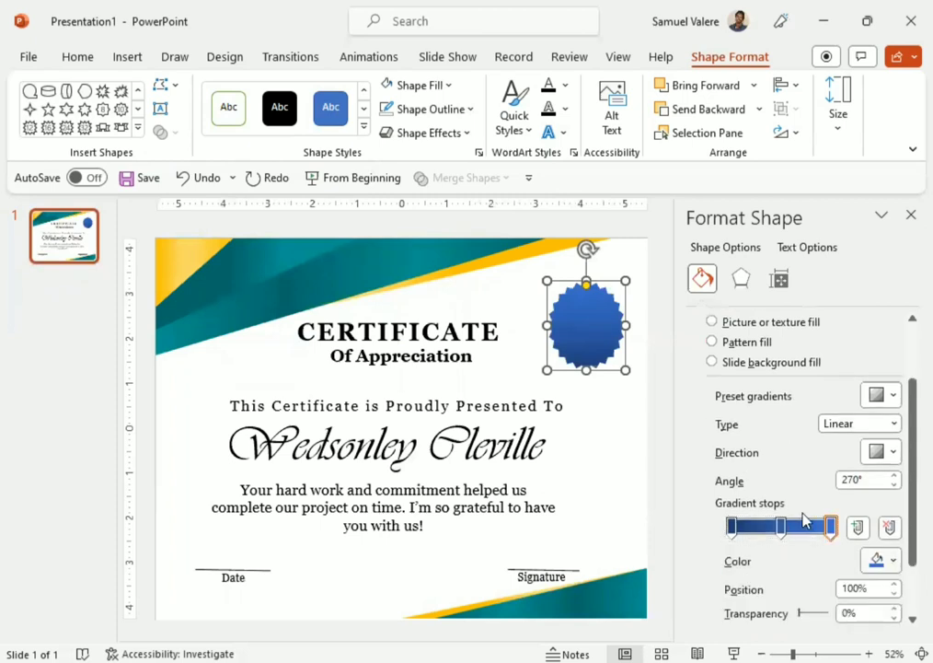
left_click(894, 561)
left_click(783, 489)
left_click(781, 529)
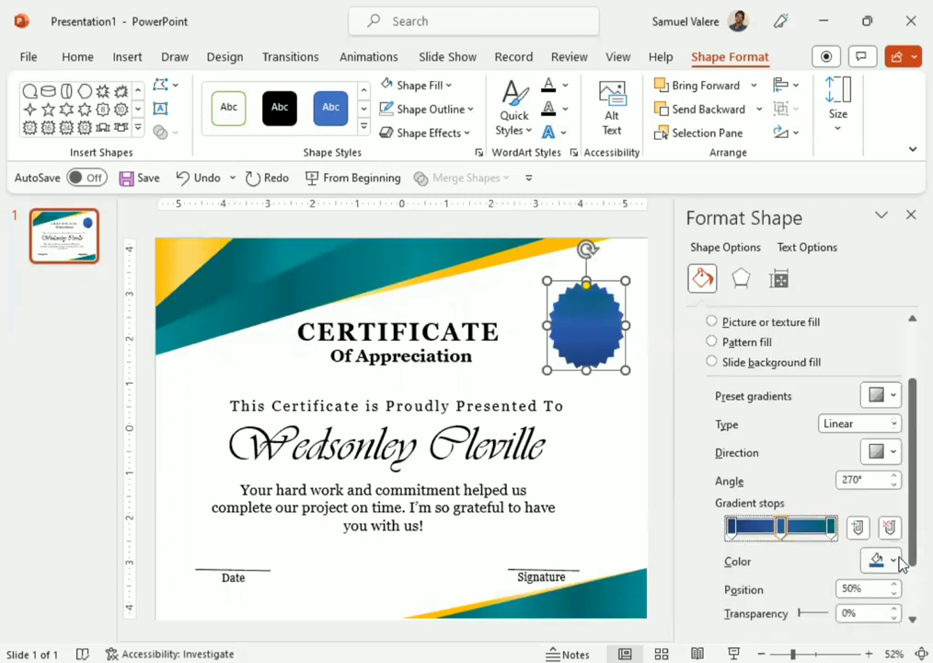
left_click(892, 560)
left_click(784, 489)
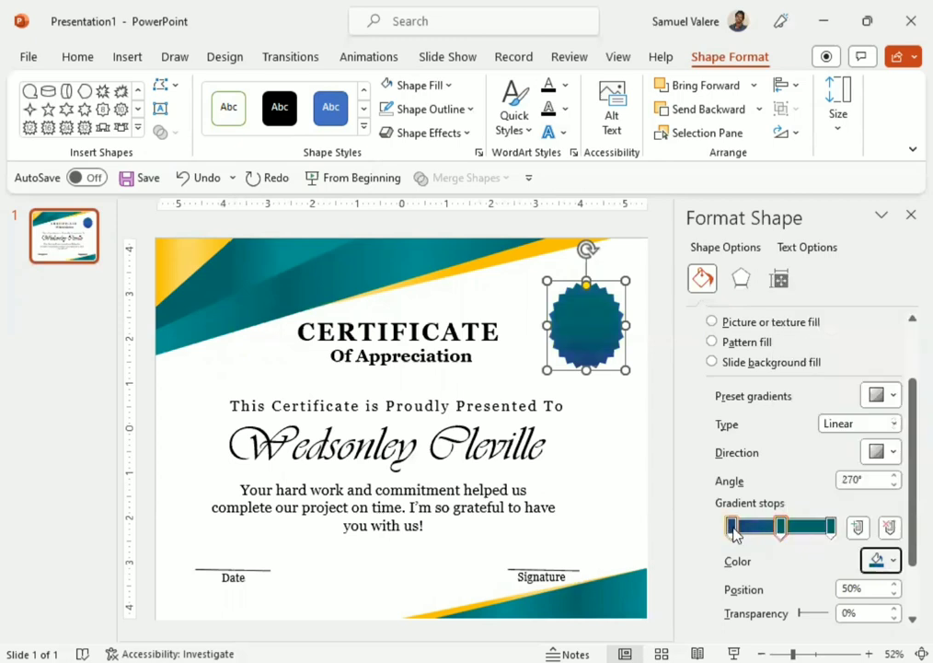
left_click(731, 526)
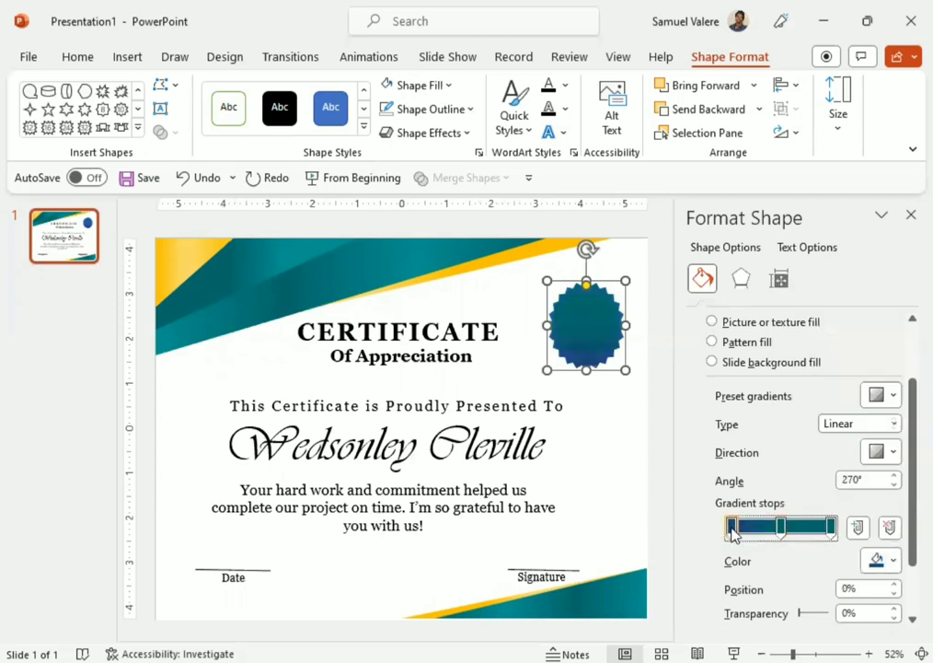
left_click(798, 497)
left_click_drag(783, 526, 794, 530)
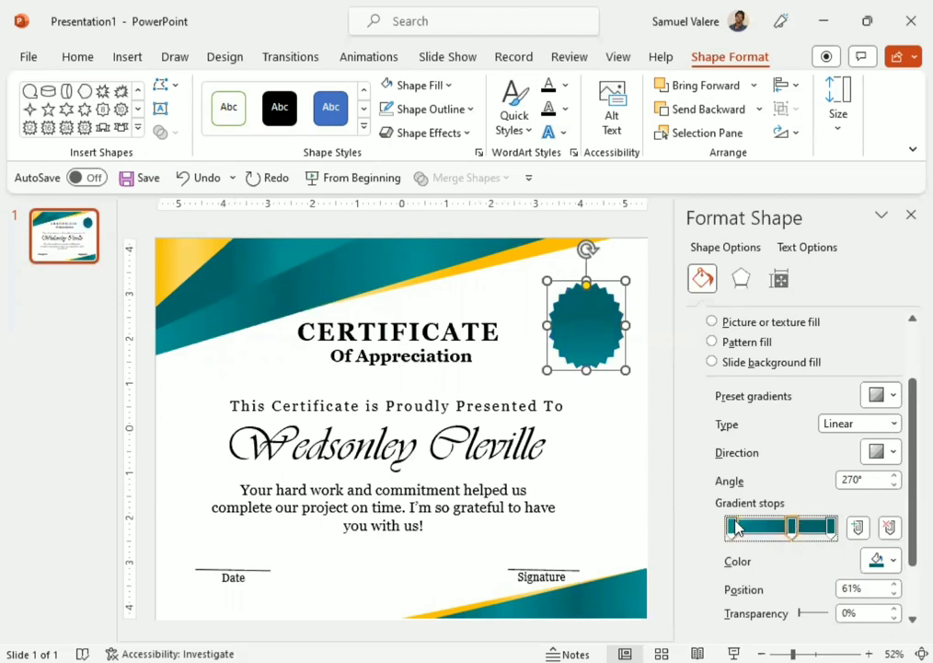
left_click_drag(735, 527, 770, 534)
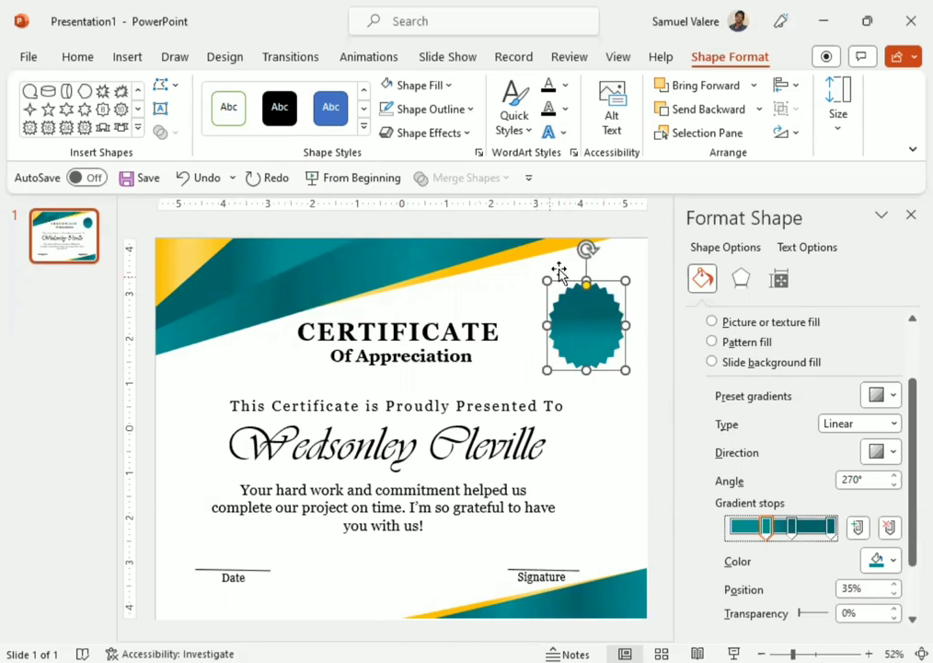
Step: Recolour the 35%, 61% and 100% gradient stops orange, light gold and gold
left_click(894, 561)
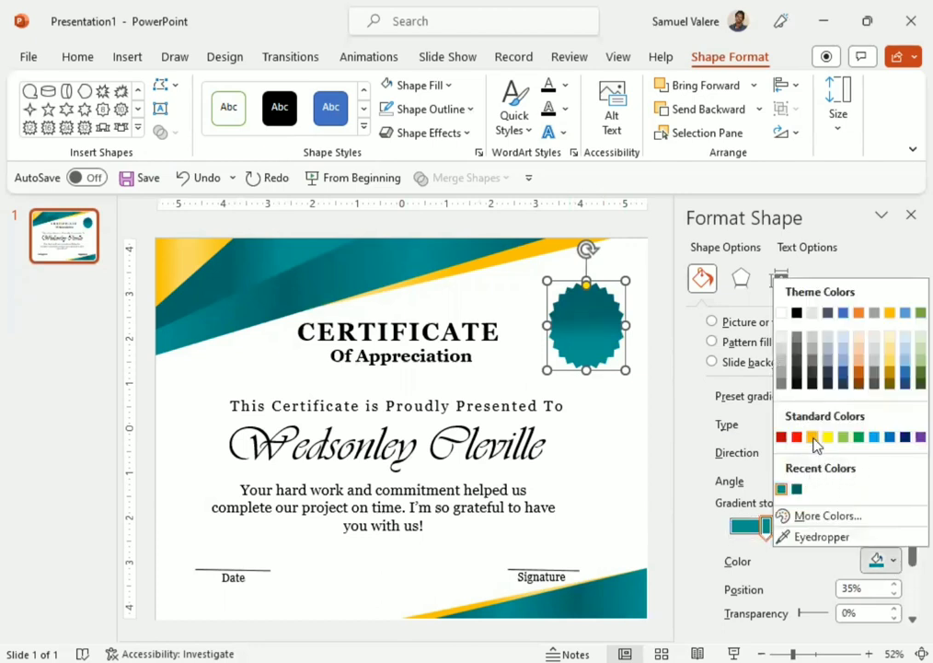
left_click(811, 437)
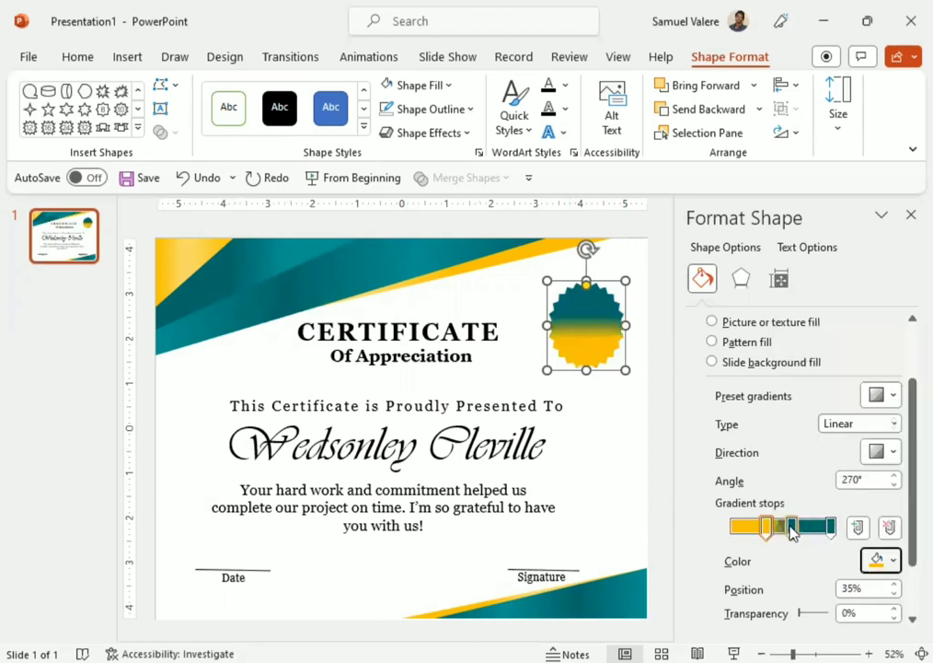
left_click(791, 527)
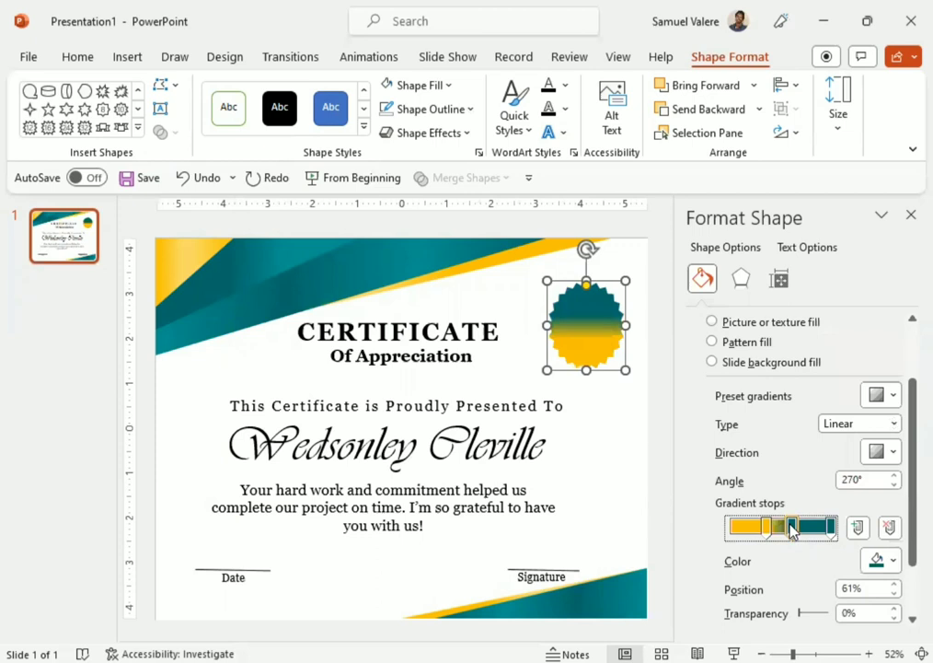
left_click(887, 561)
left_click(888, 362)
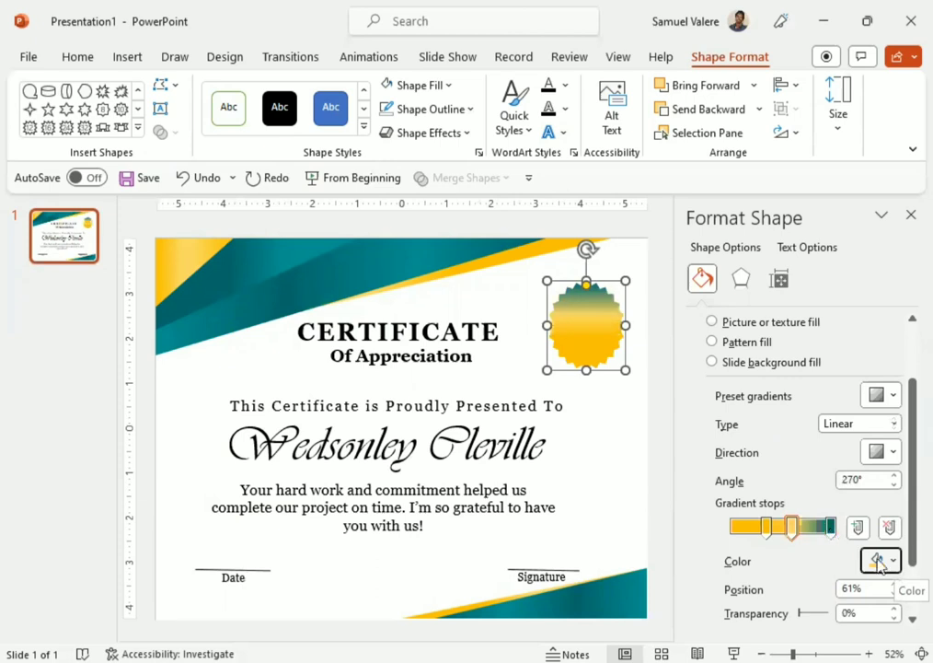
left_click(831, 526)
left_click(881, 559)
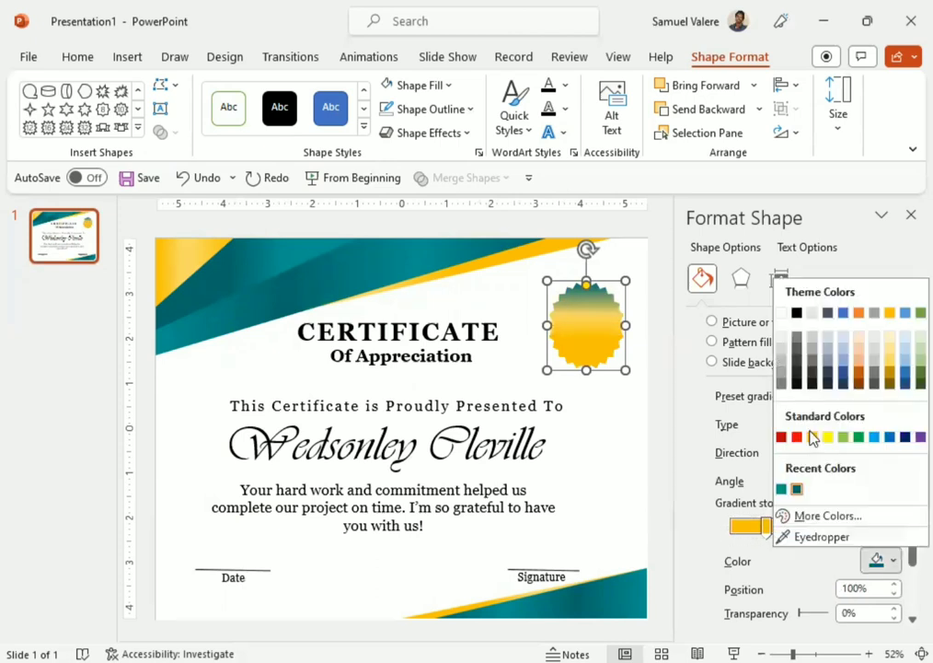
left_click(811, 436)
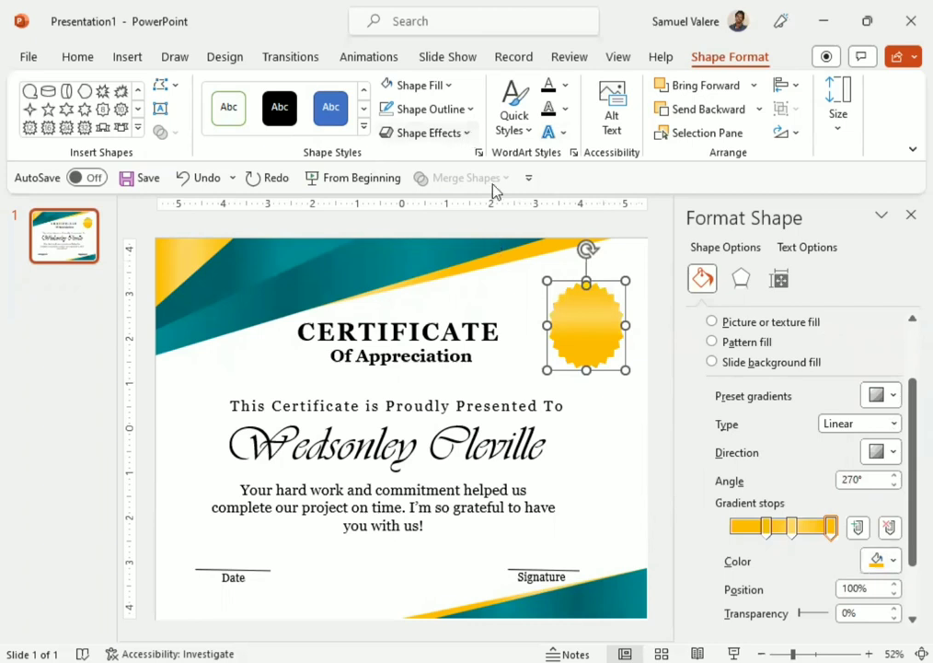
Step: Move the 35% gradient stop to 19% and add a new stop at 49%
left_click(428, 133)
mouse_move(451, 170)
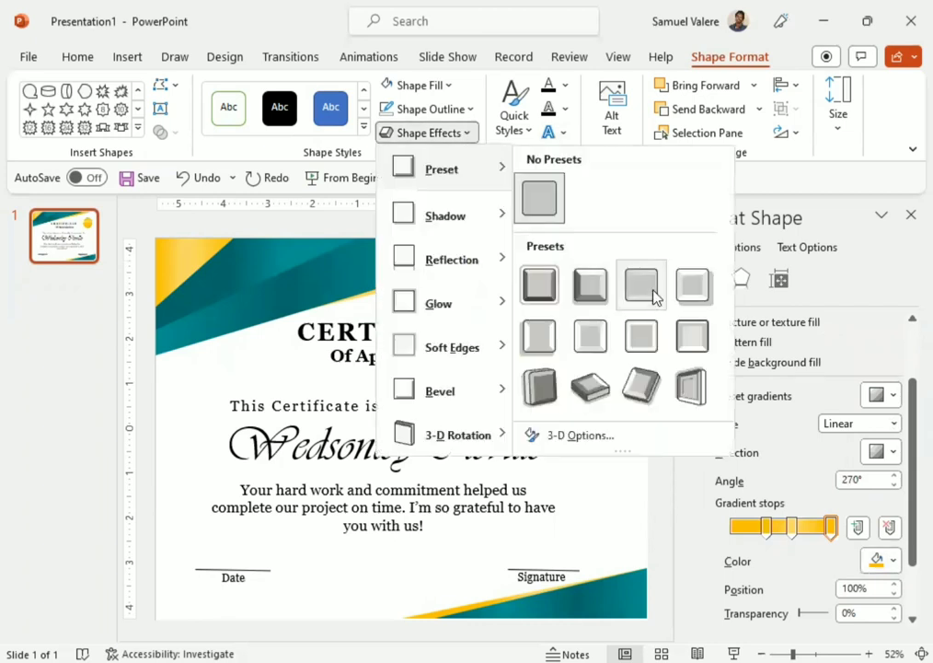
left_click(655, 294)
left_click(766, 526)
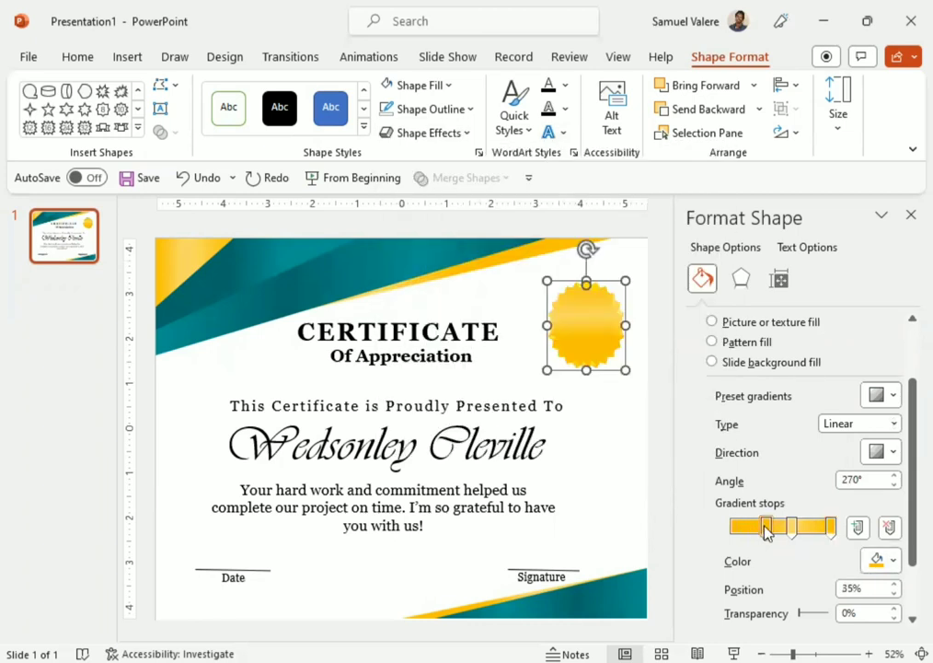
left_click_drag(767, 532, 749, 530)
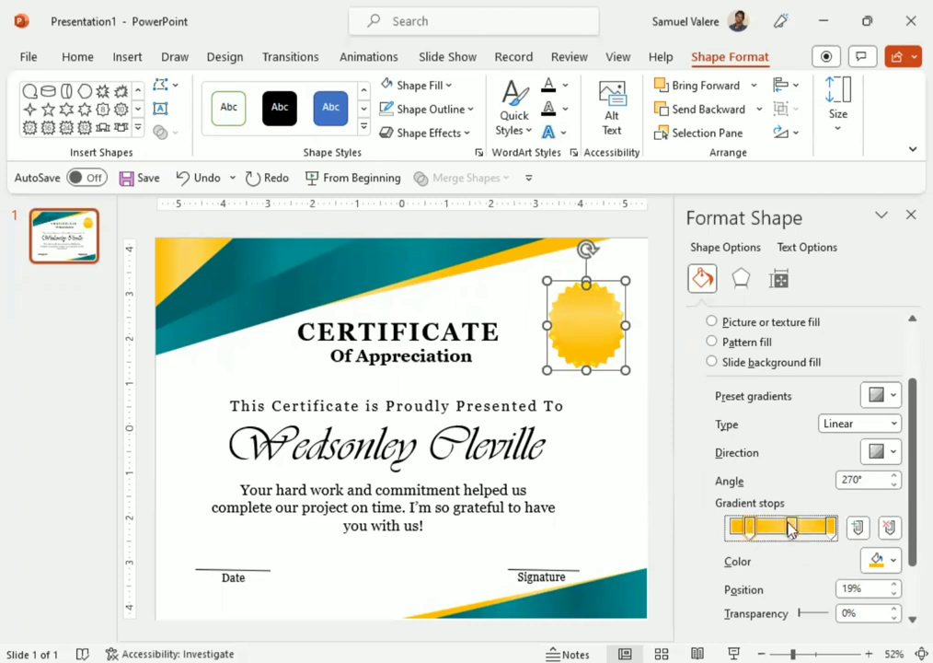
left_click(784, 526)
left_click_drag(780, 532, 777, 532)
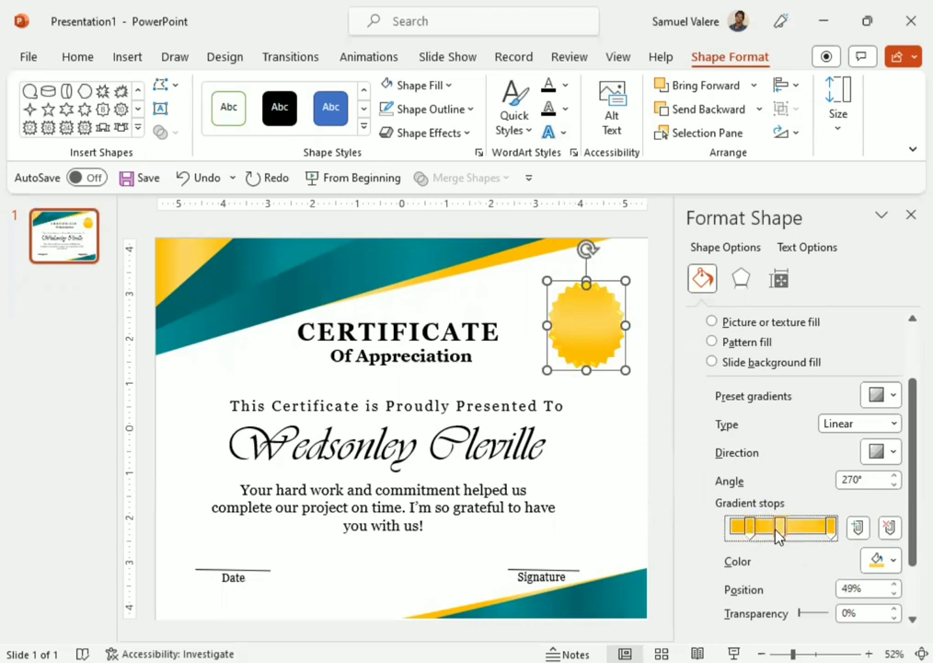
Step: Switch the badge gradient type to Radial and apply a direction preset
left_click(896, 425)
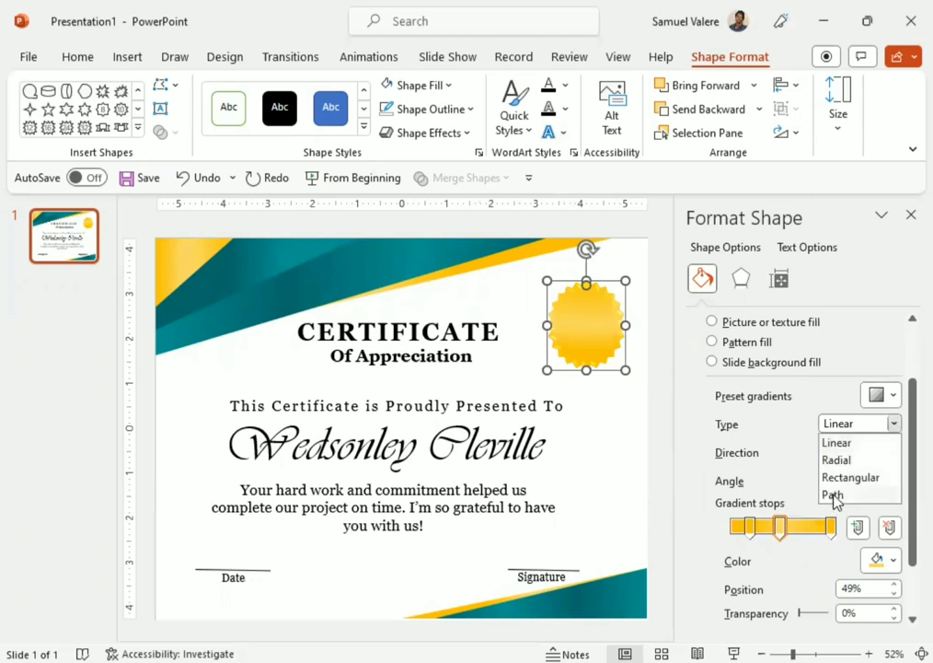
left_click(833, 497)
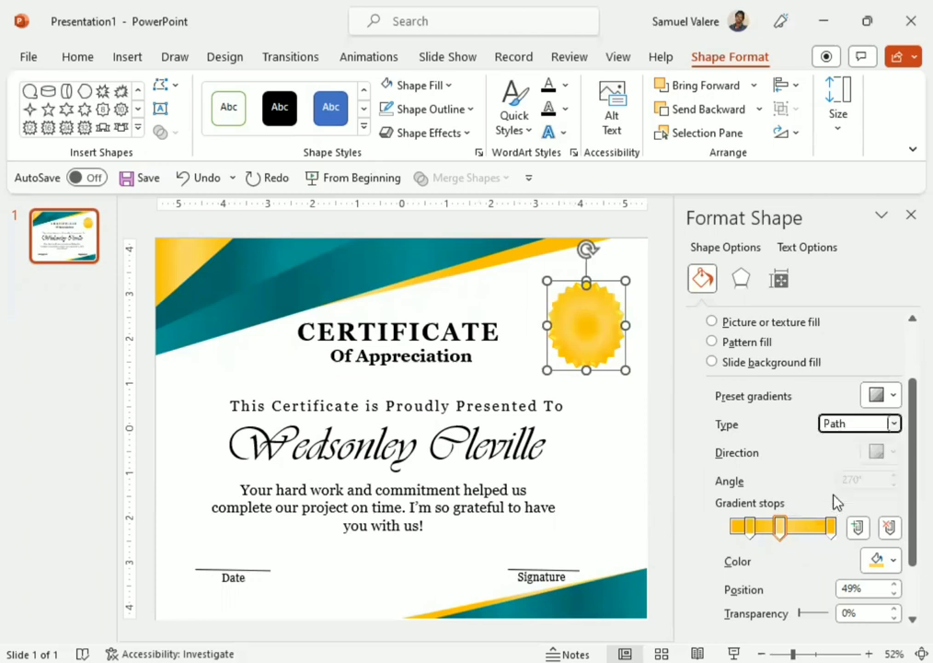
left_click(893, 425)
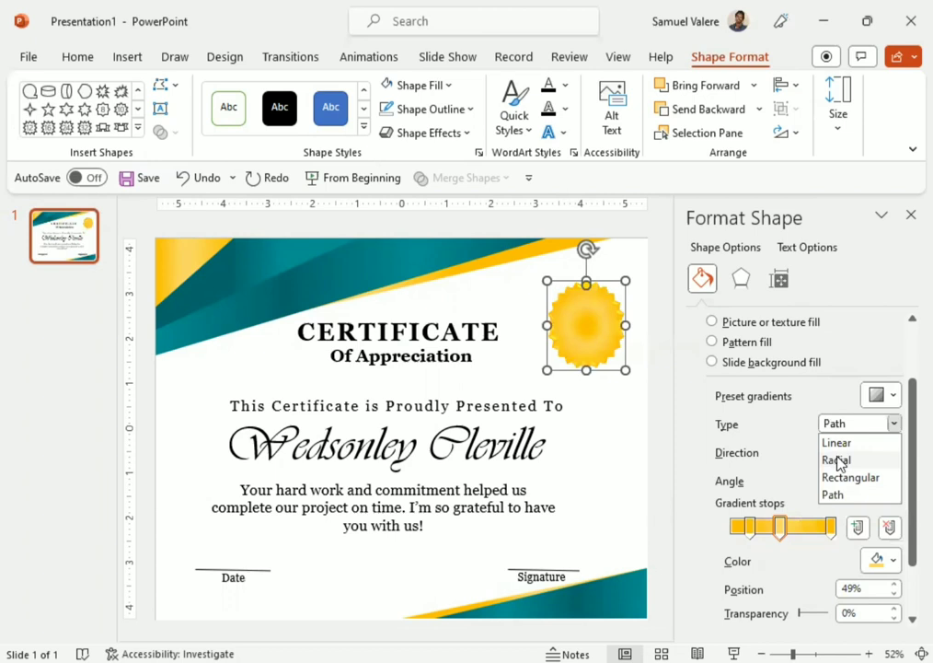
left_click(838, 460)
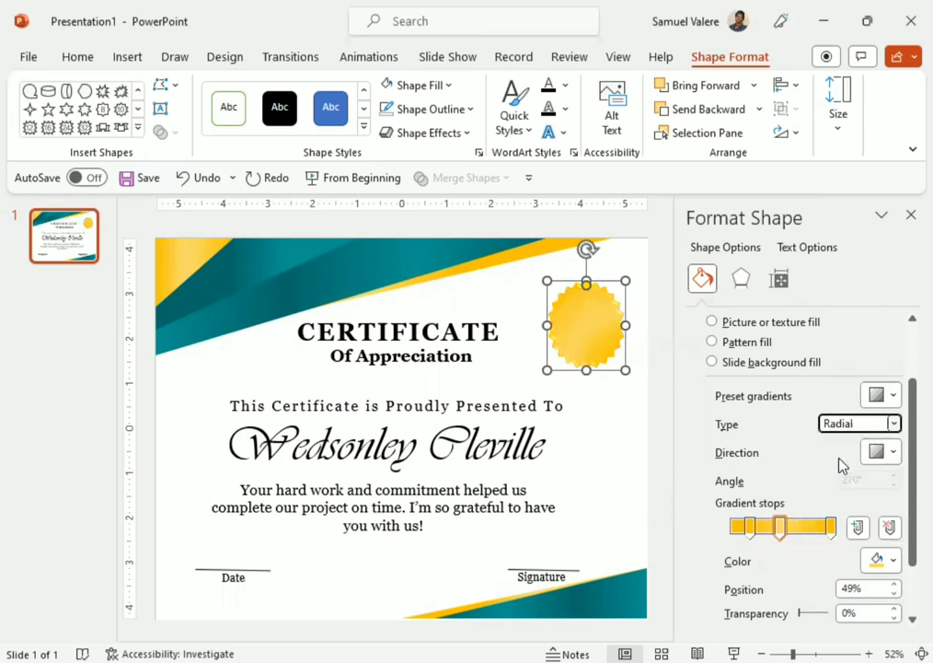
left_click(895, 452)
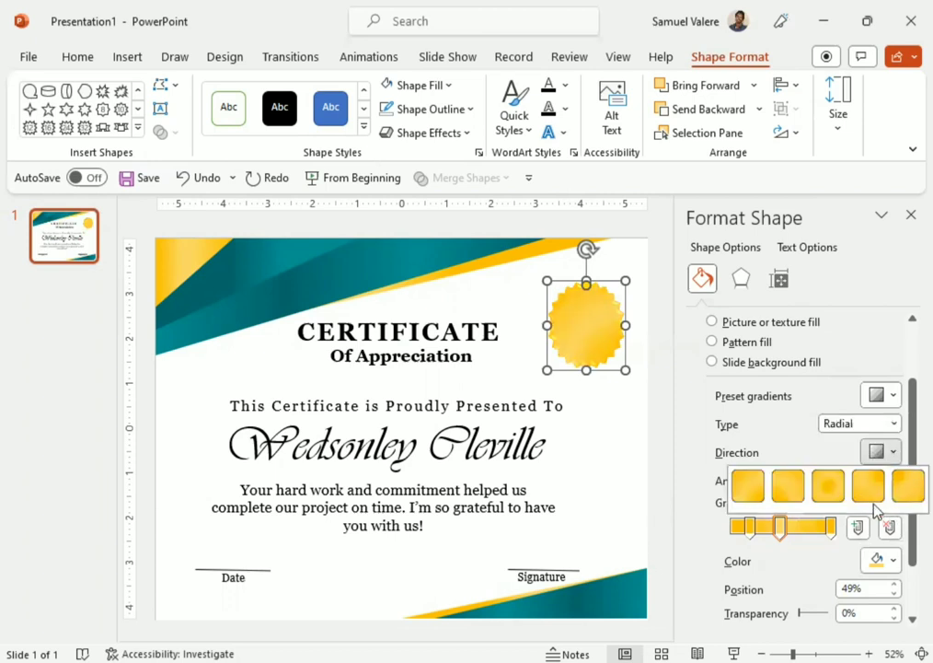
left_click(908, 486)
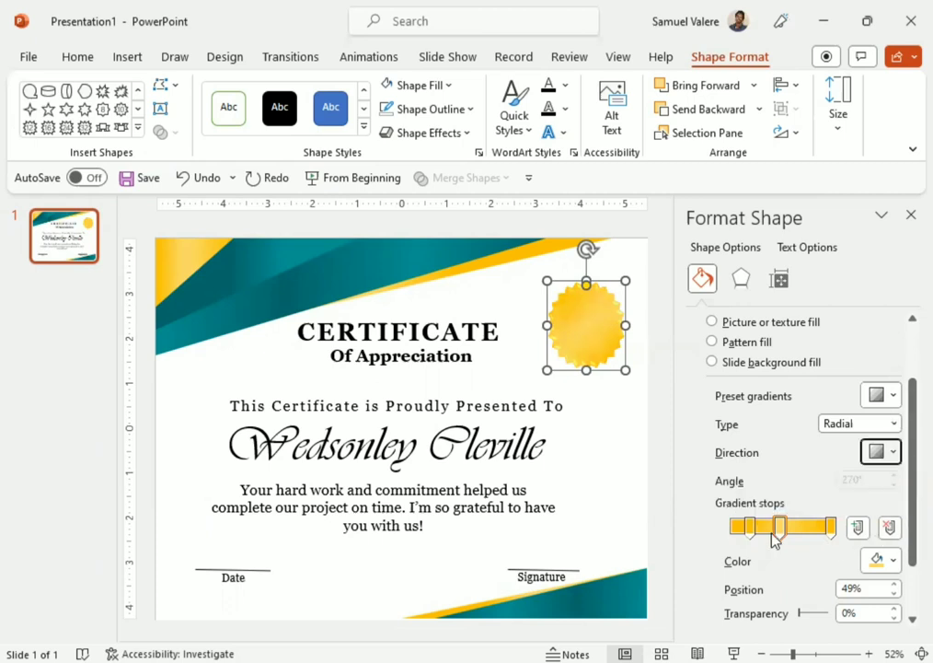
Step: Draw a Flowchart: Connector circle over the starburst badge
left_click(138, 132)
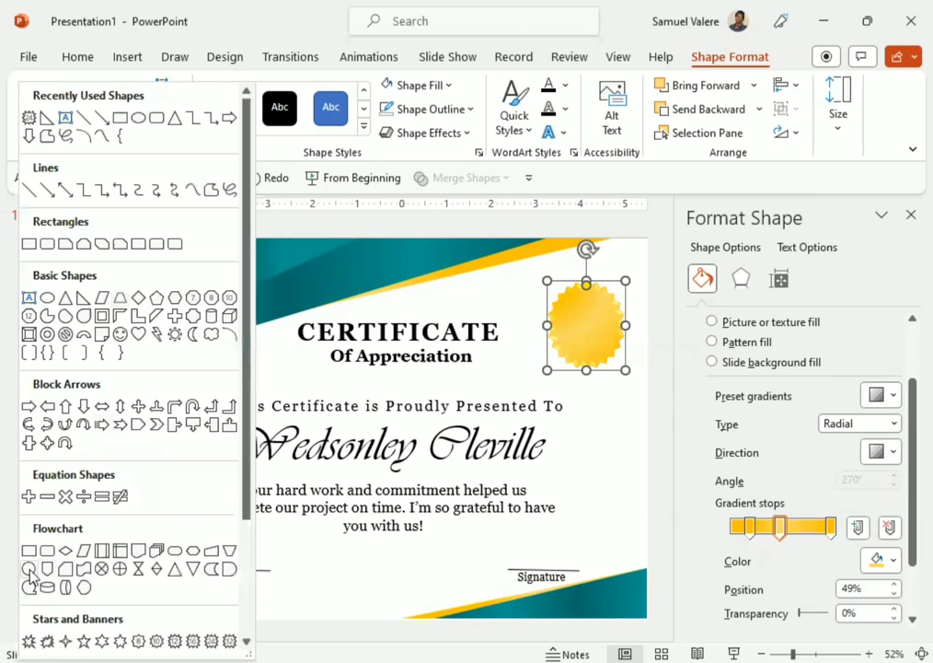
left_click(29, 571)
mouse_move(559, 294)
left_mouse_down()
mouse_move(626, 365)
mouse_move(589, 333)
left_mouse_up()
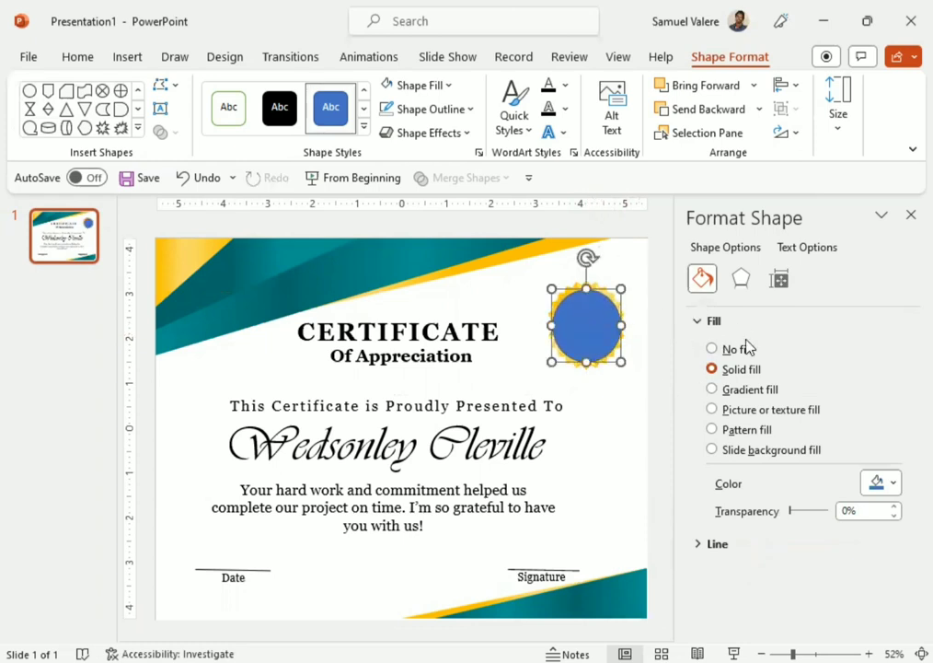
Step: Give the circle a gradient fill whose first stop is dark teal
left_click(727, 391)
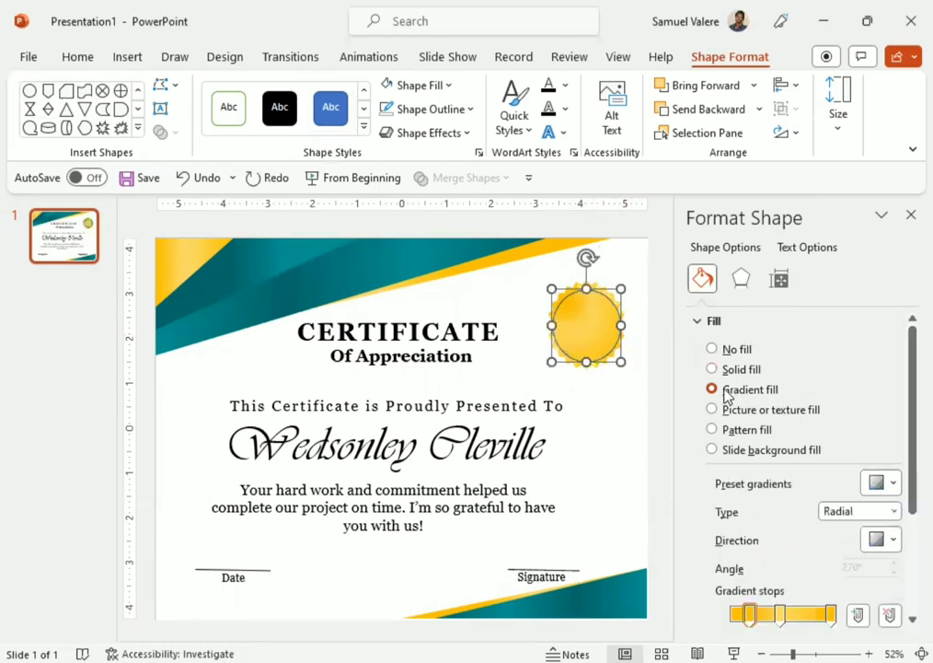
left_click(750, 614)
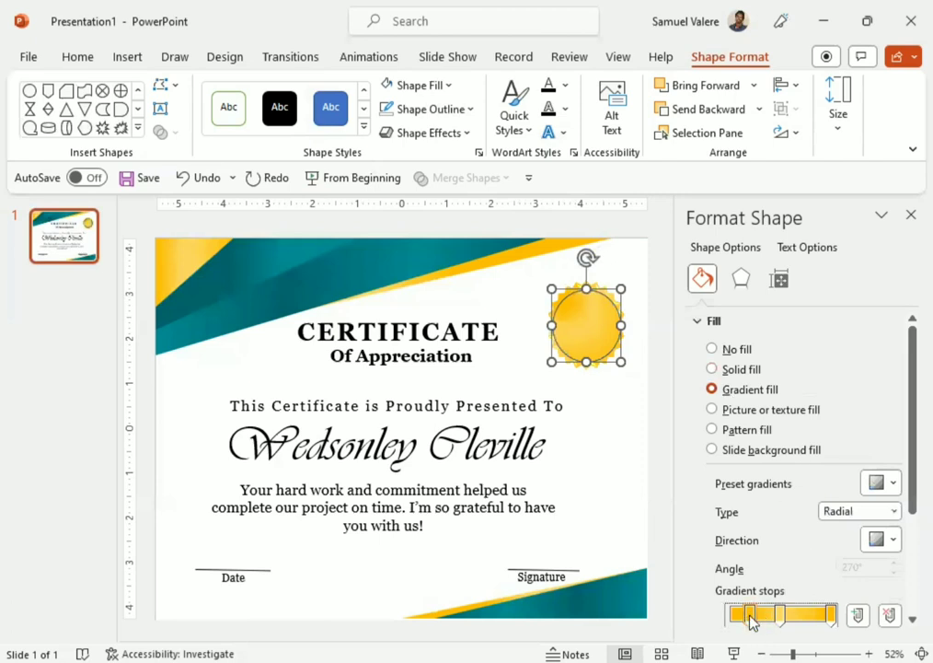
scroll(804, 546, "down", 3)
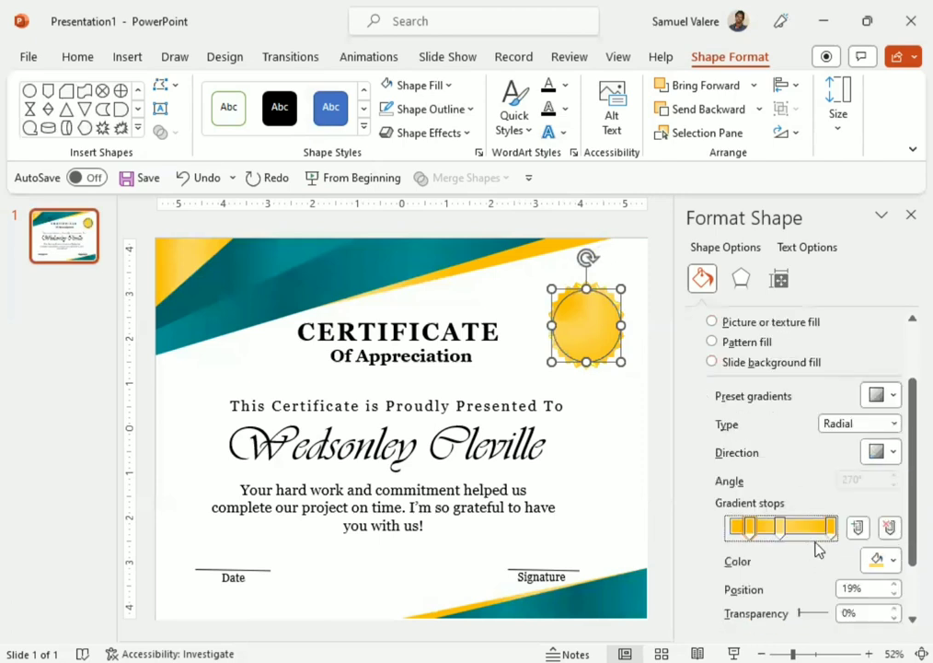
left_click(892, 561)
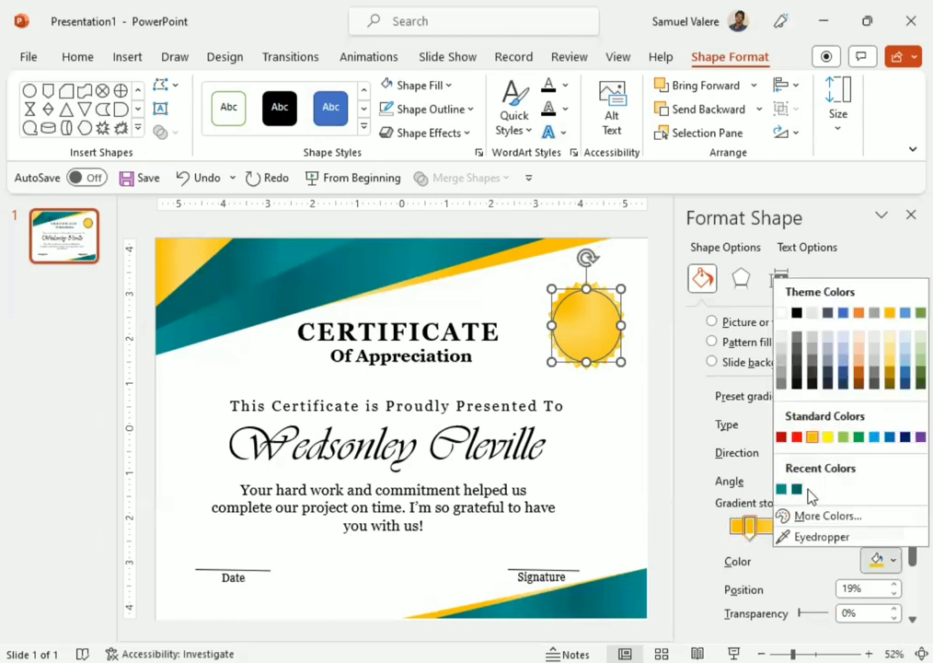
left_click(802, 493)
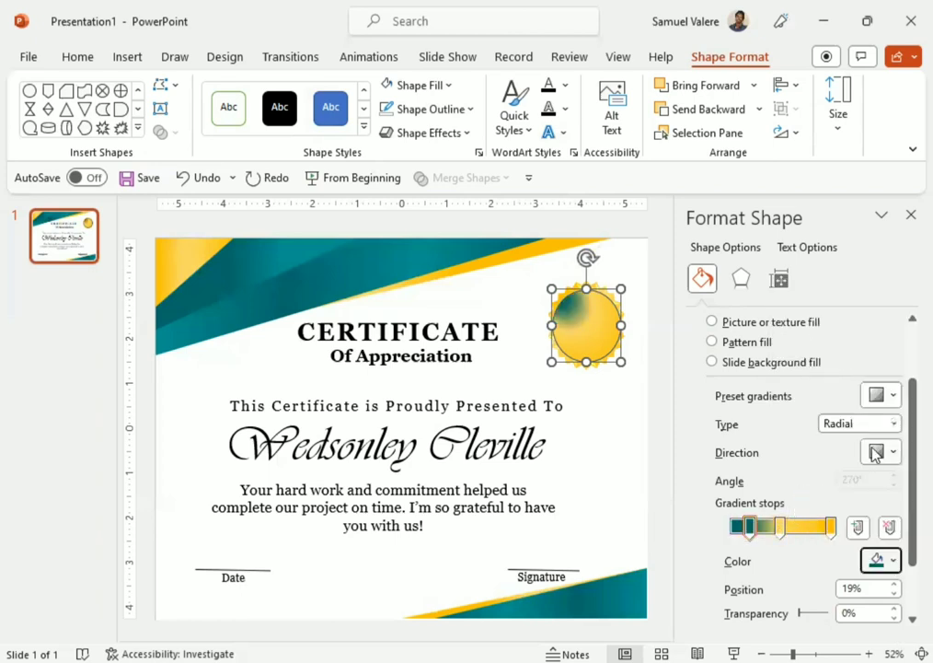
left_click(892, 424)
Step: Make the circle's gradient Linear at 90° and colour the 49% stop teal
left_click(840, 443)
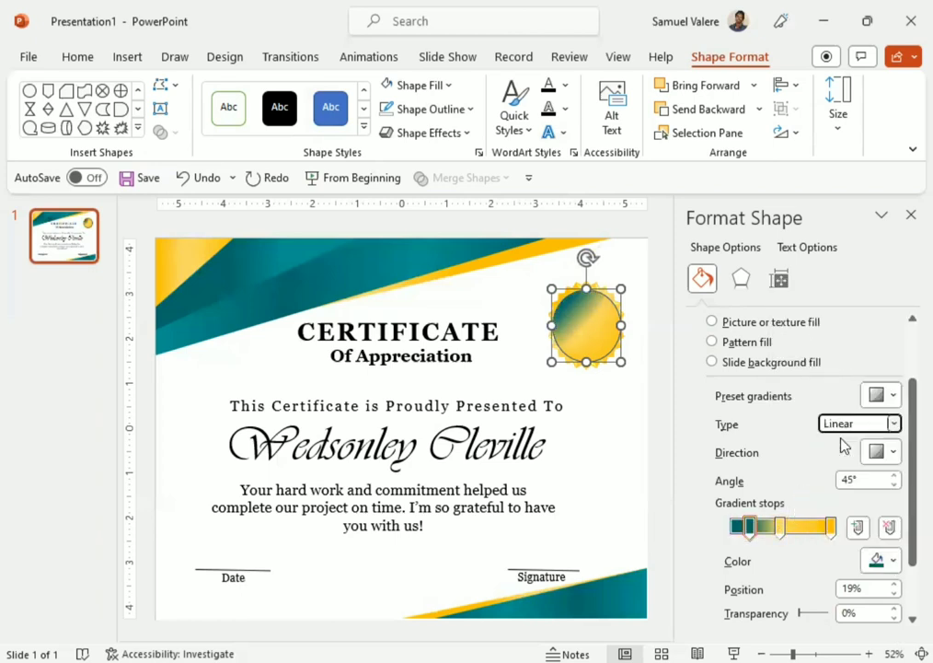
left_click(891, 454)
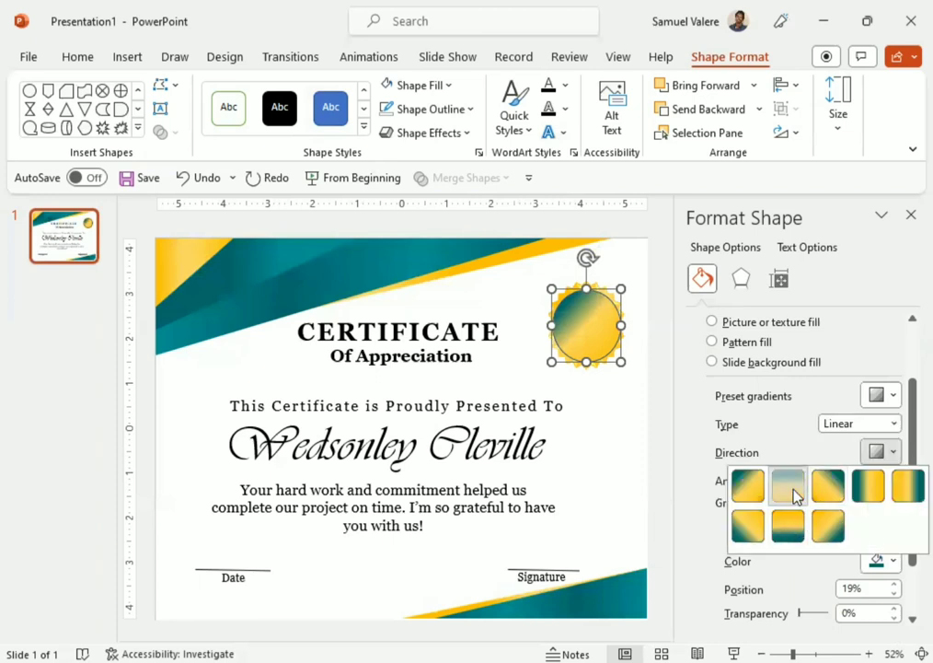
left_click(789, 490)
left_click(781, 527)
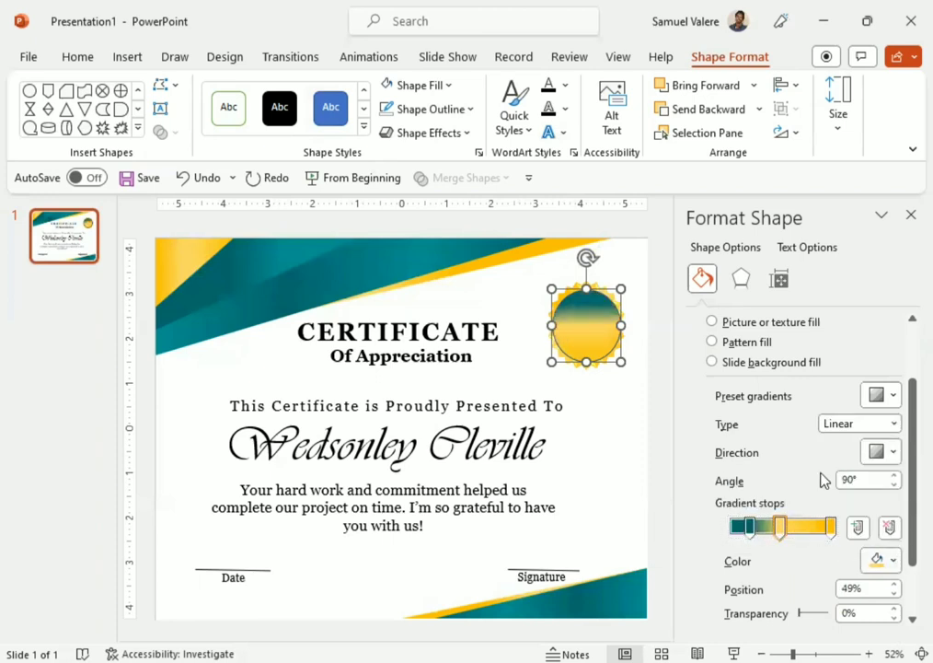
left_click(889, 559)
left_click(778, 493)
Step: Review the gradient stops and shift the middle stop to 45%
left_click(833, 527)
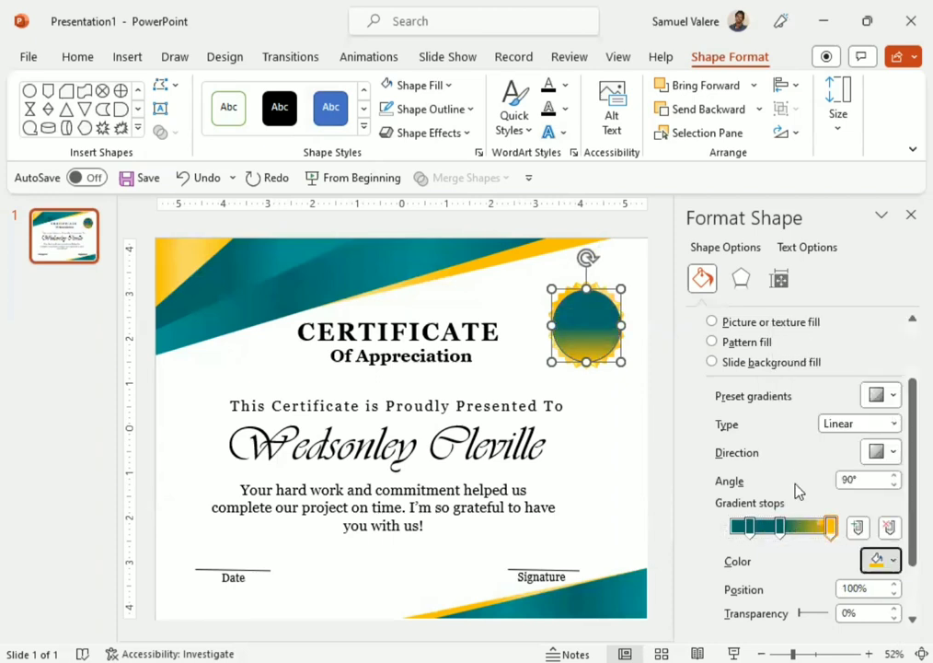
left_click(733, 525)
left_click(778, 526)
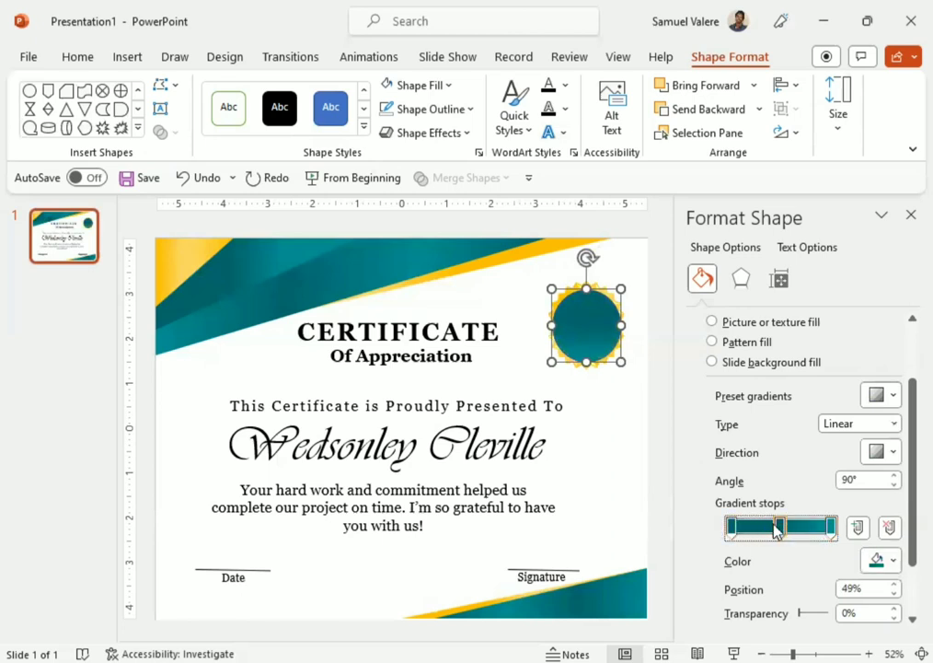
left_click(830, 526)
left_click(779, 527)
left_click_drag(769, 526, 776, 526)
Step: Undo an accidental background shift and reposition the circle over the badge
mouse_move(589, 326)
left_mouse_down()
mouse_move(405, 355)
mouse_move(541, 305)
left_mouse_up()
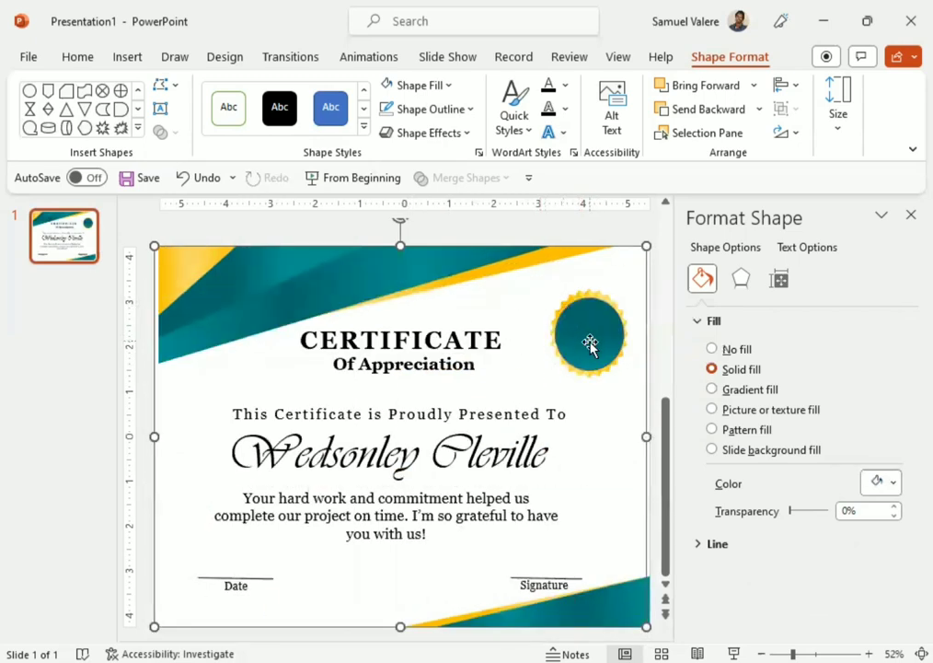
left_click(184, 178)
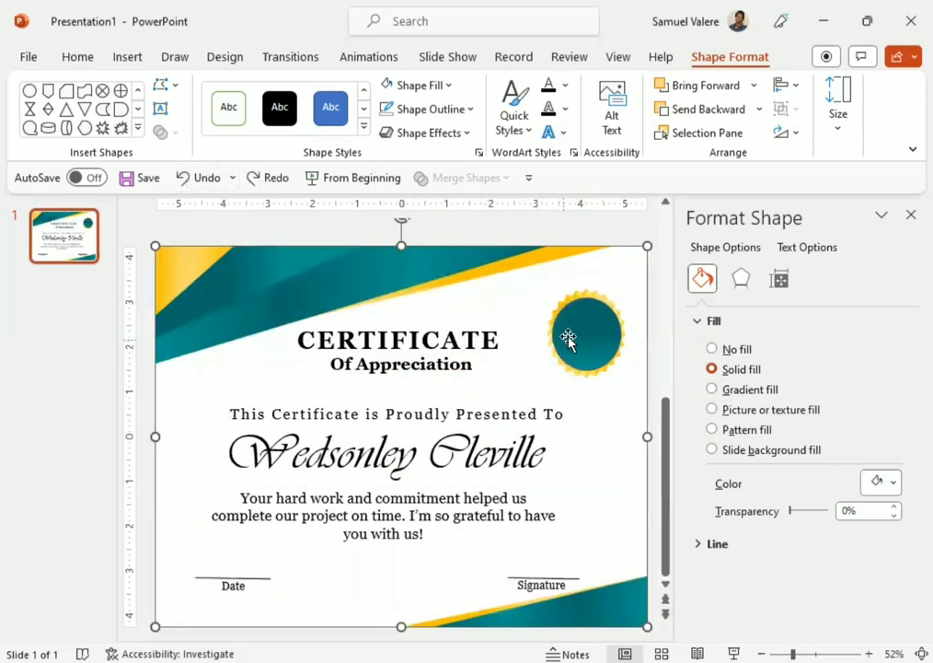
left_click_drag(567, 339, 774, 618)
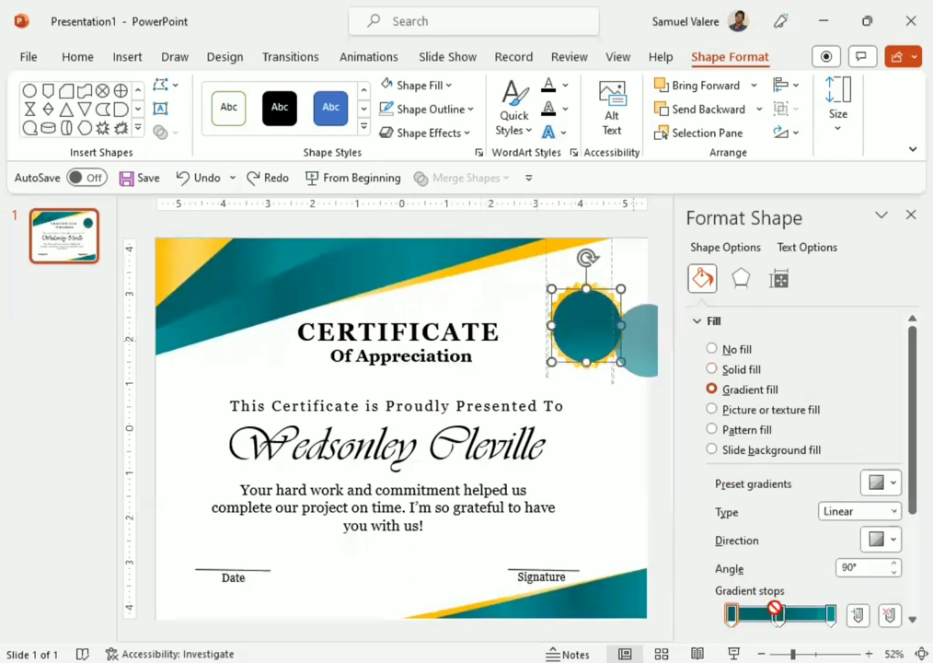
left_click_drag(774, 607, 568, 326)
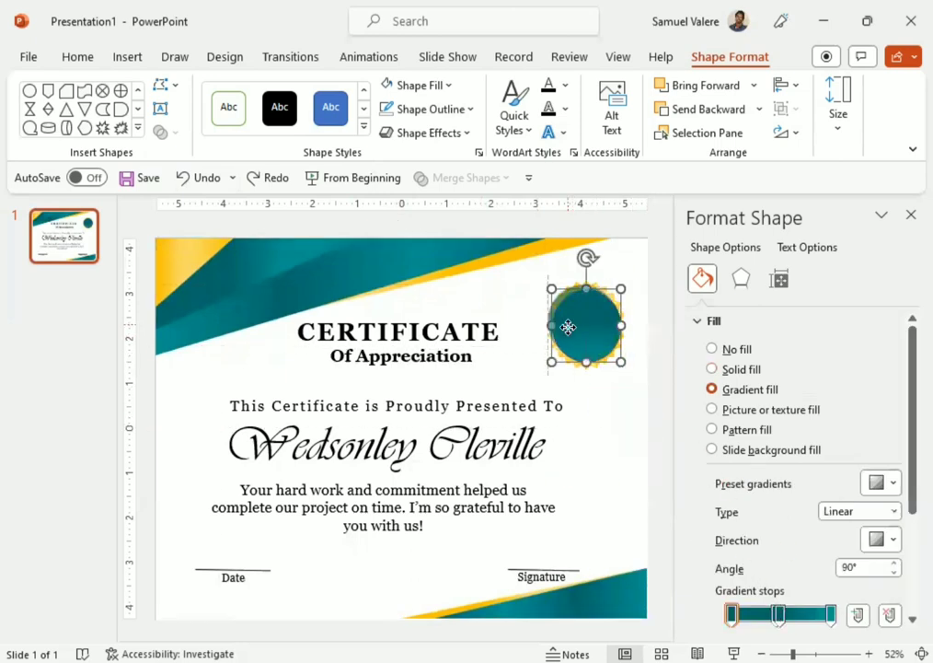
left_click(580, 359)
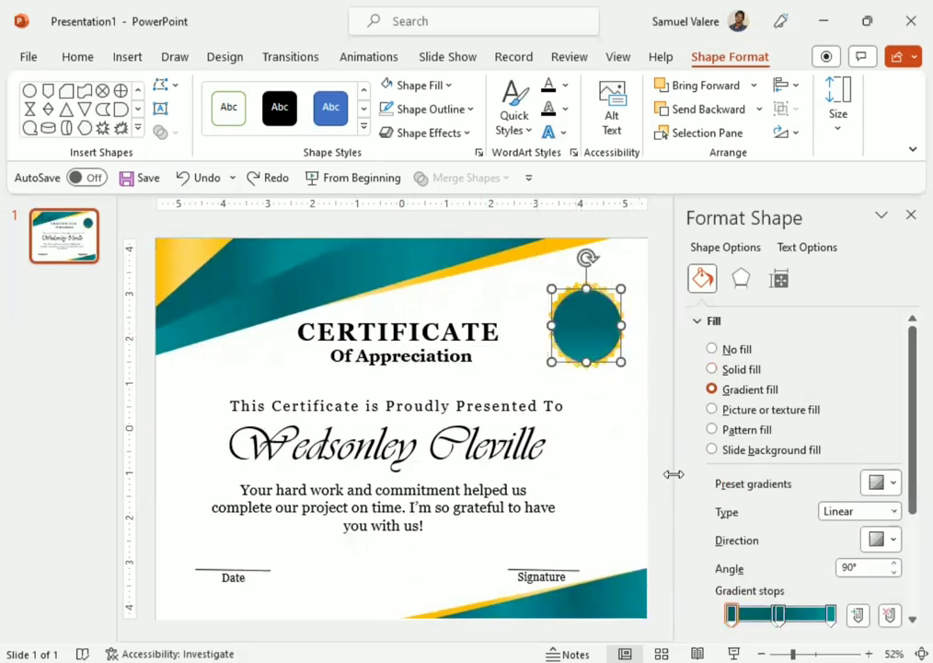
Step: Rework the teal fill's stops, pulling the rightmost stop further left
left_click(777, 611)
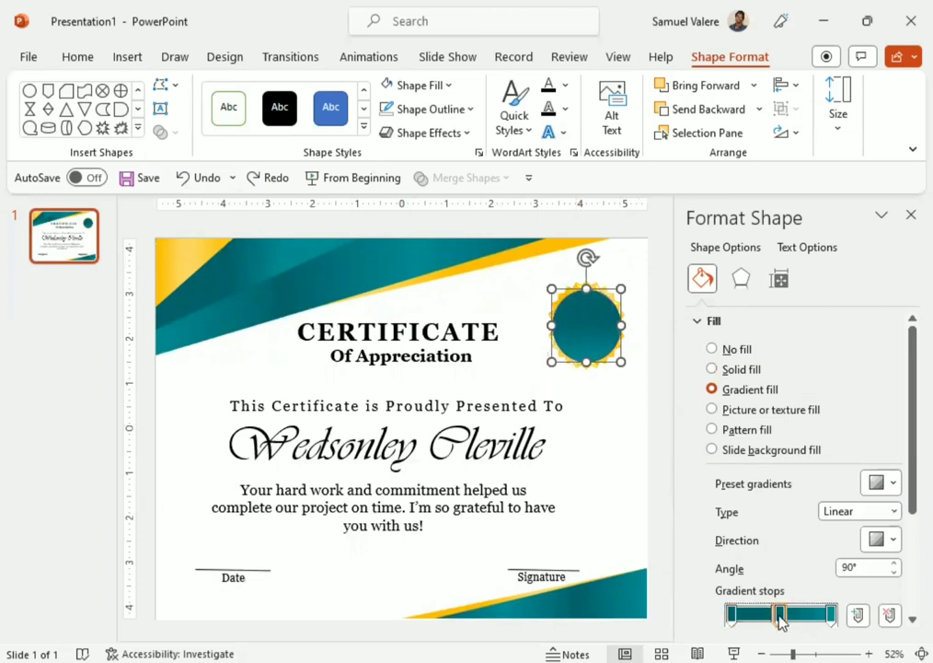
left_click(858, 615)
left_click(891, 623)
left_click_drag(833, 618, 755, 612)
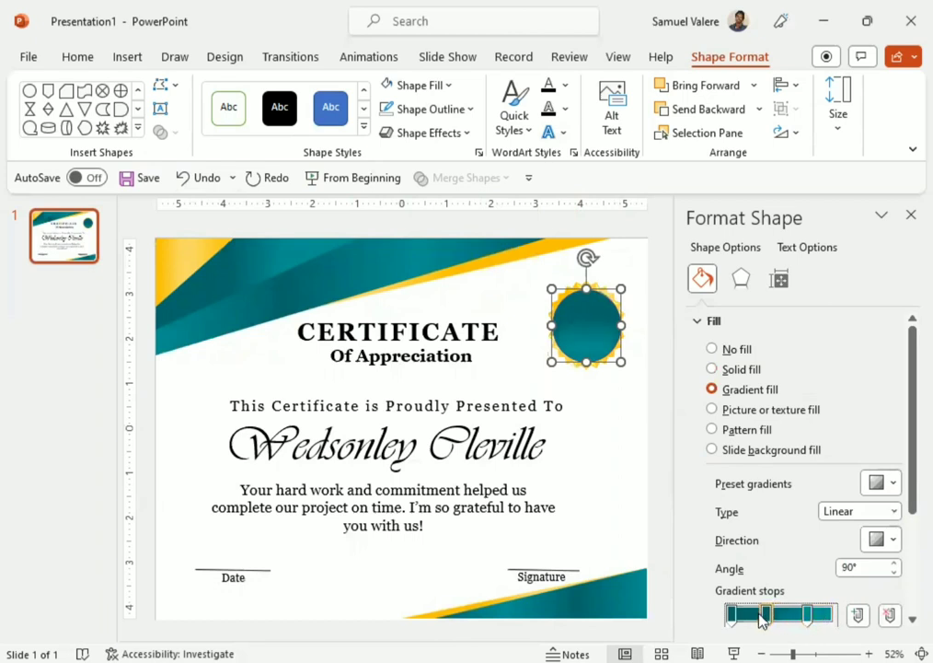
left_click_drag(497, 247, 564, 272)
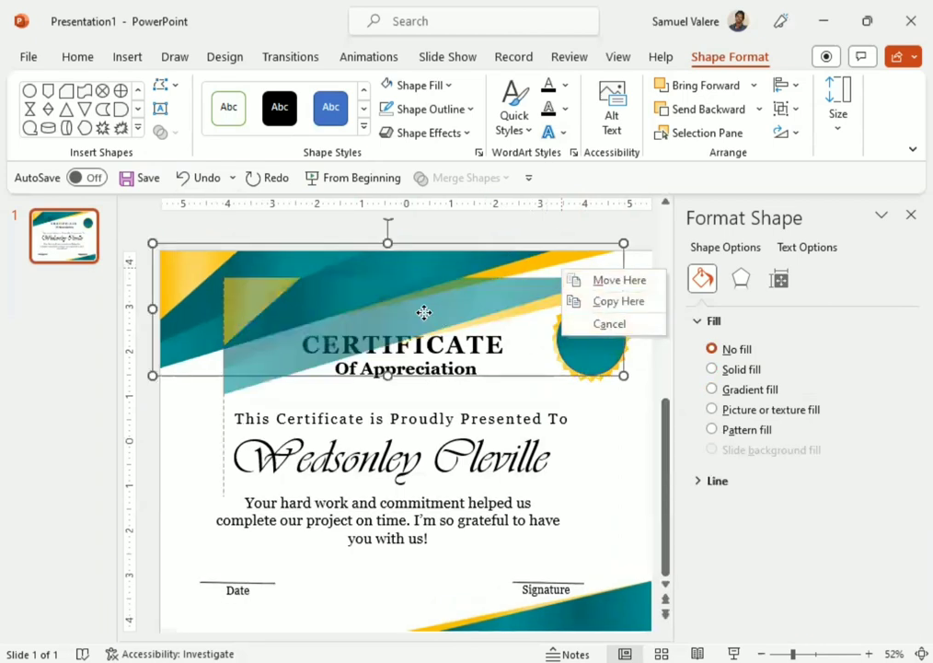
right_click(295, 269)
left_click(281, 328)
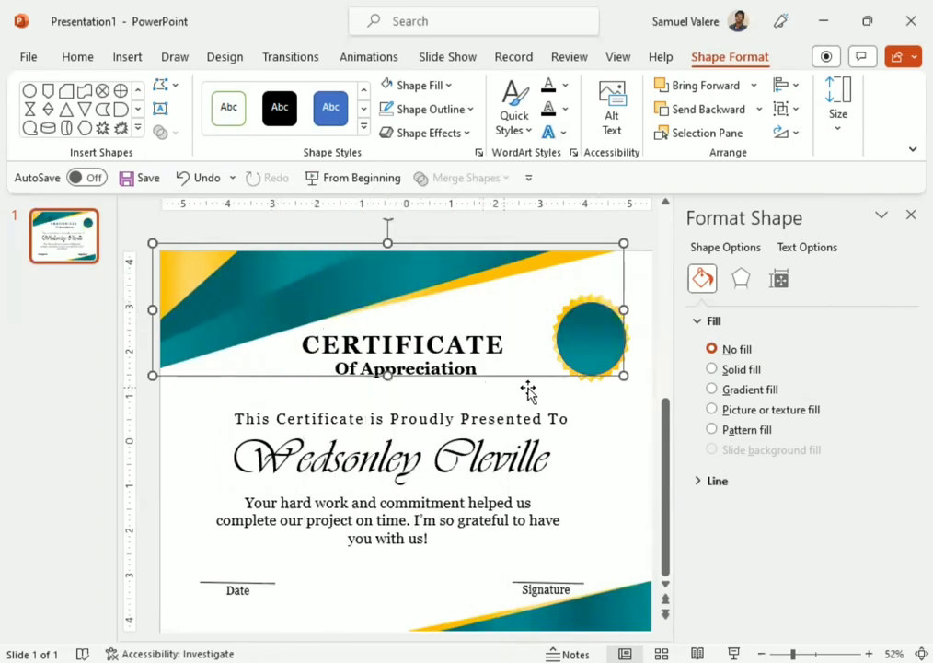
Step: Close the Format Shape pane and set the circle's outline to No Outline
left_click(910, 214)
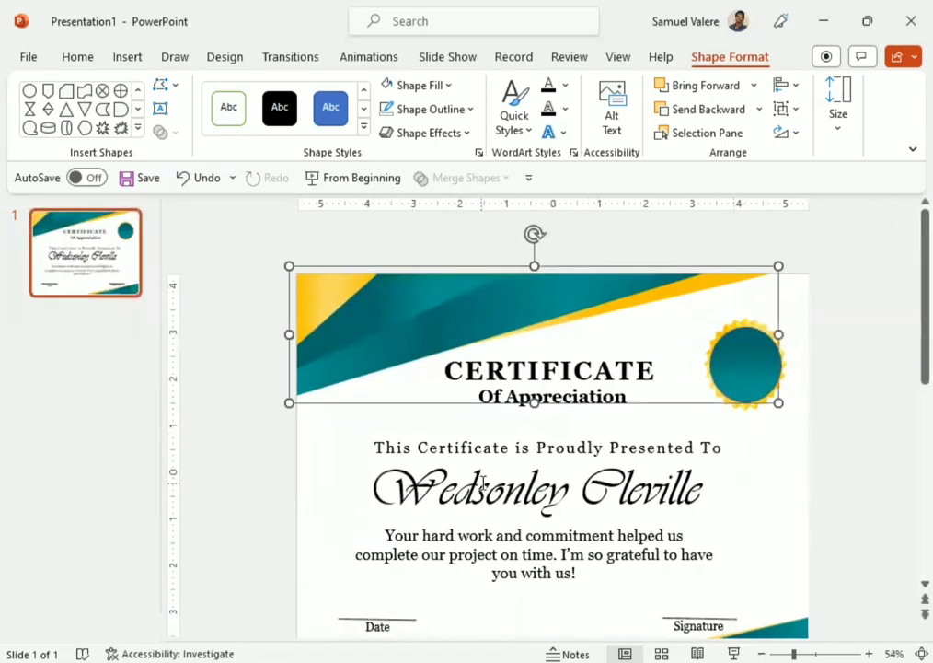
left_click(750, 366)
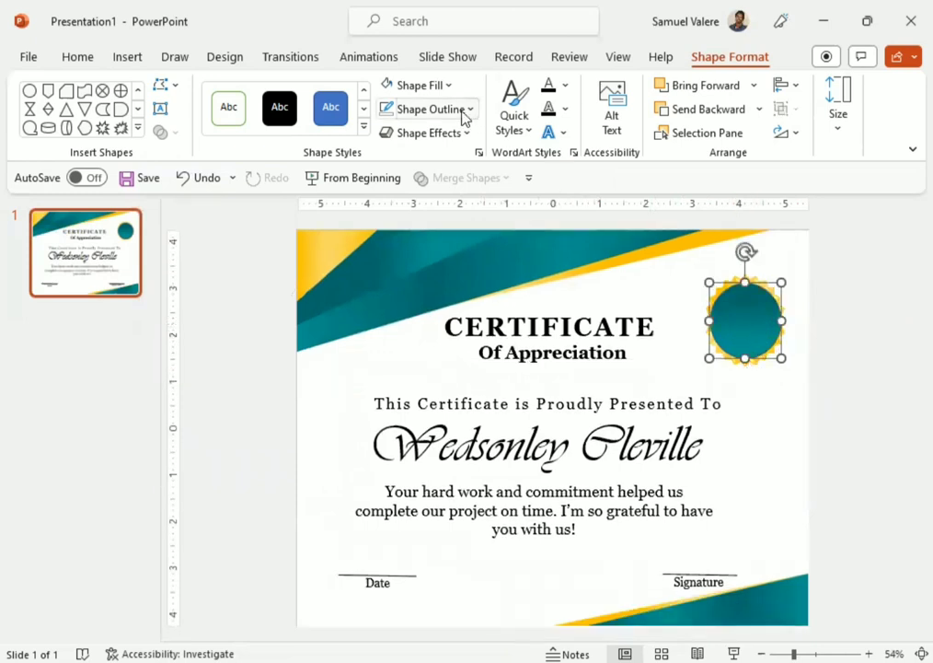
left_click(472, 109)
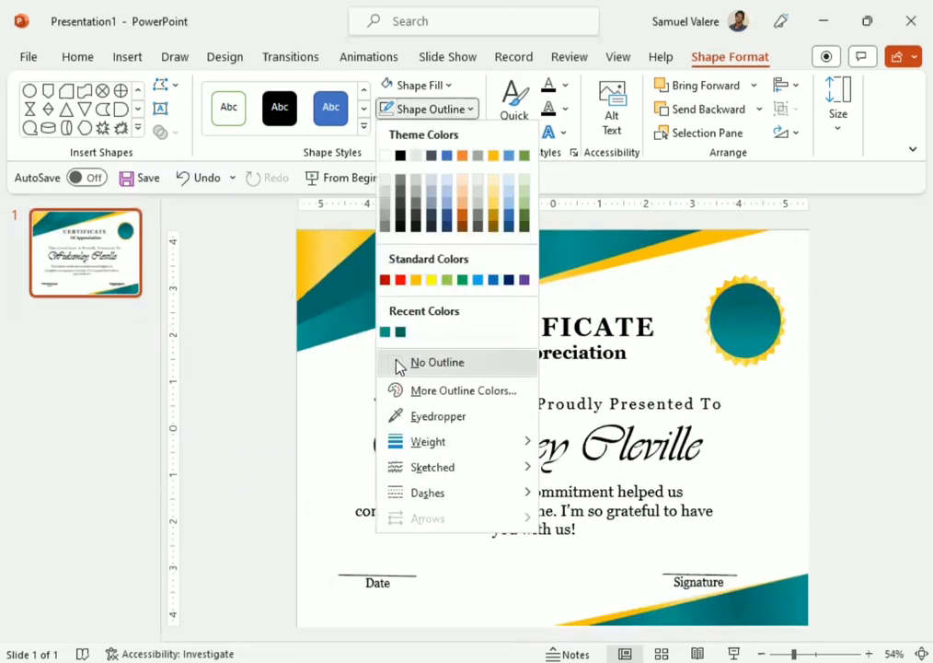
left_click(398, 365)
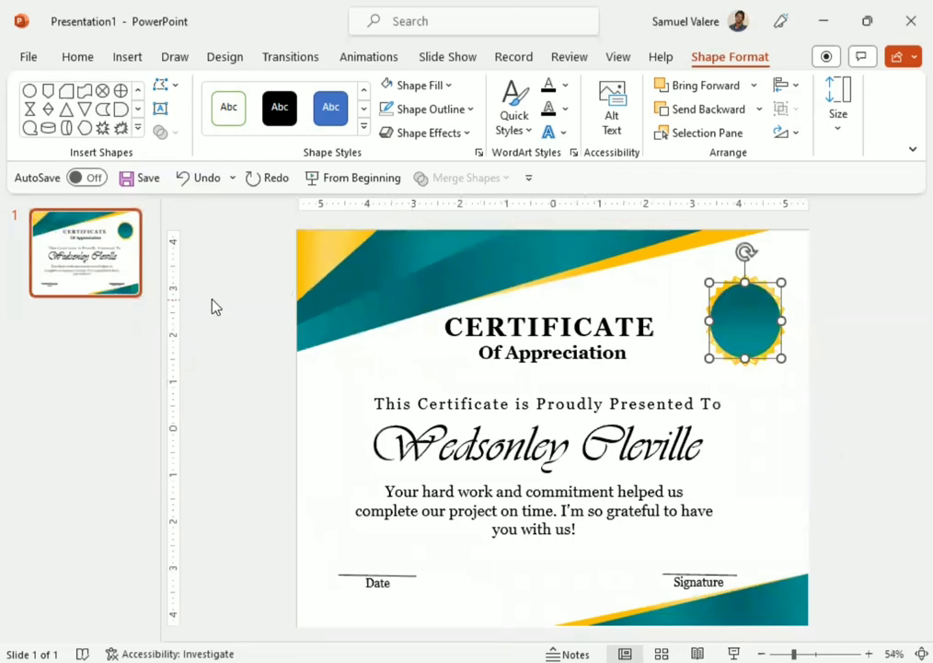
Step: Insert a small text box inside the teal circle, type the badge text and centre it
left_click(160, 108)
left_click_drag(719, 300, 771, 325)
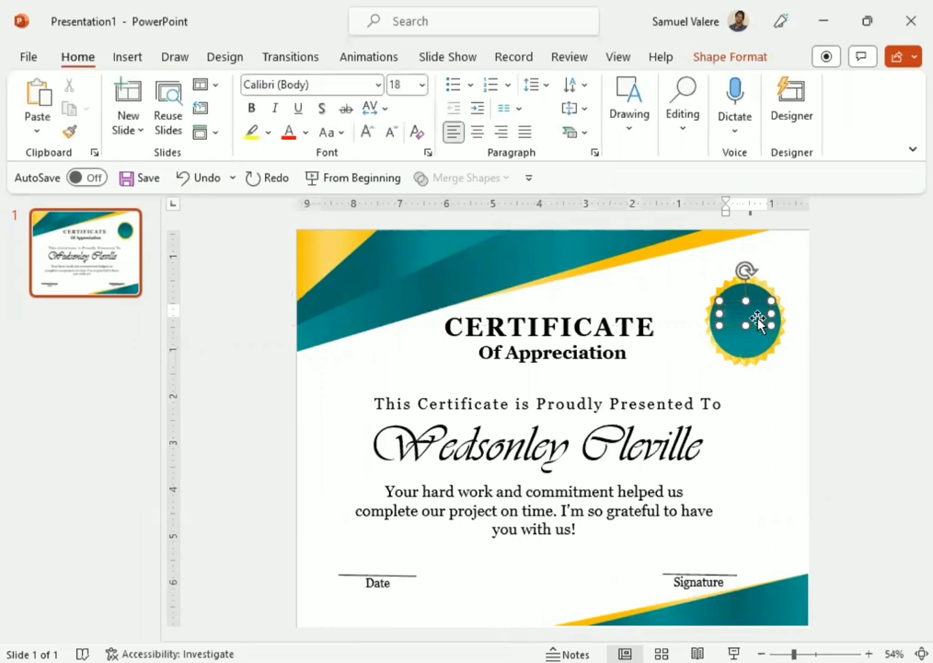
type("DaB")
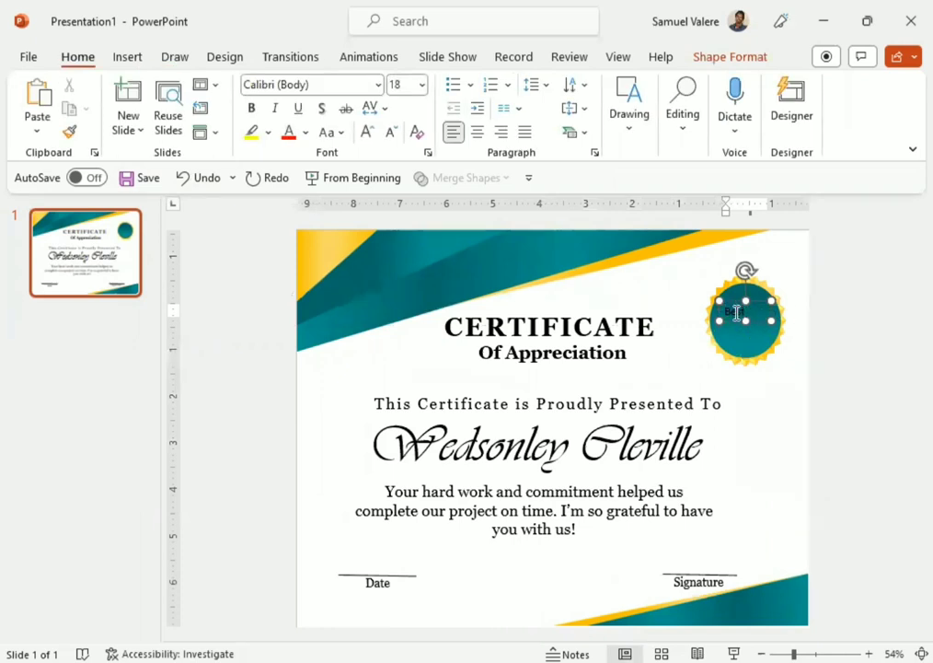
left_click(619, 281)
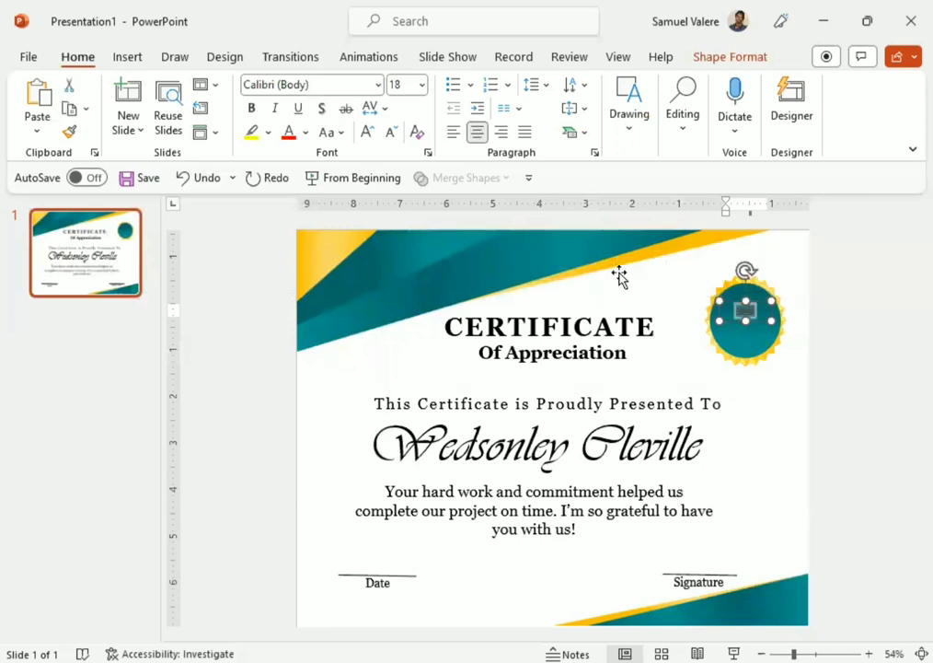
Step: Format the badge text in gold Edwardian Script ITC at 28 pt and nudge it up
left_click(314, 84)
type("E")
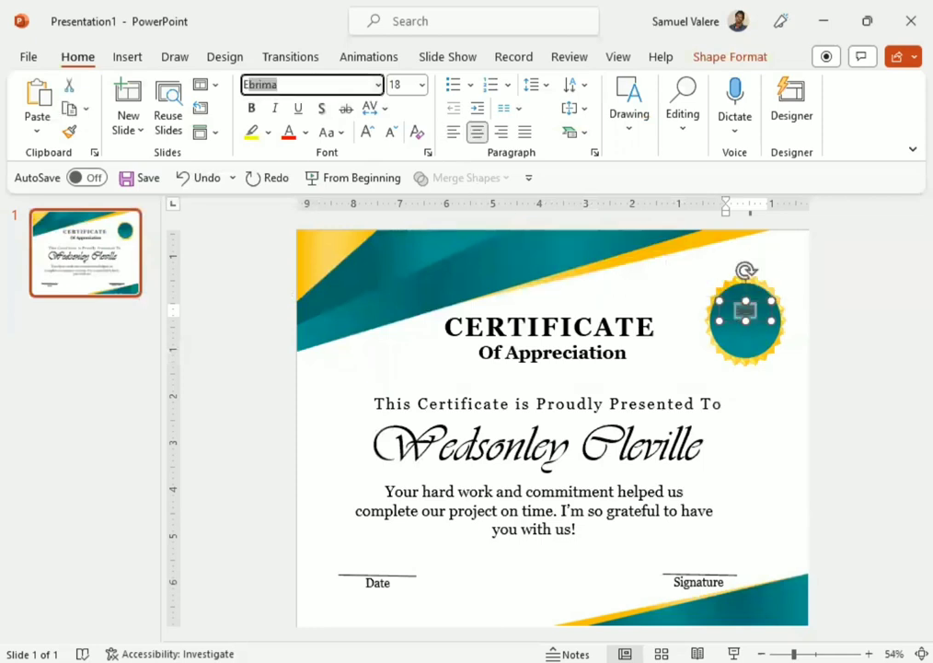
type("d")
key("Return")
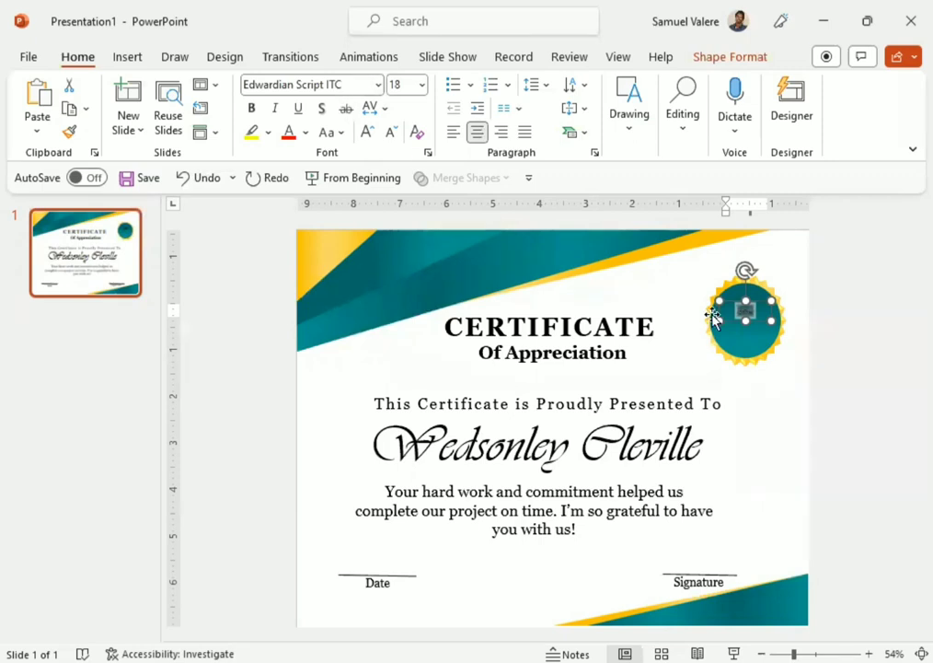
left_click(366, 132)
left_click(366, 134)
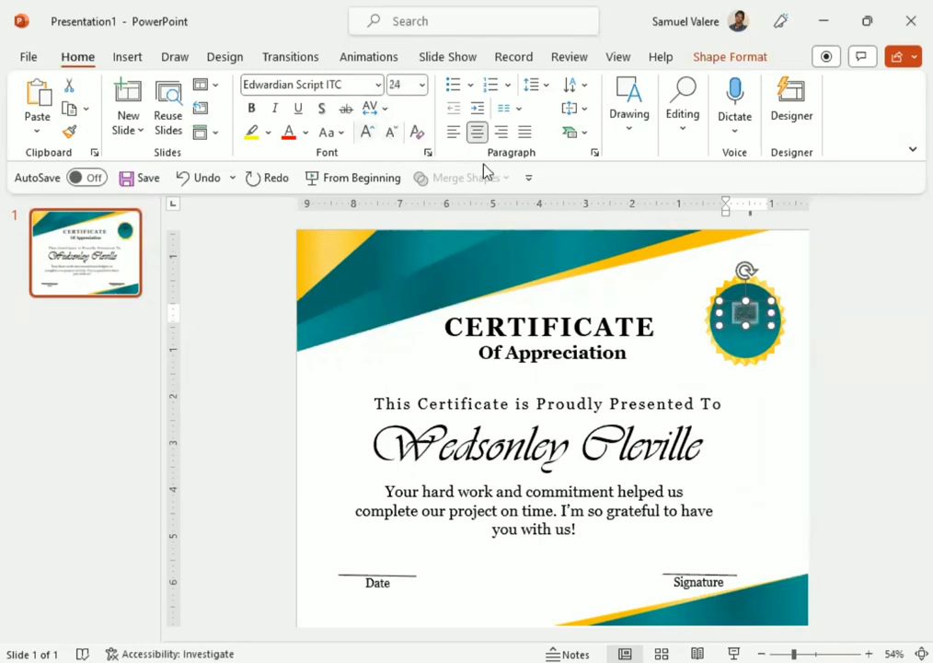
left_click(308, 136)
left_click(321, 305)
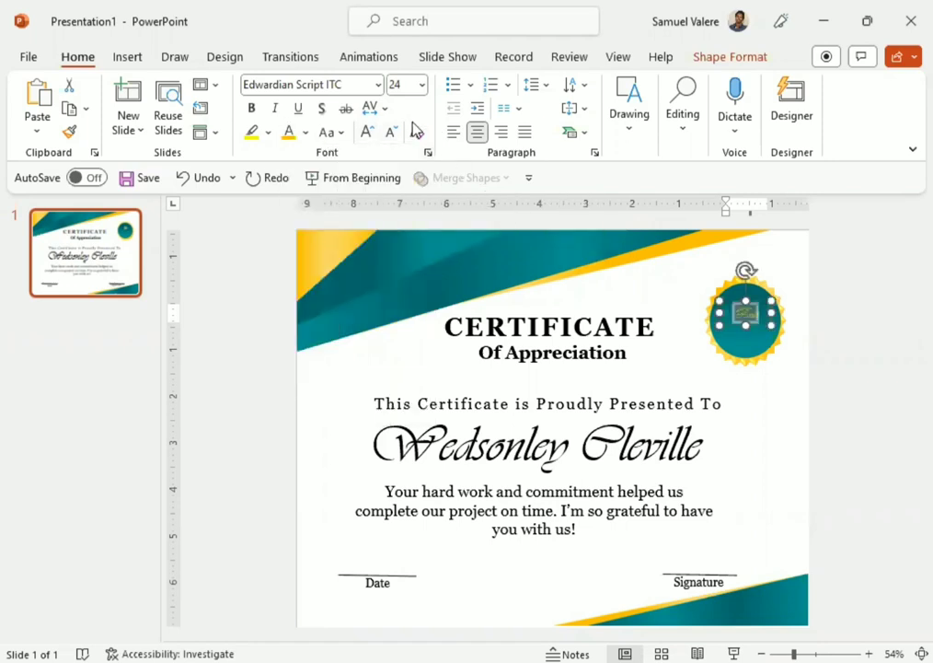
left_click(368, 133)
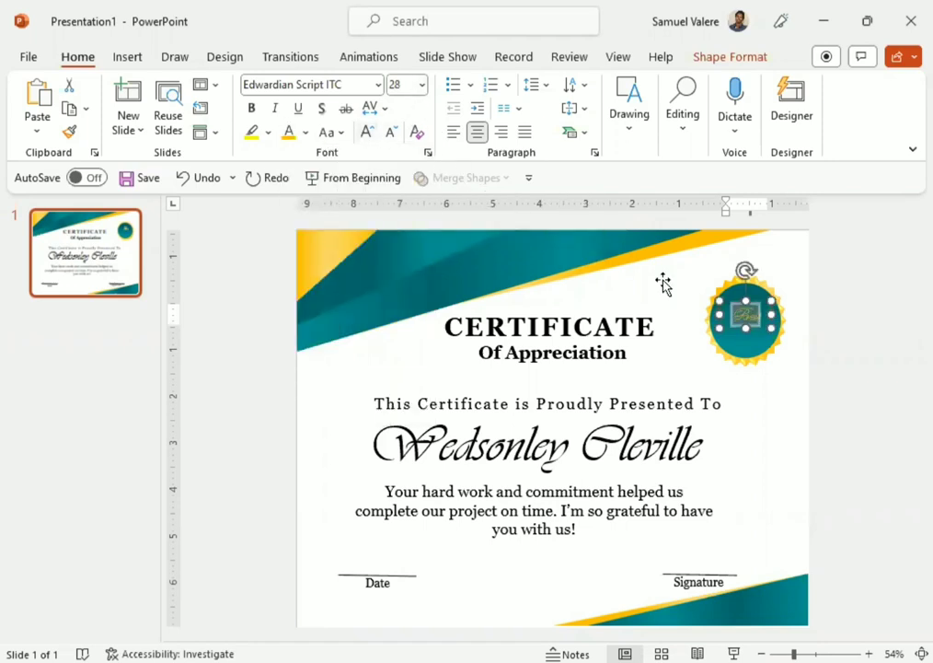
left_click(753, 326)
mouse_move(753, 326)
left_mouse_down()
mouse_move(750, 318)
mouse_move(756, 342)
mouse_move(749, 324)
left_mouse_up()
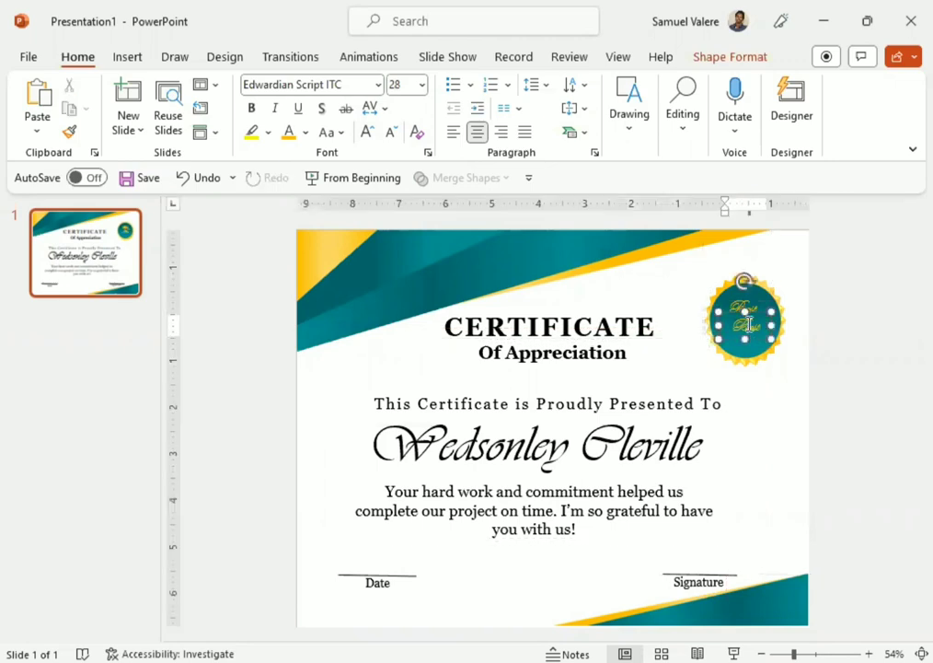
Step: Undo the duplicated text, then set the word Award in Georgia as uppercase AWARD
key("ctrl+z")
double_click(754, 329)
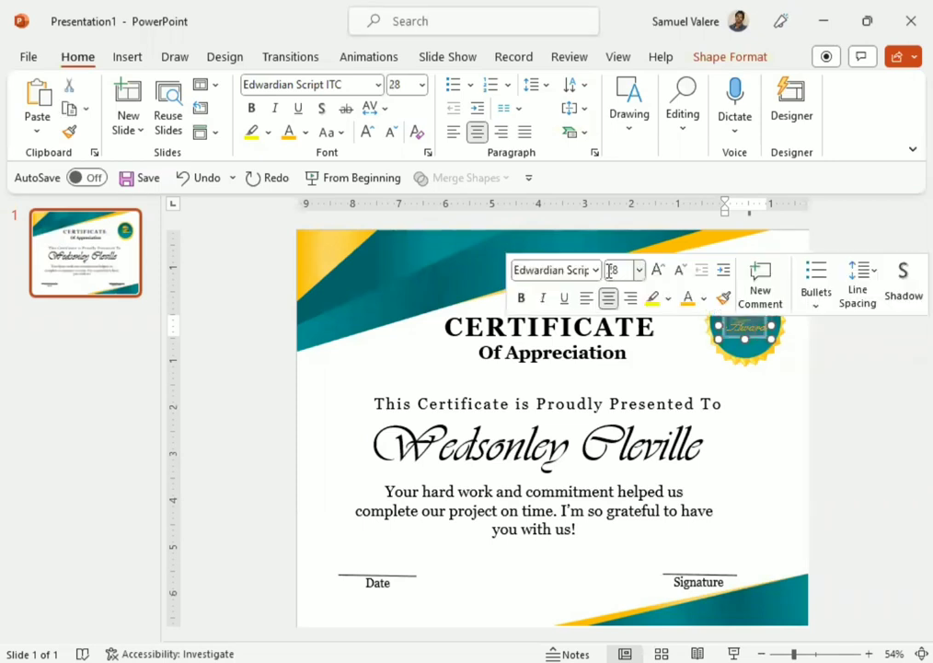
left_click(589, 270)
type("Georgia")
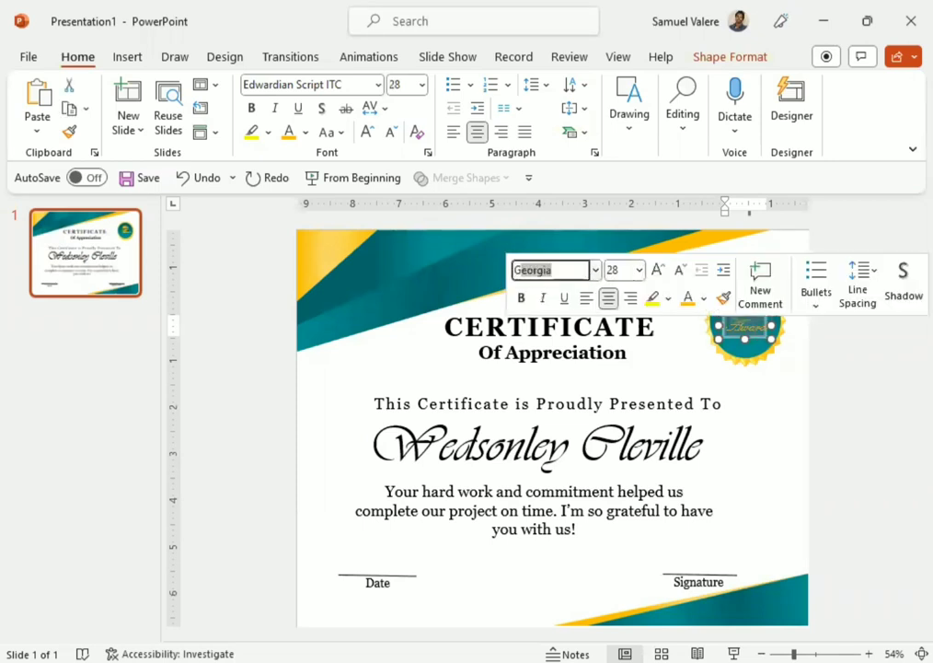
key("Return")
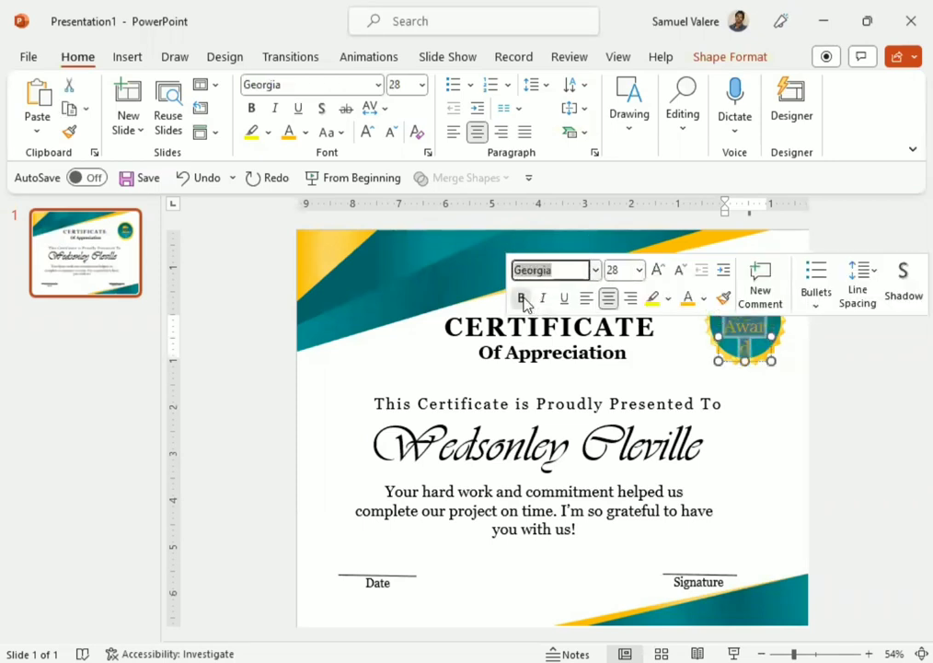
left_click(522, 298)
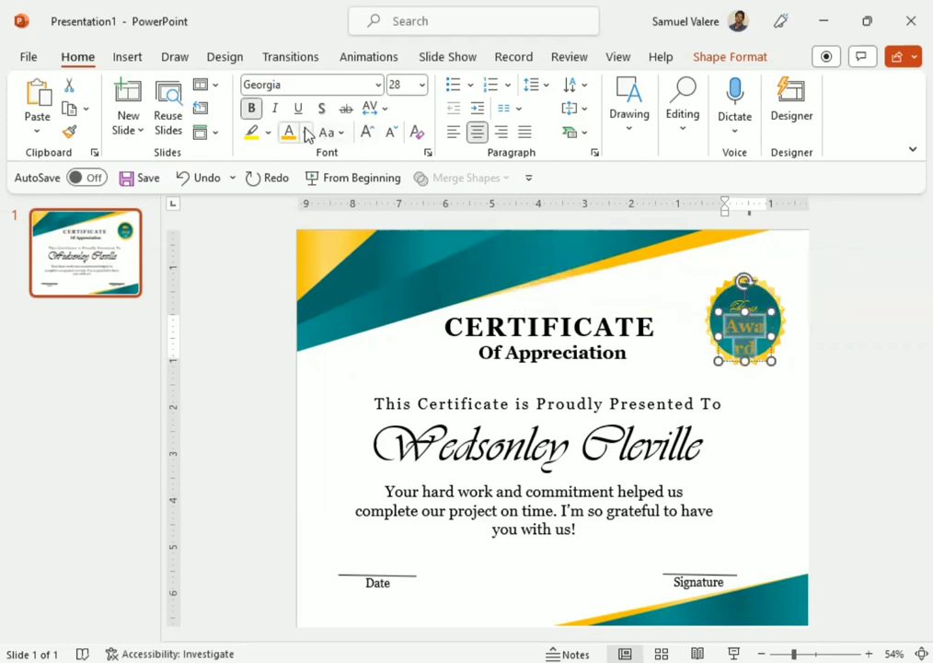
left_click(342, 140)
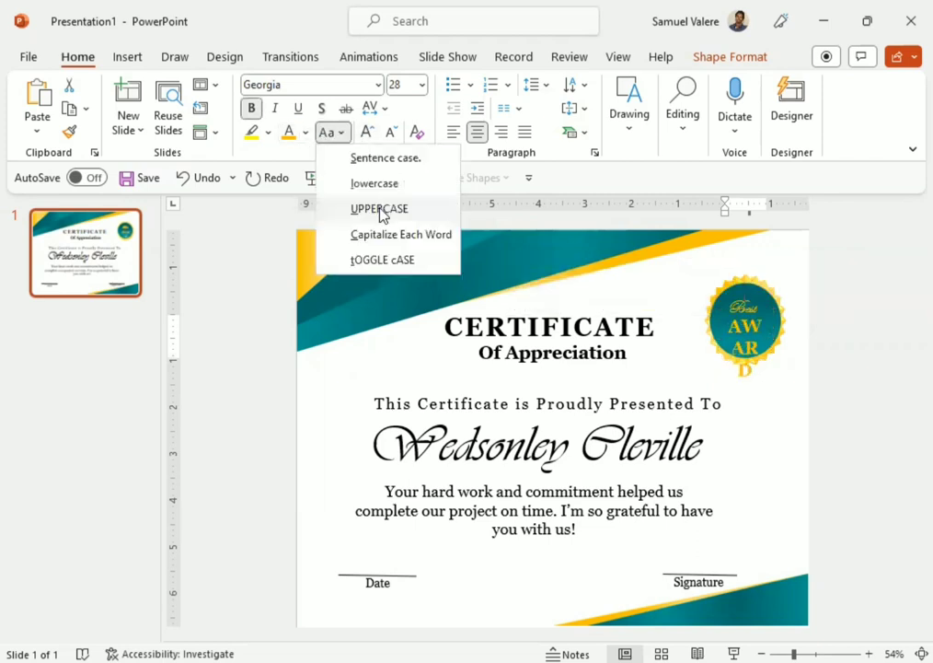
left_click(354, 211)
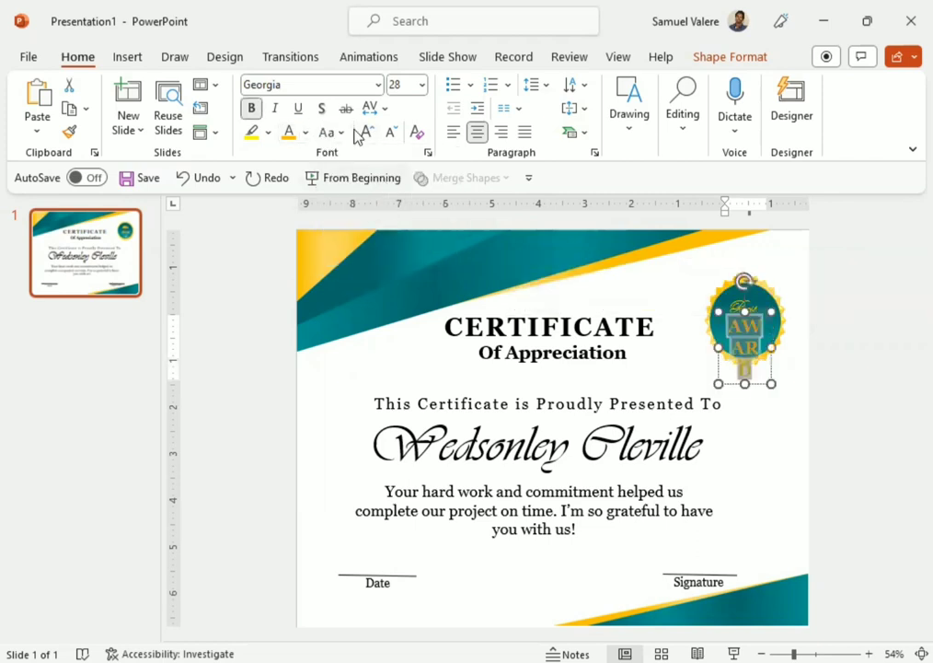
Step: Widen the AWARD text box across the badge and make it 24 pt bold
left_click(257, 112)
left_click(771, 336)
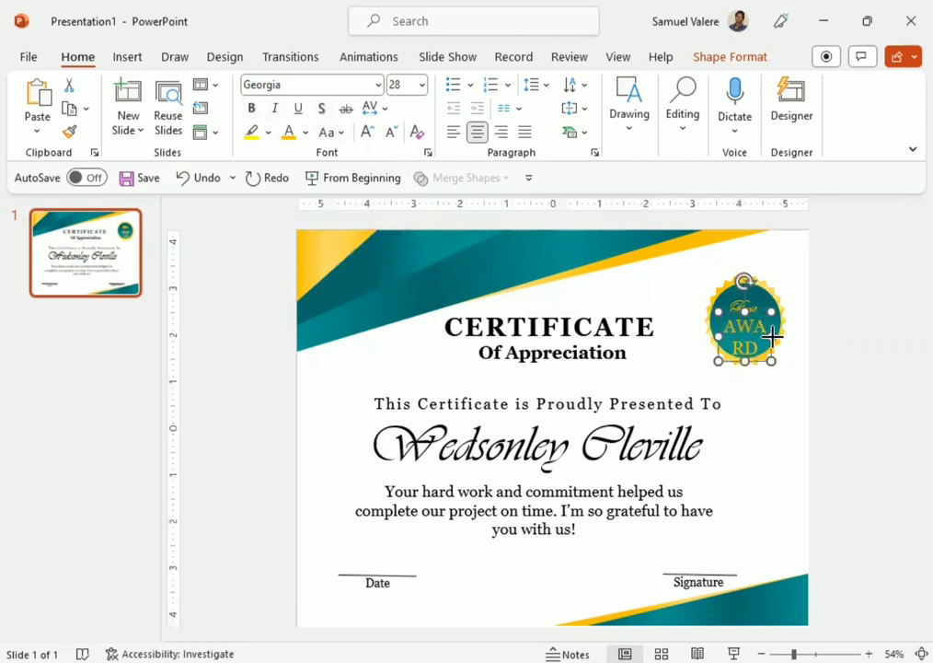
left_click_drag(772, 337, 800, 337)
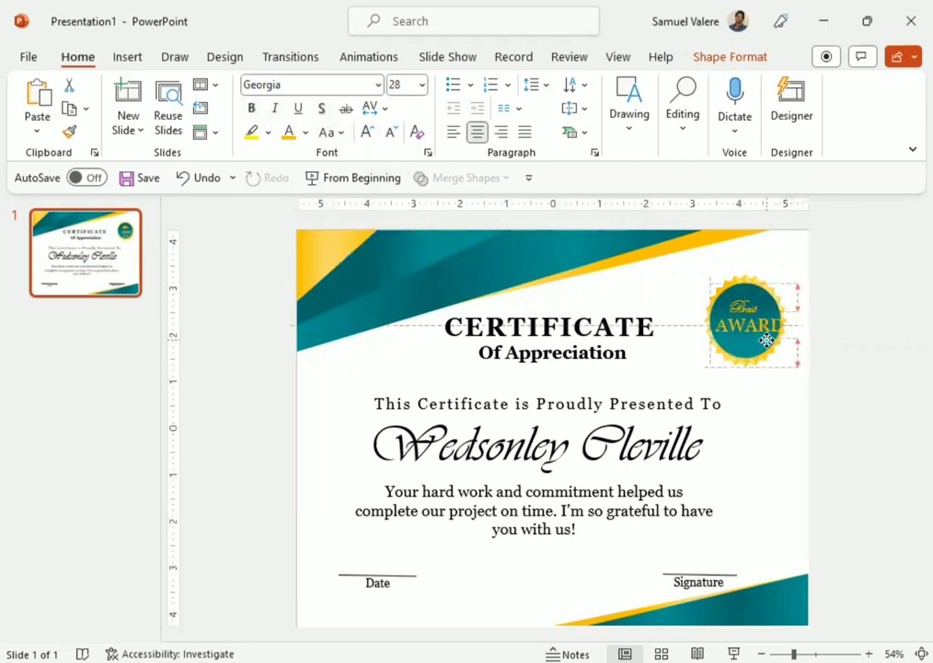
key("Escape")
left_click(761, 343)
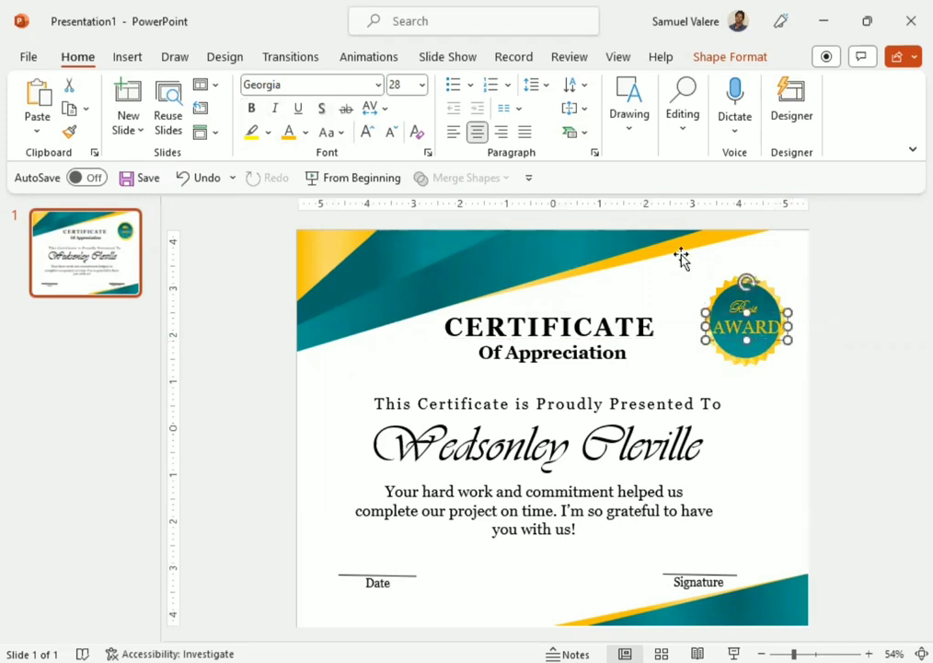
left_click(391, 133)
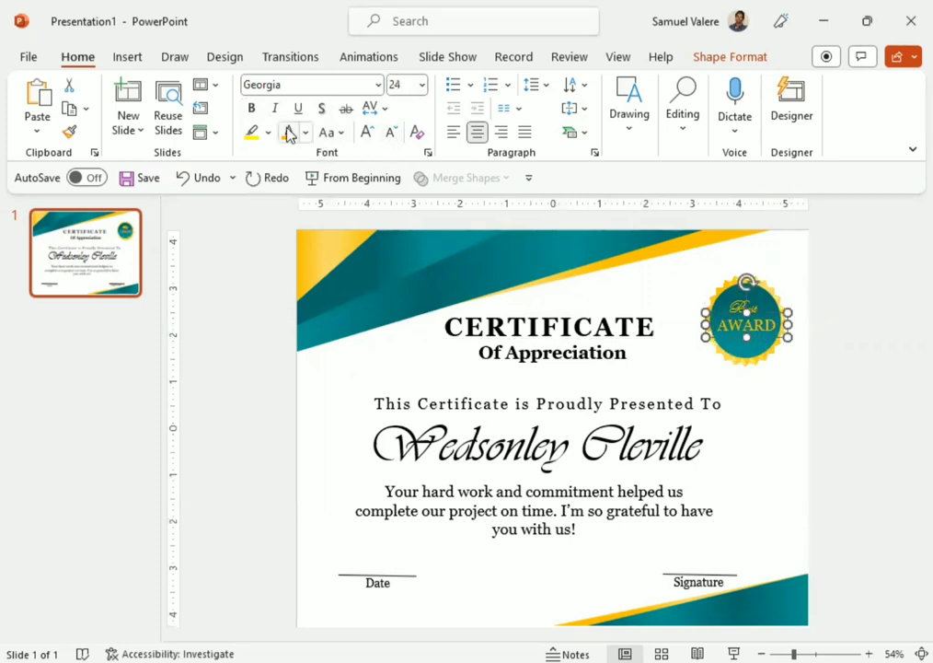
left_click(251, 109)
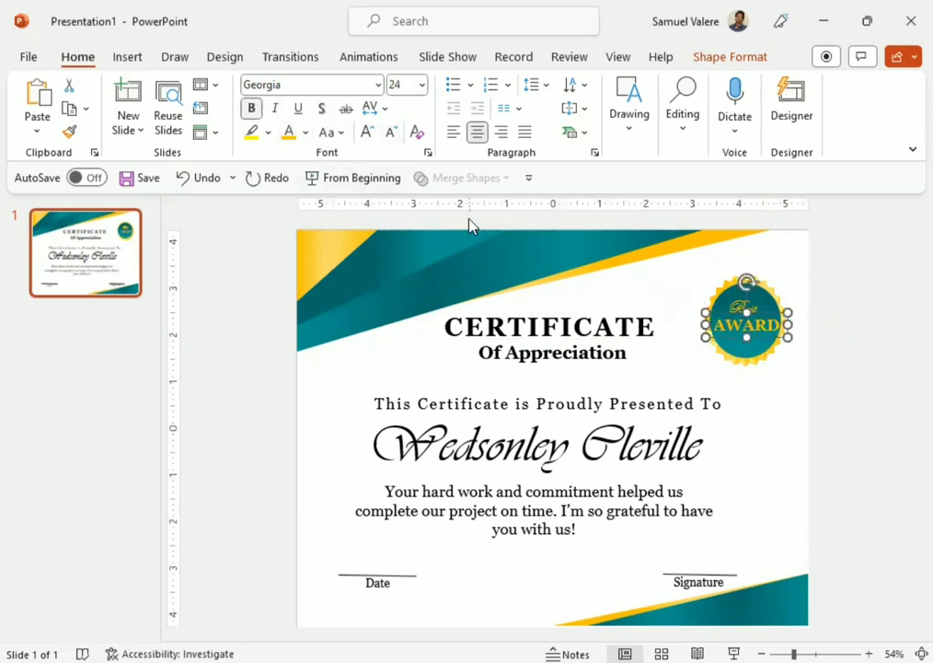
Step: Select the AWARD and Best text together, then deselect to view the finished badge
left_click(837, 366)
left_click(759, 340)
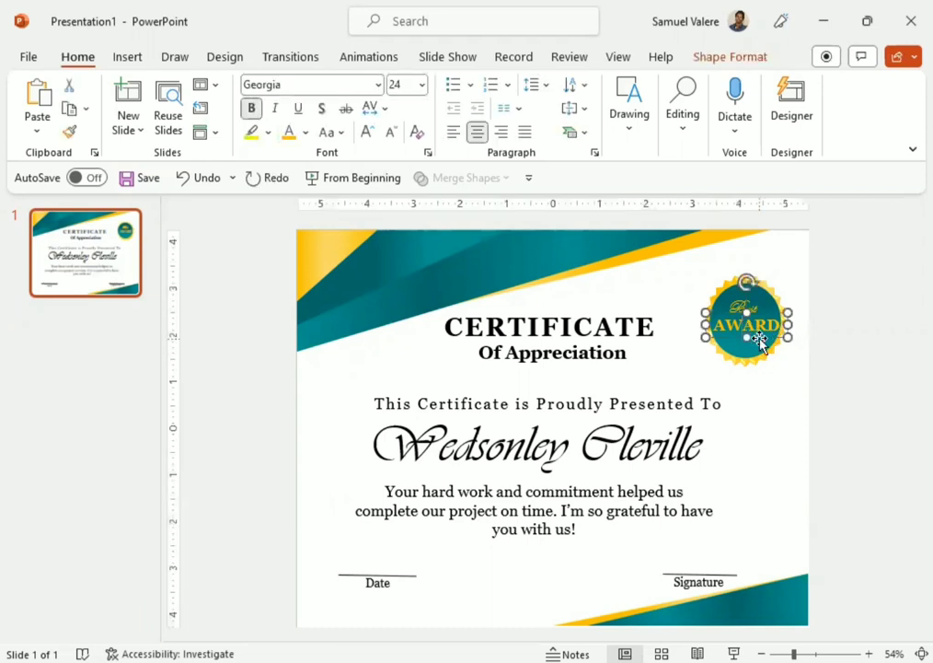
left_click(750, 308, "shift")
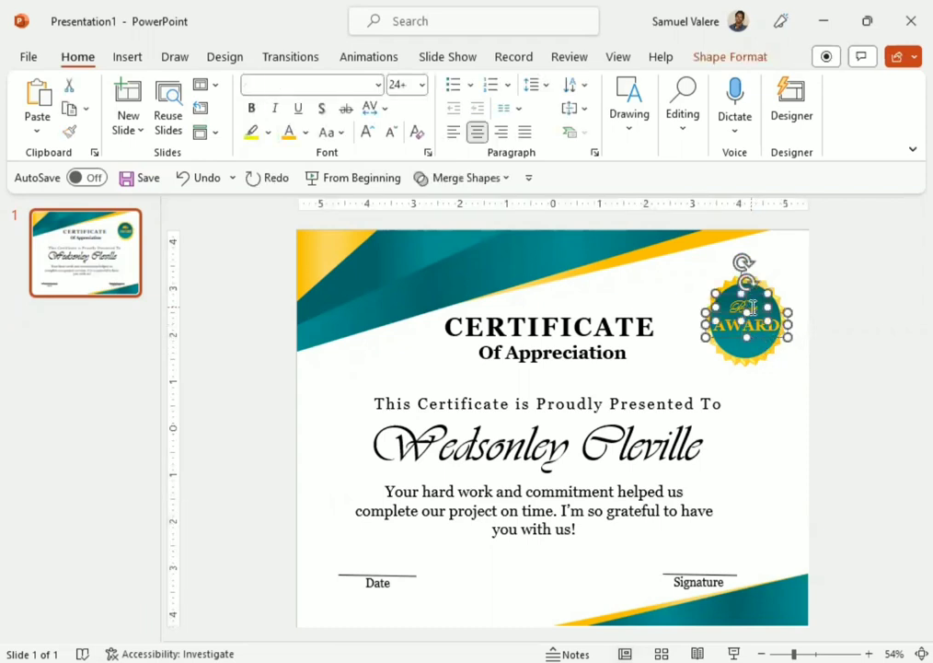
left_click(816, 348)
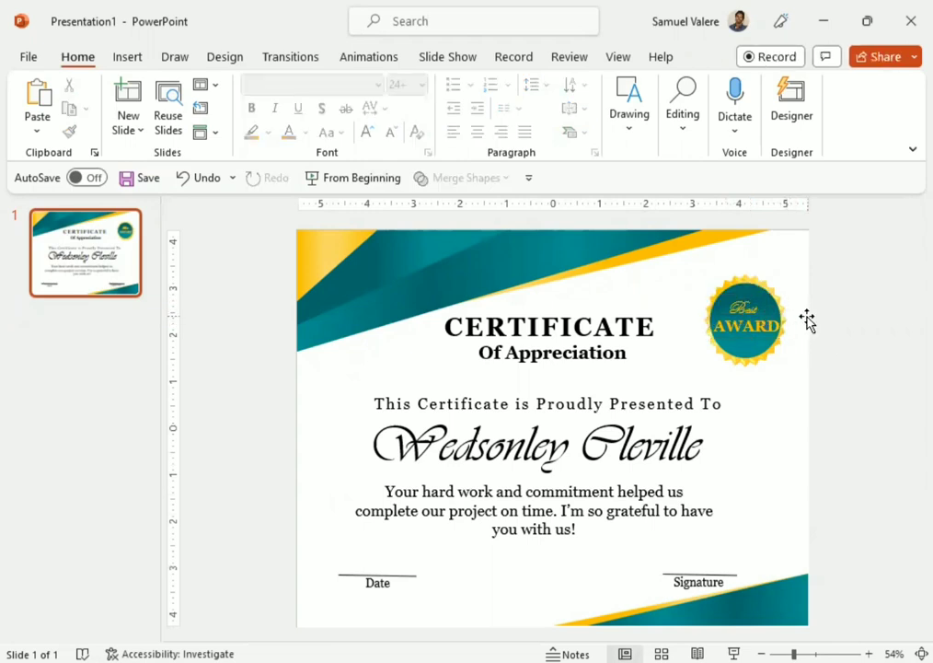